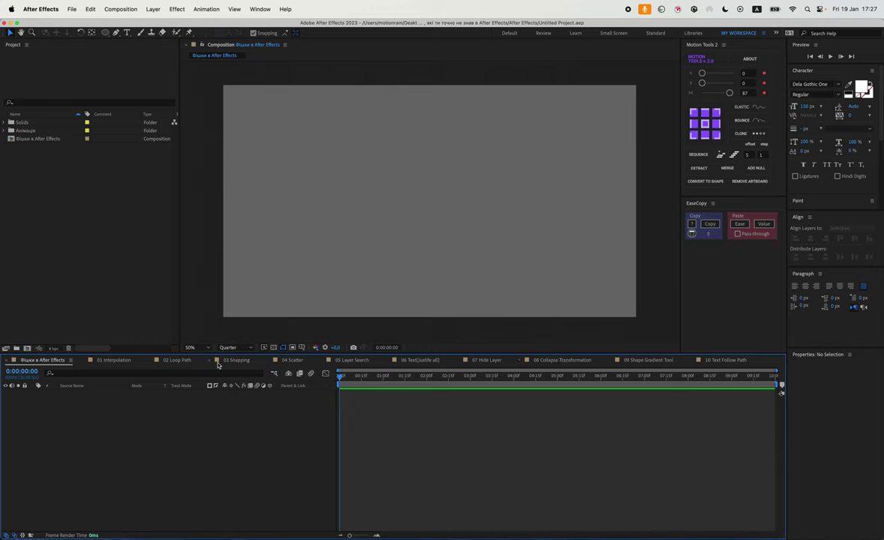
Step: Switch to the 01 Interpolation composition showing the purple circle on black
{"action": "left_click", "coordinate": [114, 360]}
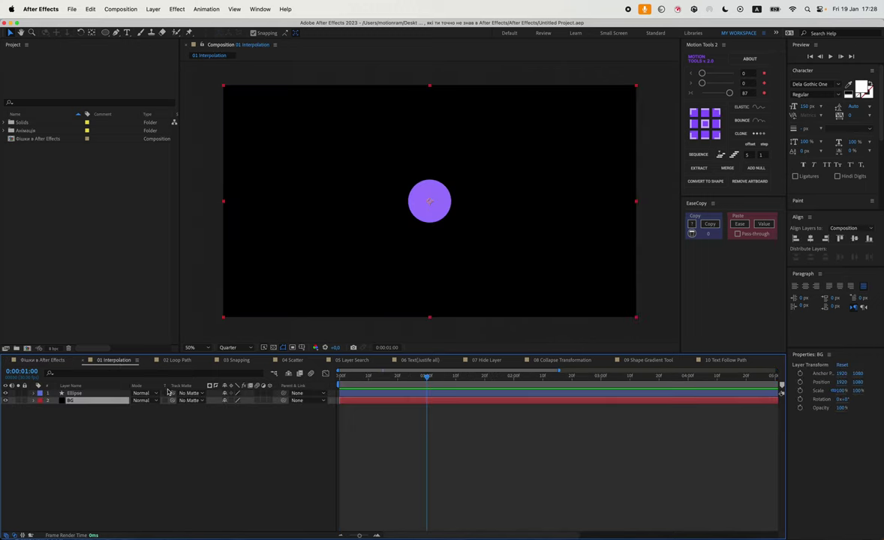
Step: Keyframe the circle's Position: left at 0:00, frame centre at 0:15, lower right at 1:00
{"action": "left_click", "coordinate": [390, 394]}
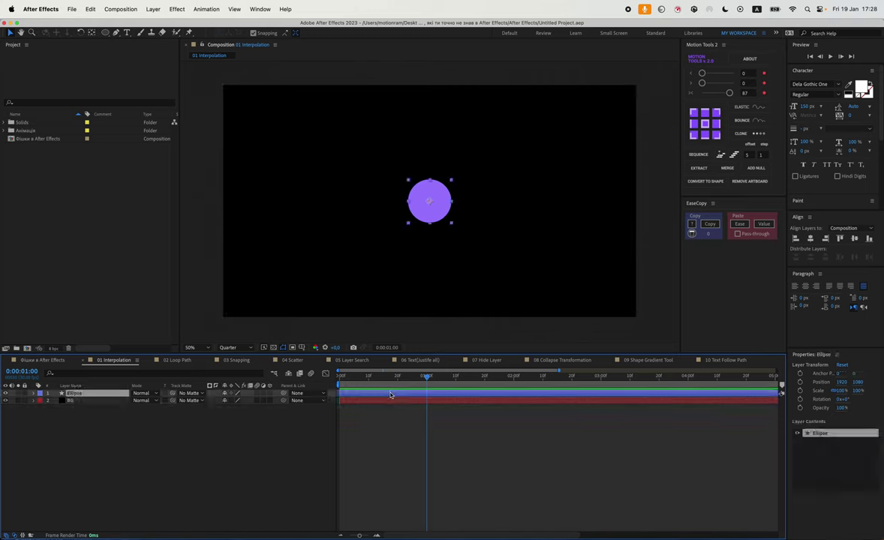
{"action": "key", "text": "q"}
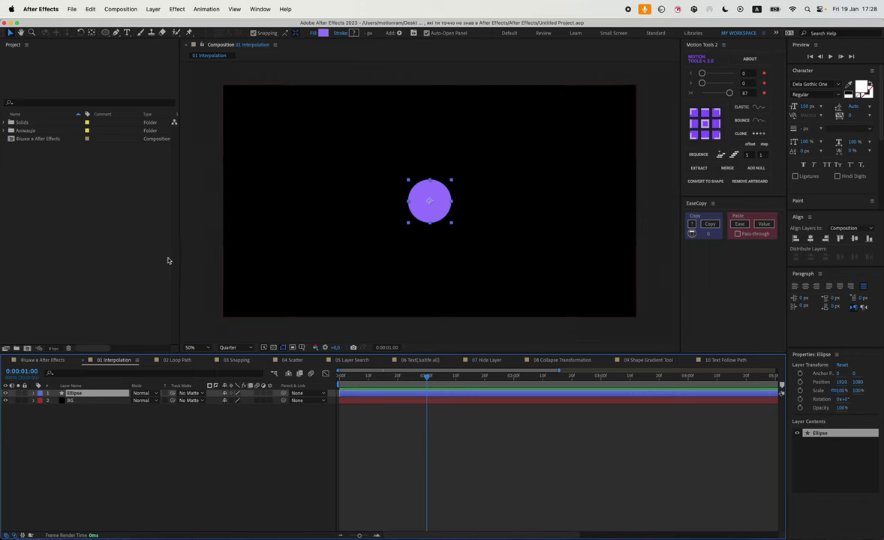
{"action": "key", "text": "Home"}
{"action": "key", "text": "p"}
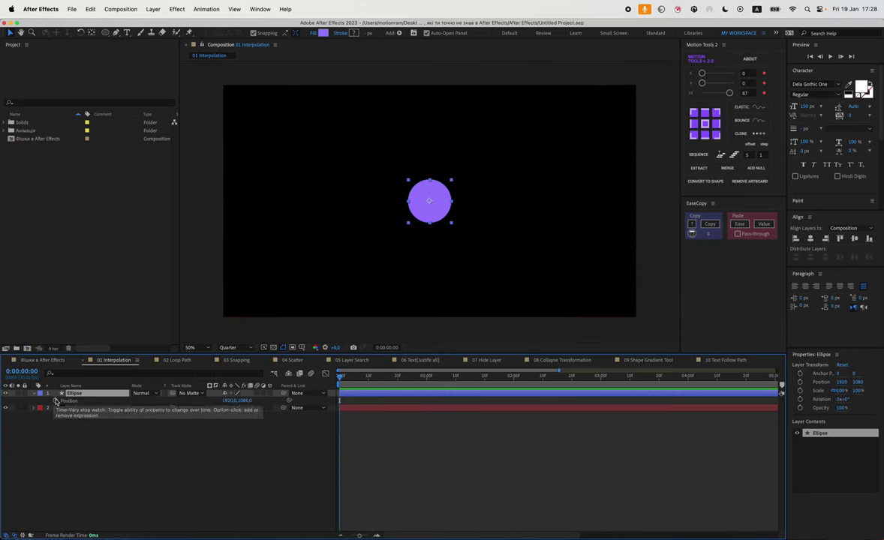
{"action": "left_click", "coordinate": [56, 402]}
{"action": "left_click_drag", "start_coordinate": [409, 206], "coordinate": [316, 215]}
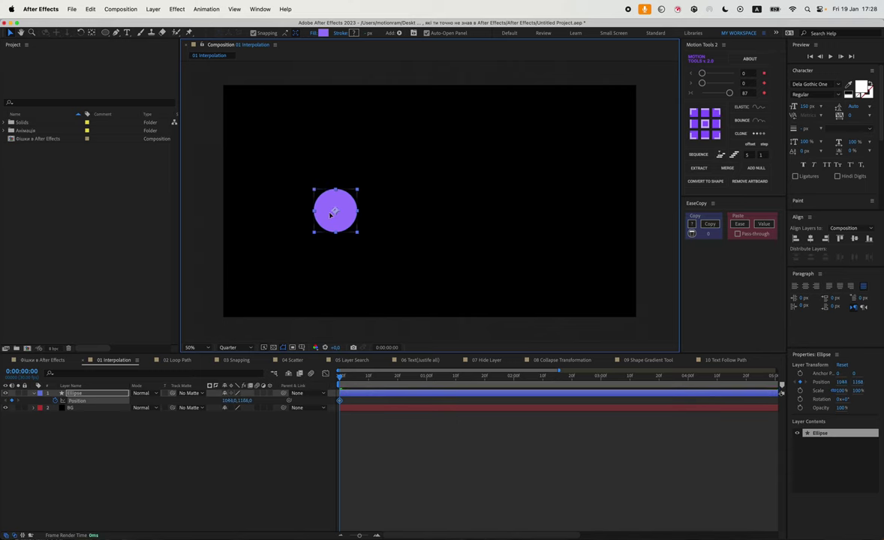
{"action": "left_click", "coordinate": [383, 376]}
{"action": "mouse_move", "coordinate": [334, 213]}
{"action": "left_mouse_down"}
{"action": "mouse_move", "coordinate": [425, 171]}
{"action": "mouse_move", "coordinate": [510, 238]}
{"action": "mouse_move", "coordinate": [517, 226]}
{"action": "left_mouse_up"}
{"action": "left_click", "coordinate": [427, 376]}
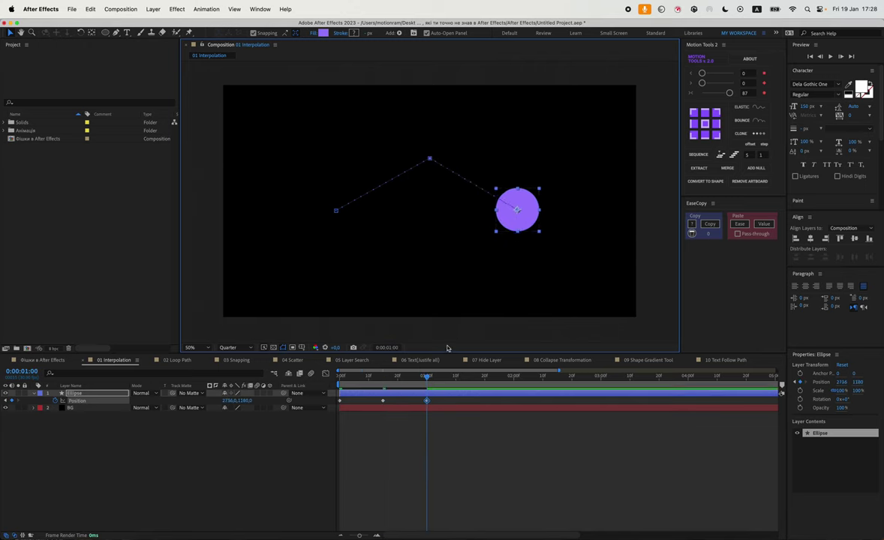
{"action": "left_click", "coordinate": [386, 376]}
Step: Preview the motion, then convert the path's middle vertex into a smooth curve point
{"action": "left_click", "coordinate": [349, 379]}
{"action": "key", "text": "space"}
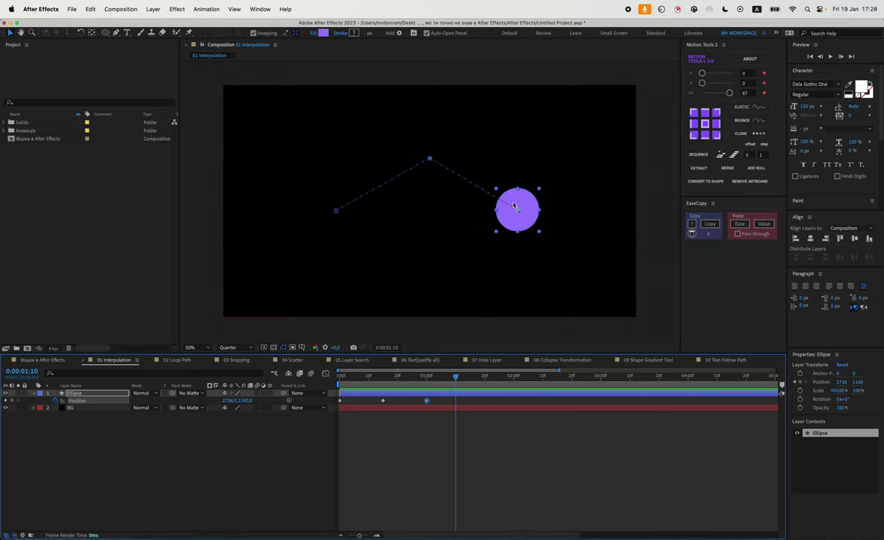
{"action": "left_click_drag", "start_coordinate": [443, 394], "coordinate": [336, 414]}
{"action": "left_click", "coordinate": [116, 34]}
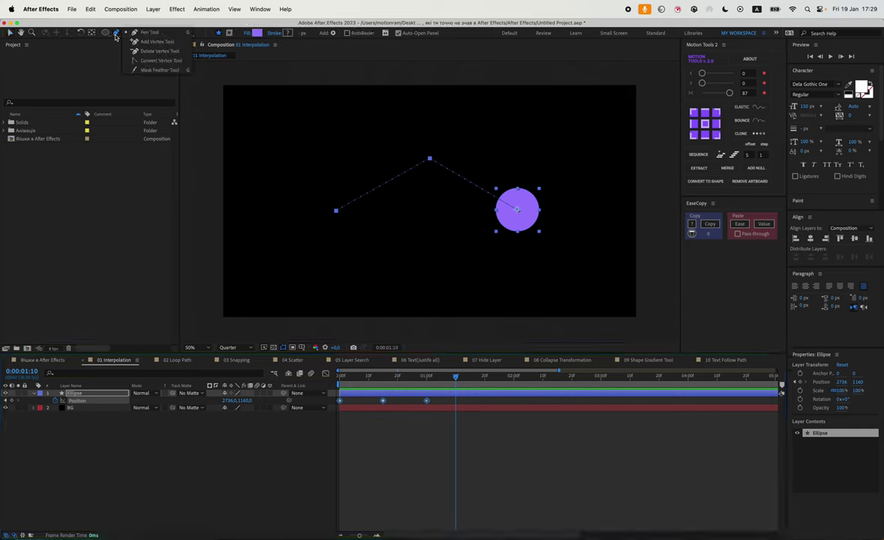
{"action": "left_click", "coordinate": [138, 66]}
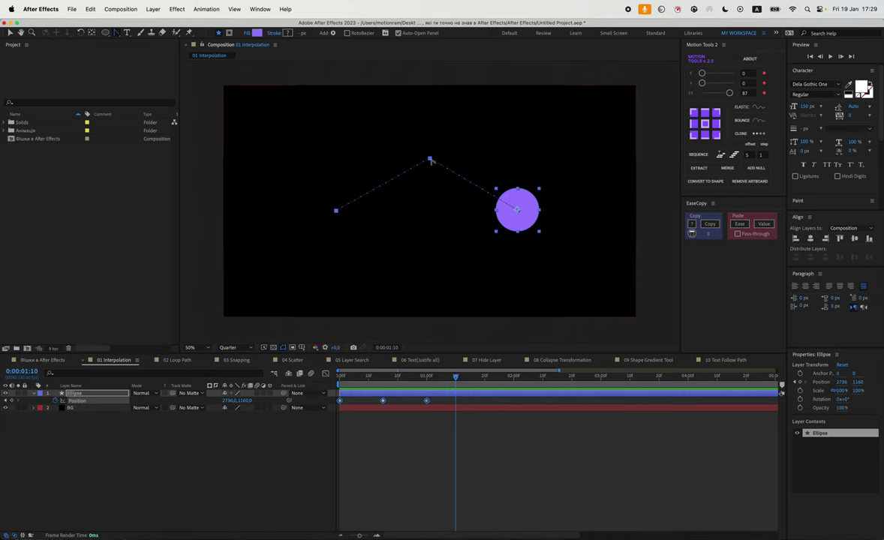
{"action": "left_click_drag", "start_coordinate": [430, 160], "coordinate": [459, 159]}
Step: Adjust the Bezier handles near the start and at the peak to shape an even arc
{"action": "key", "text": "v"}
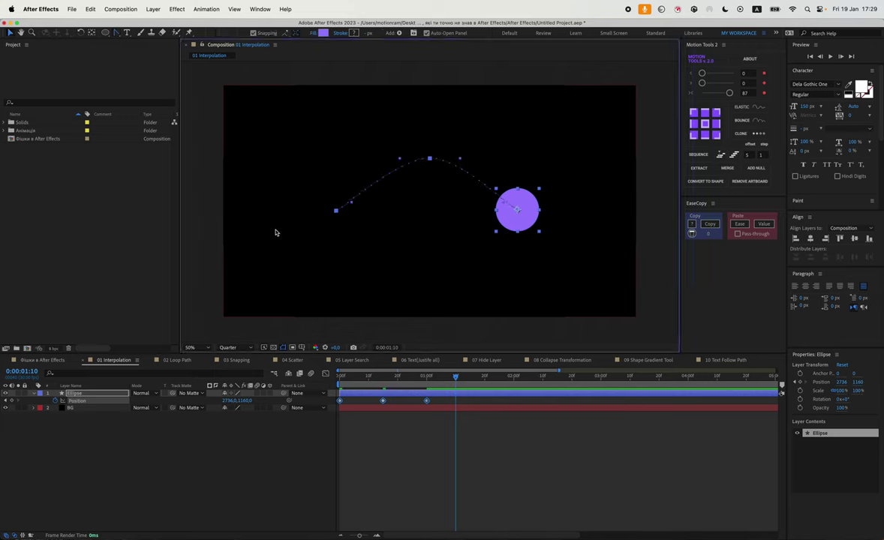
{"action": "left_click_drag", "start_coordinate": [351, 203], "coordinate": [345, 199]}
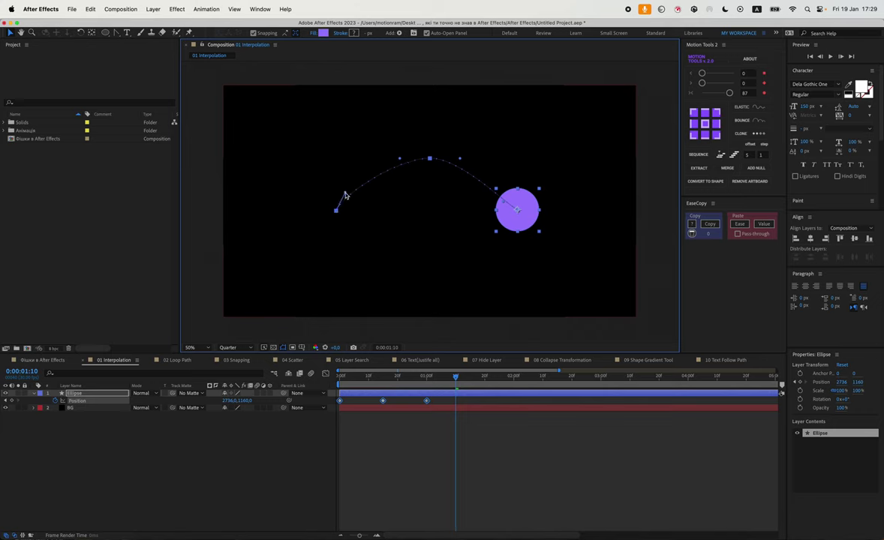
{"action": "left_click_drag", "start_coordinate": [401, 159], "coordinate": [370, 157]}
{"action": "left_click_drag", "start_coordinate": [461, 160], "coordinate": [488, 159]}
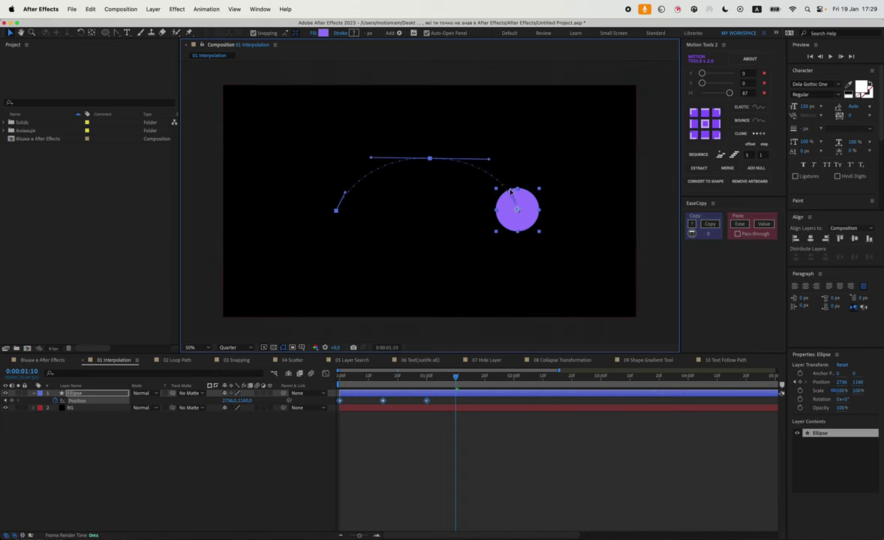
{"action": "left_click", "coordinate": [444, 403]}
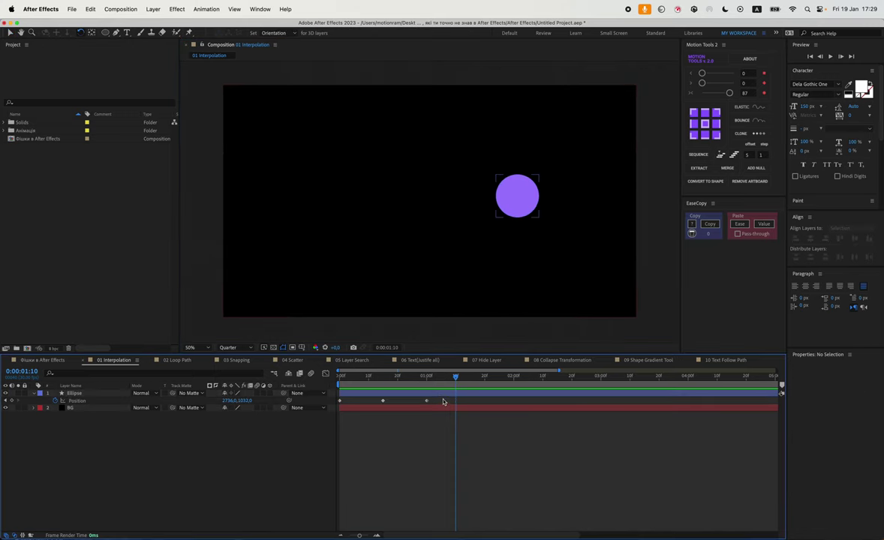
Step: Ease all three Position keyframes with strength 82 and preview the eased arc
{"action": "left_click_drag", "start_coordinate": [456, 398], "coordinate": [313, 419]}
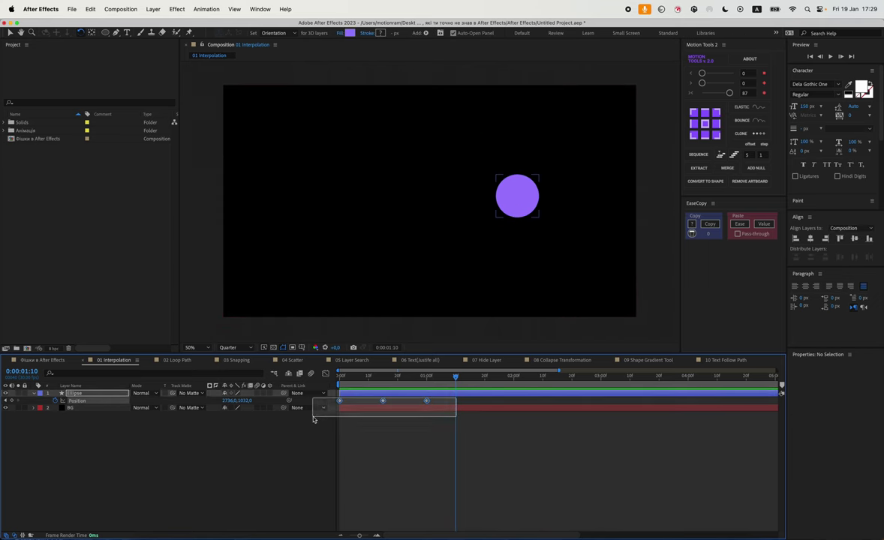
{"action": "left_click_drag", "start_coordinate": [729, 93], "coordinate": [726, 93]}
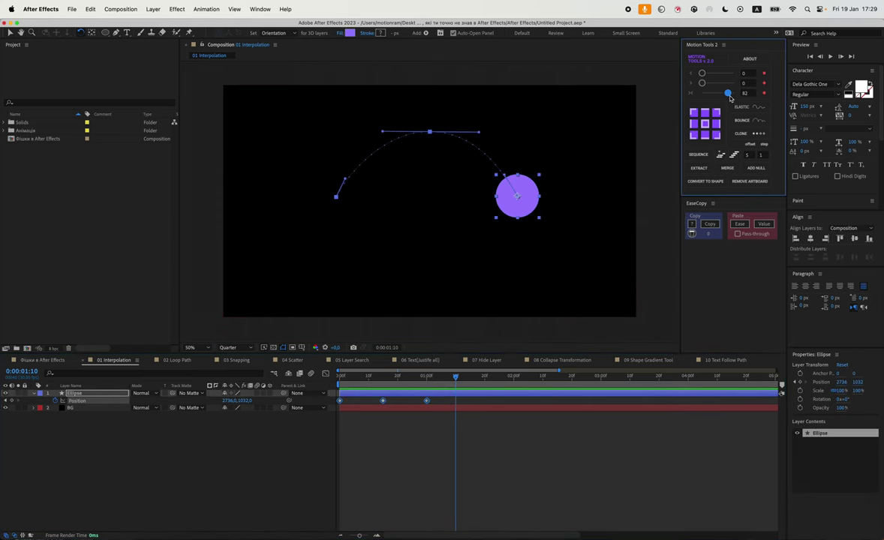
{"action": "left_click", "coordinate": [358, 357]}
{"action": "key", "text": "space"}
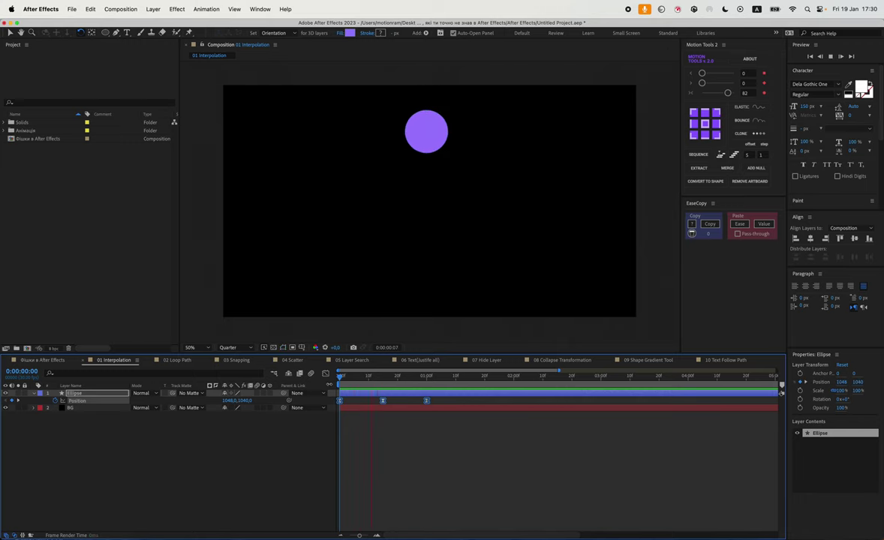
{"action": "key", "text": "space"}
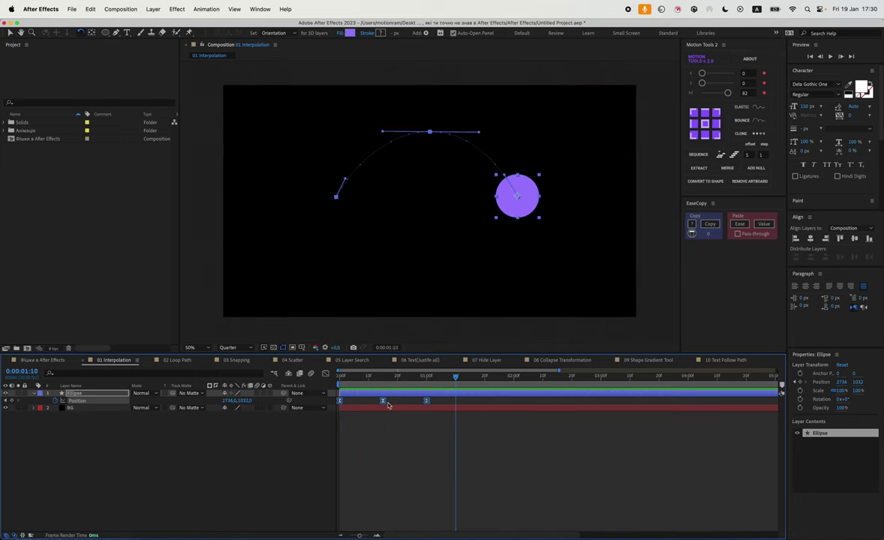
{"action": "left_click", "coordinate": [427, 134]}
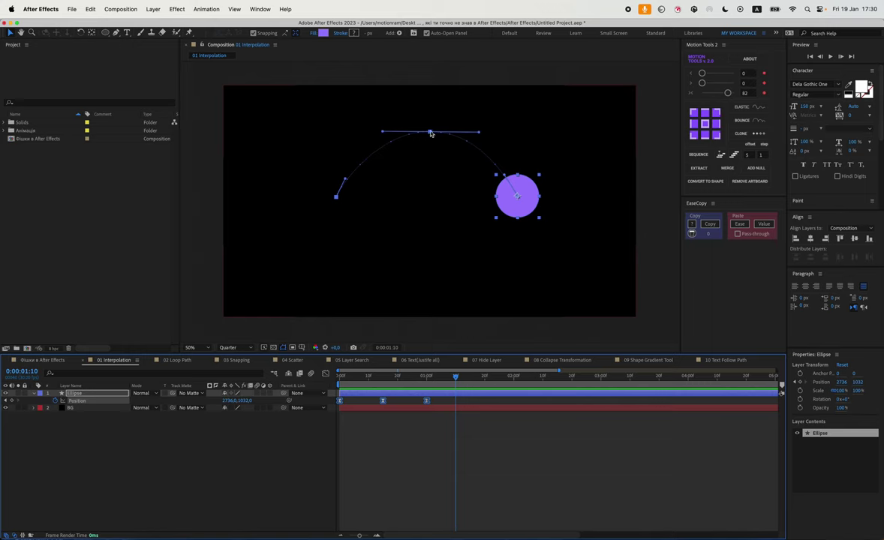
Step: Make the middle Position keyframe rove in time to even the circle's speed, and preview
{"action": "left_click", "coordinate": [383, 401]}
{"action": "mouse_move", "coordinate": [383, 403]}
{"action": "left_click_drag", "start_coordinate": [384, 403], "coordinate": [384, 403]}
{"action": "left_click_drag", "start_coordinate": [419, 375], "coordinate": [380, 382]}
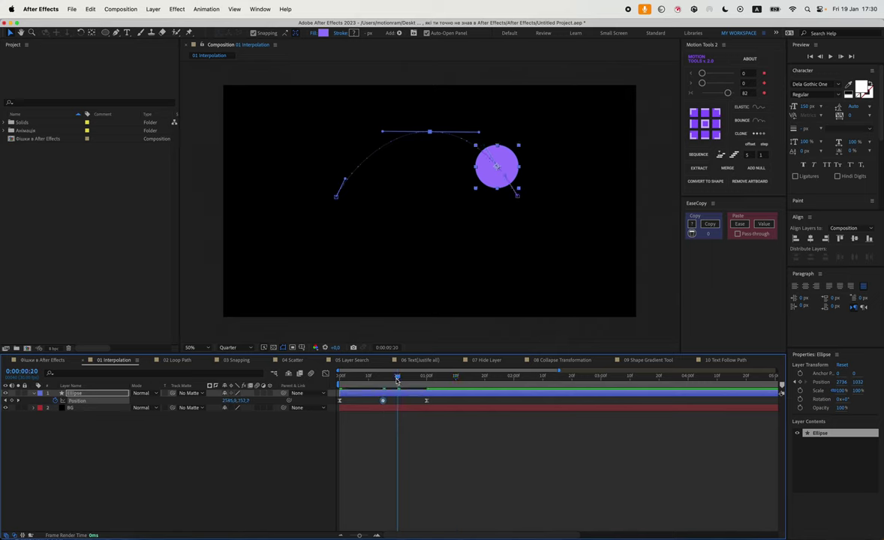
{"action": "key", "text": "space"}
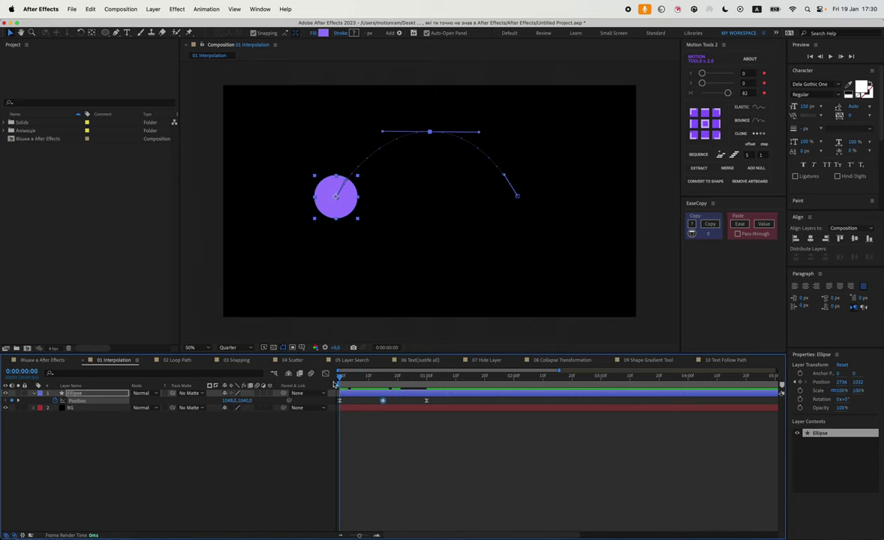
{"action": "key", "text": "space"}
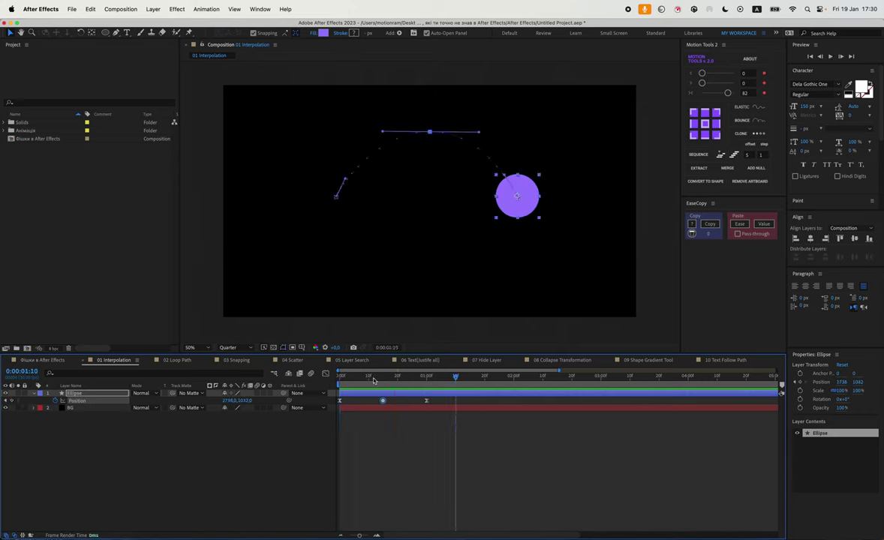
{"action": "left_click", "coordinate": [429, 132]}
Step: Move the last Position keyframe to about 2:00 and preview the longer motion
{"action": "left_click_drag", "start_coordinate": [444, 401], "coordinate": [389, 389]}
{"action": "mouse_move", "coordinate": [427, 404]}
{"action": "left_mouse_down"}
{"action": "mouse_move", "coordinate": [537, 405]}
{"action": "mouse_move", "coordinate": [388, 400]}
{"action": "mouse_move", "coordinate": [513, 400]}
{"action": "left_mouse_up"}
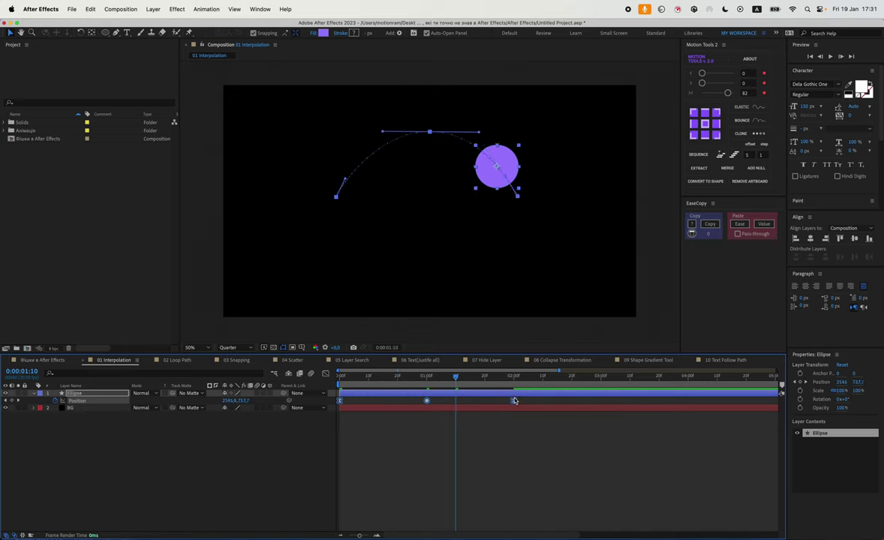
{"action": "key", "text": "space"}
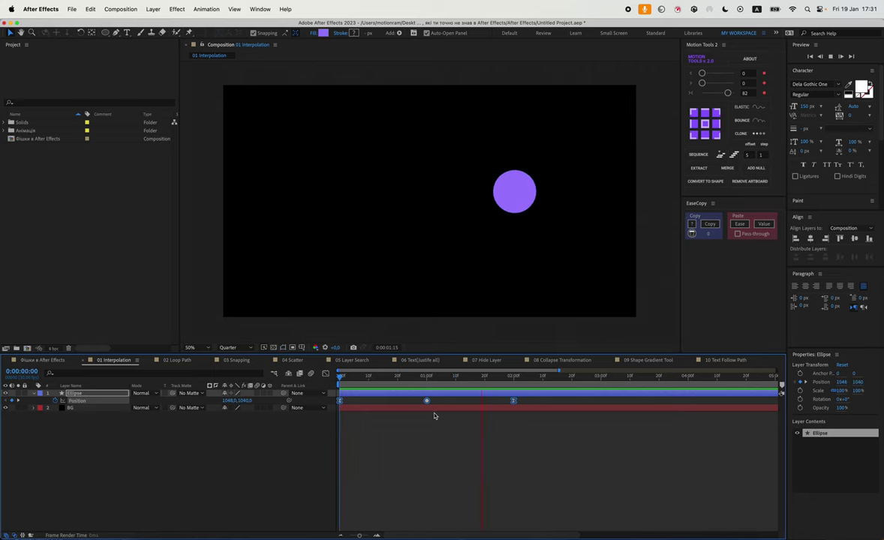
{"action": "key", "text": "shift+period"}
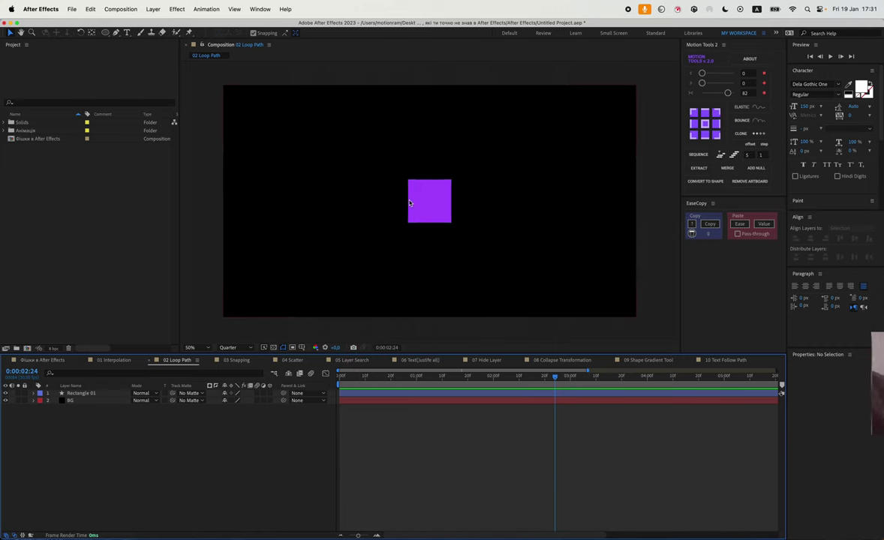
Step: Convert Rectangle 01's rectangle path to a Bezier path and keyframe Path at 0:00
{"action": "left_click", "coordinate": [79, 393]}
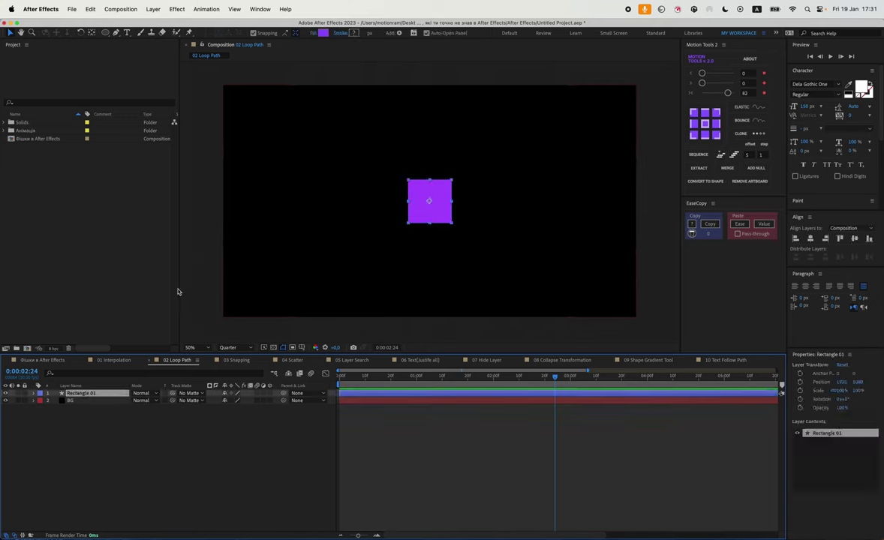
{"action": "left_click", "coordinate": [34, 394]}
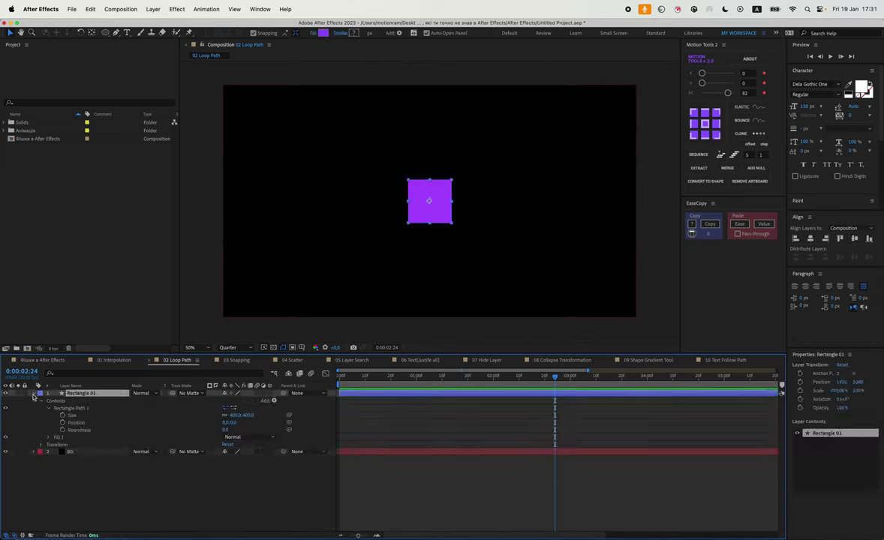
{"action": "right_click", "coordinate": [70, 411]}
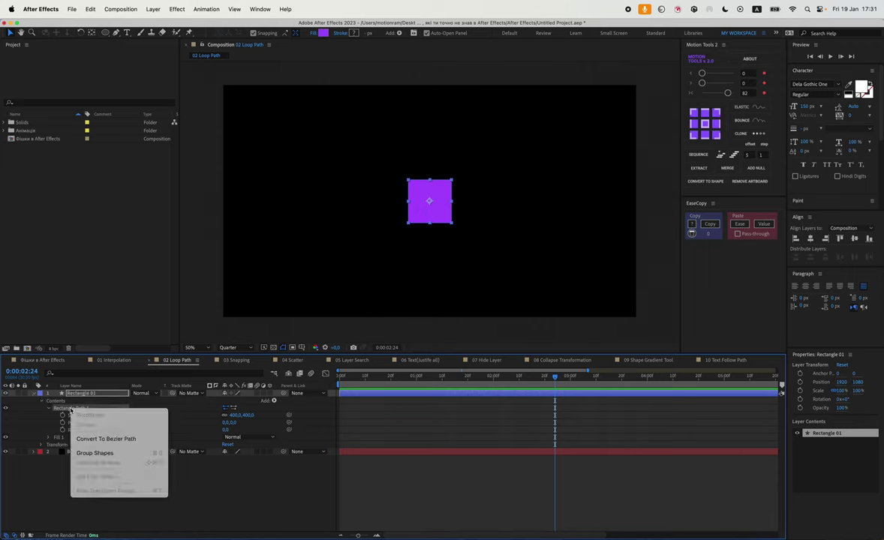
{"action": "left_click", "coordinate": [92, 404]}
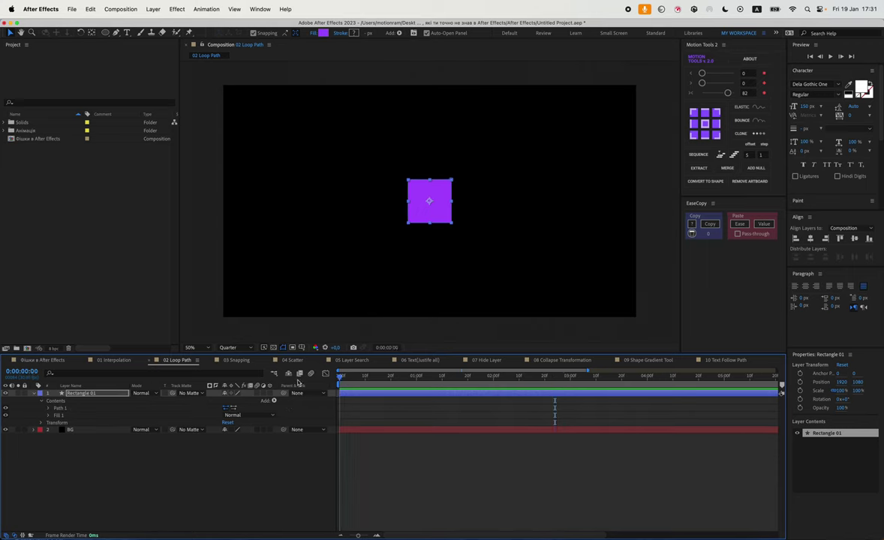
{"action": "key", "text": "Home"}
{"action": "left_click", "coordinate": [47, 409]}
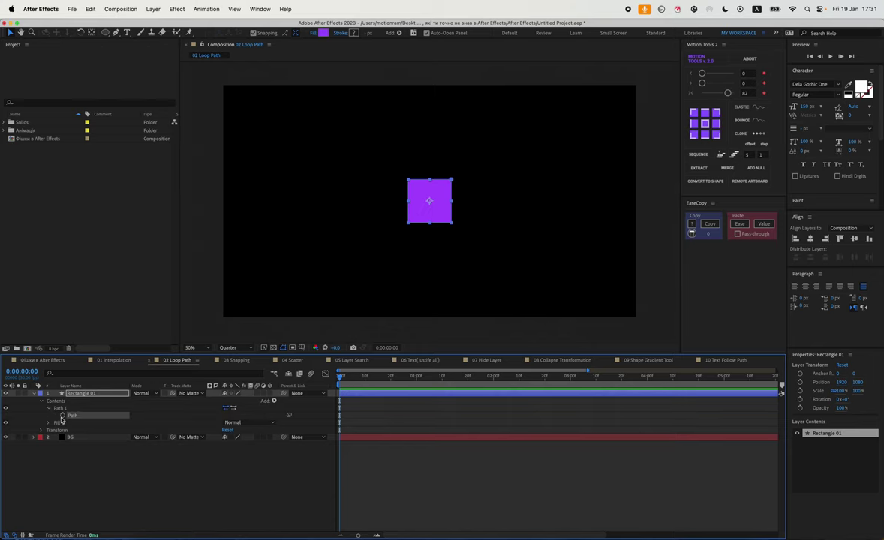
{"action": "left_click", "coordinate": [63, 416]}
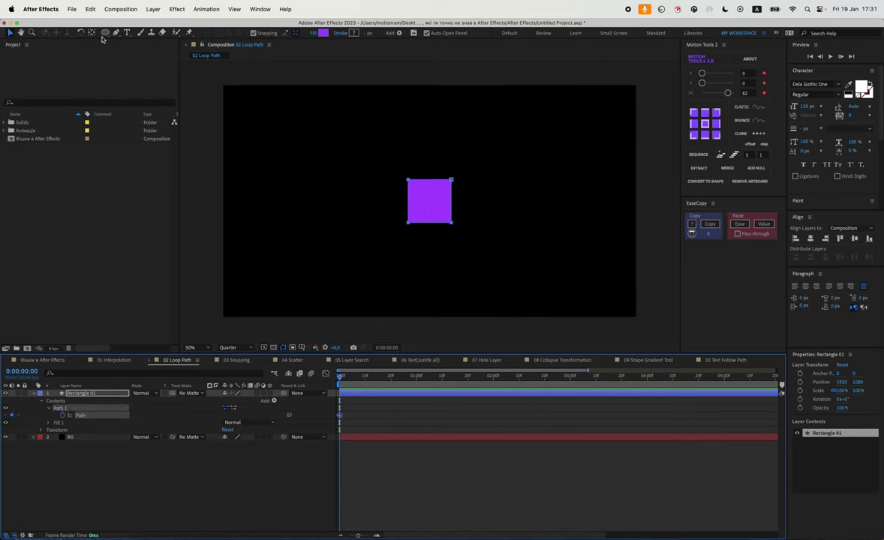
Step: Add vertical guides left and right of the square, and move the square onto the left guide
{"action": "key", "text": "super+r"}
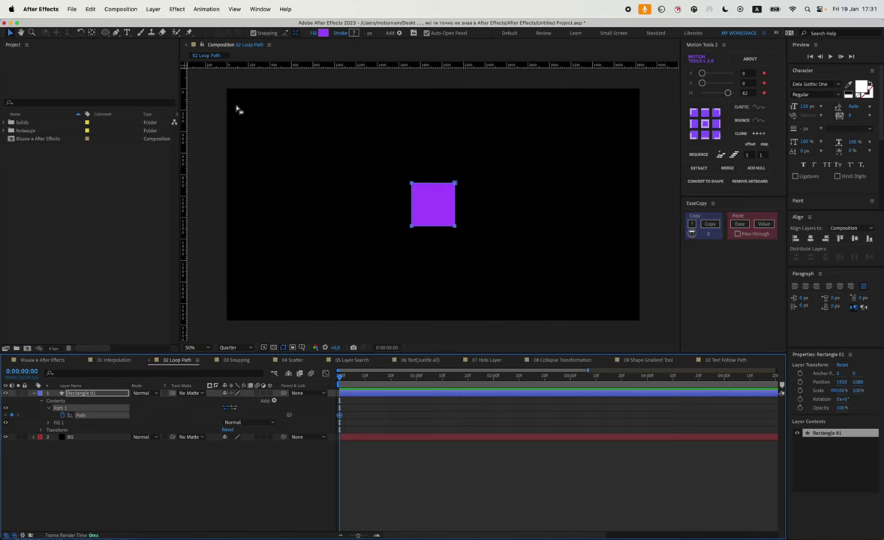
{"action": "left_click_drag", "start_coordinate": [185, 134], "coordinate": [343, 144]}
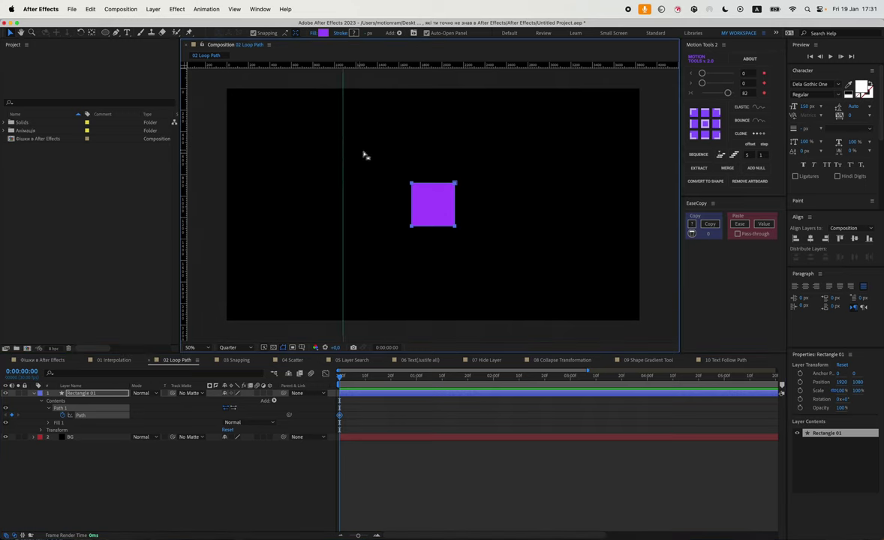
{"action": "left_click_drag", "start_coordinate": [184, 154], "coordinate": [545, 172]}
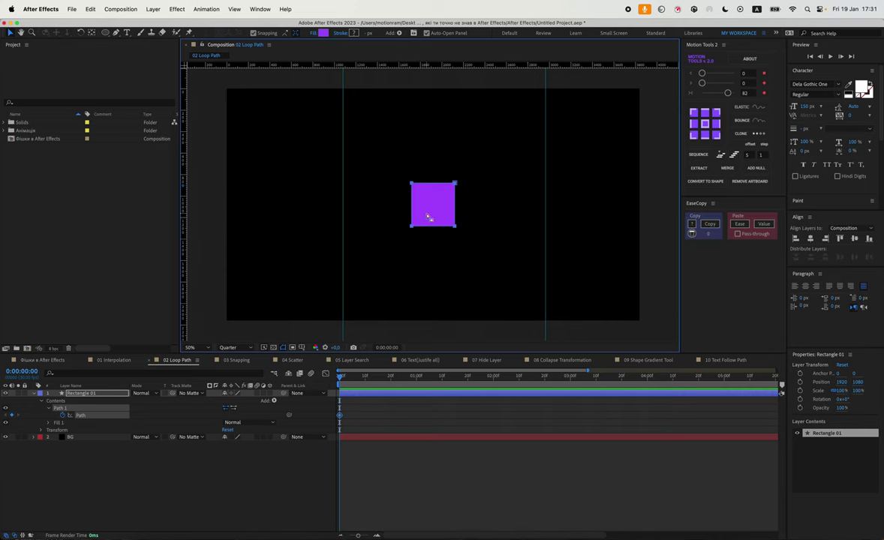
{"action": "left_click", "coordinate": [350, 392]}
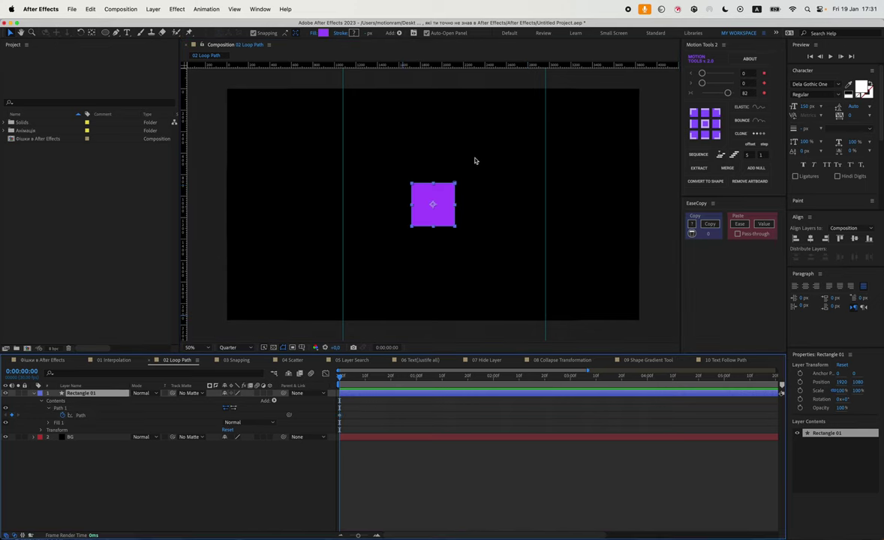
{"action": "left_click_drag", "start_coordinate": [432, 203], "coordinate": [367, 203]}
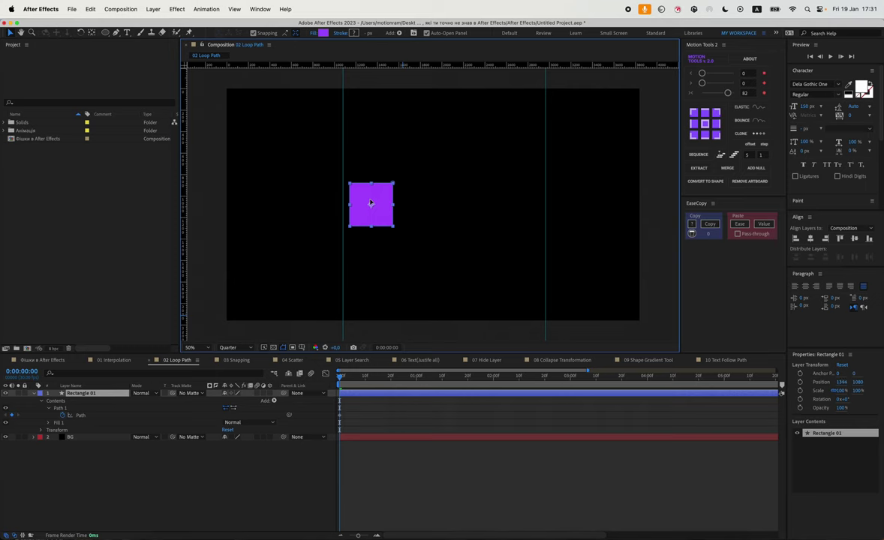
{"action": "left_click", "coordinate": [407, 322]}
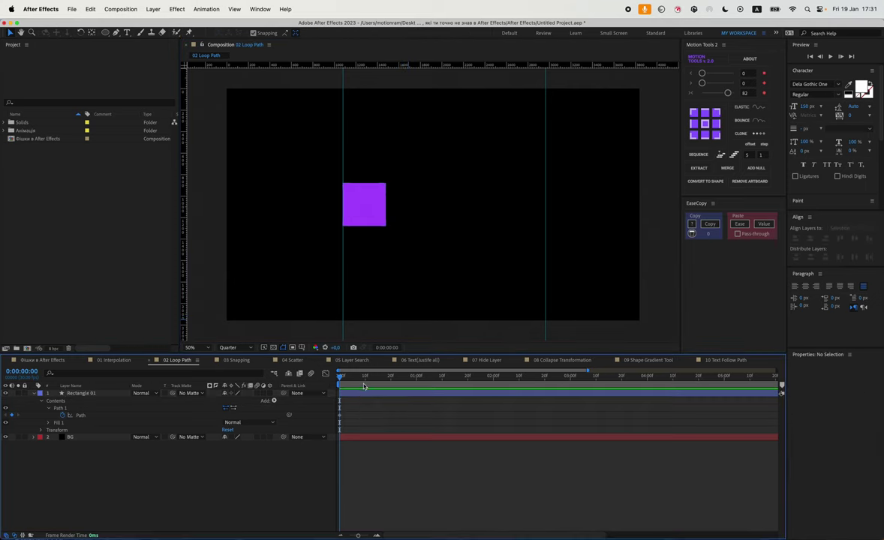
Step: At 0:20, stretch the square's right side to the right guide, forming a wide bar
{"action": "left_click", "coordinate": [366, 384]}
{"action": "left_click_drag", "start_coordinate": [366, 384], "coordinate": [391, 384]}
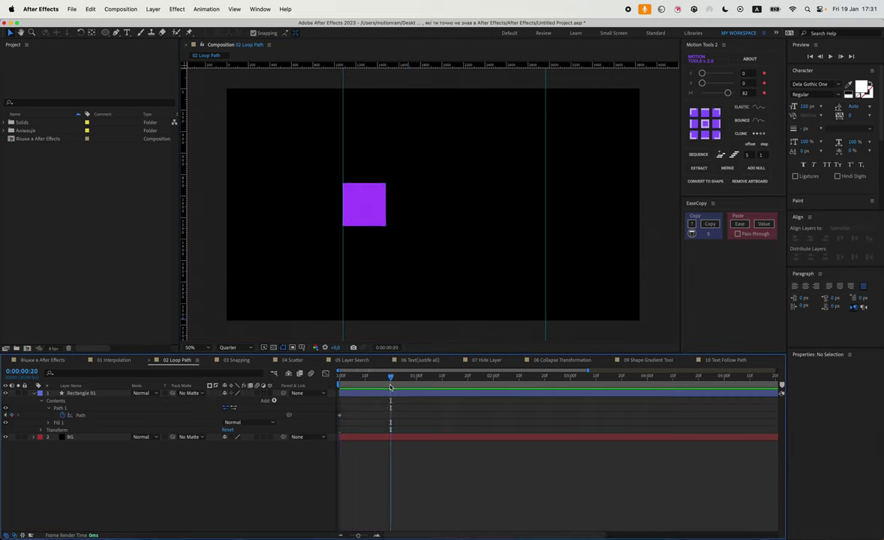
{"action": "left_click", "coordinate": [80, 415]}
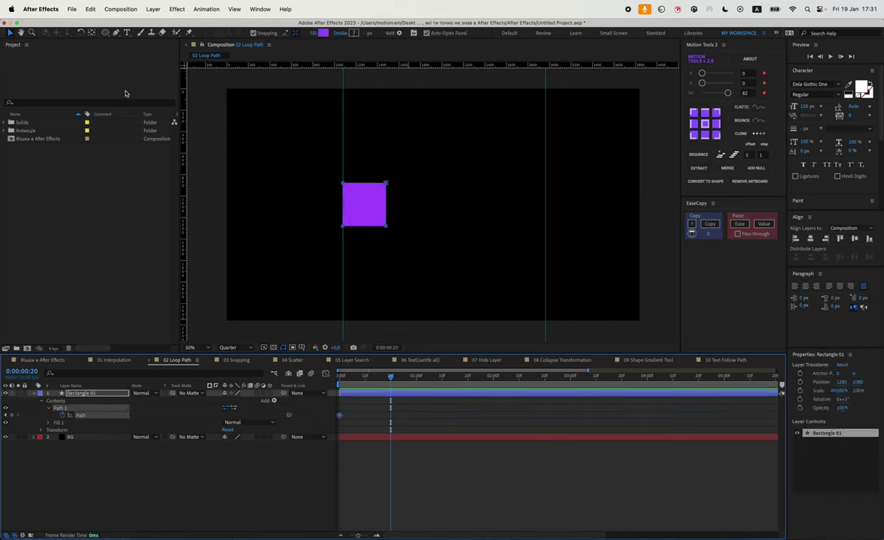
{"action": "left_click", "coordinate": [115, 32]}
{"action": "key", "text": "v"}
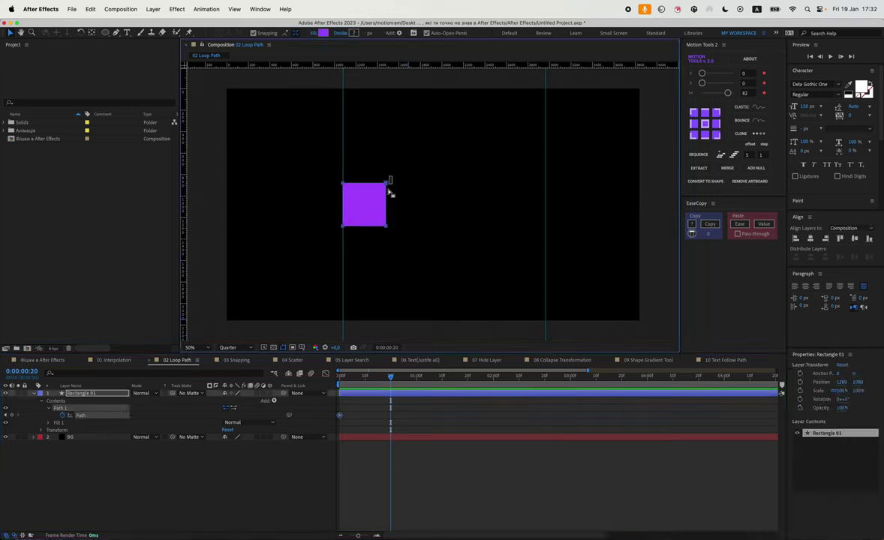
{"action": "left_click_drag", "start_coordinate": [386, 183], "coordinate": [546, 184]}
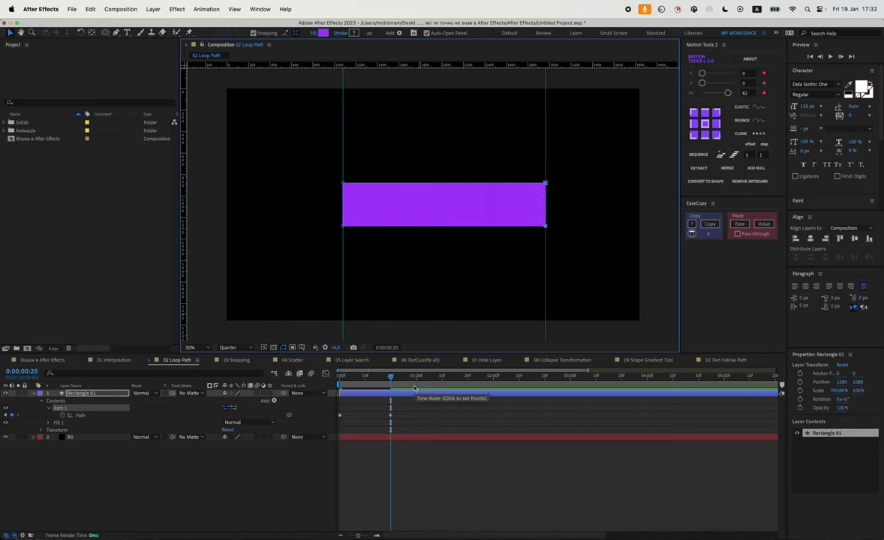
Step: At 1:10 pull the left side right into a square; at 2:00 stretch it back left
{"action": "left_click_drag", "start_coordinate": [390, 378], "coordinate": [442, 385]}
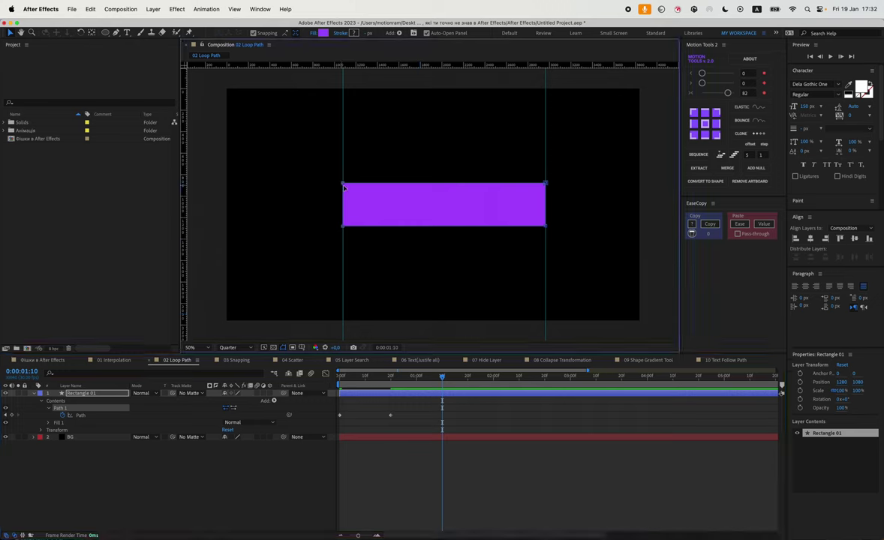
{"action": "left_click_drag", "start_coordinate": [343, 193], "coordinate": [500, 194]}
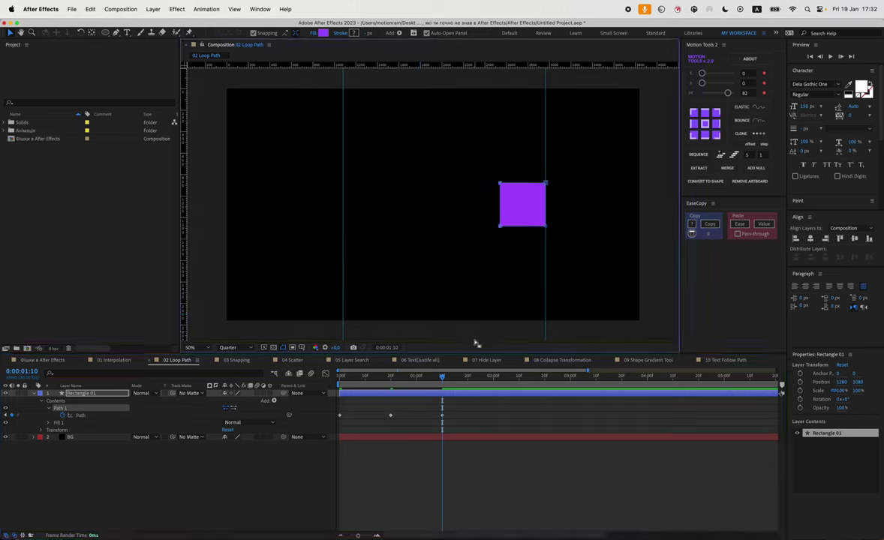
{"action": "left_click", "coordinate": [494, 379]}
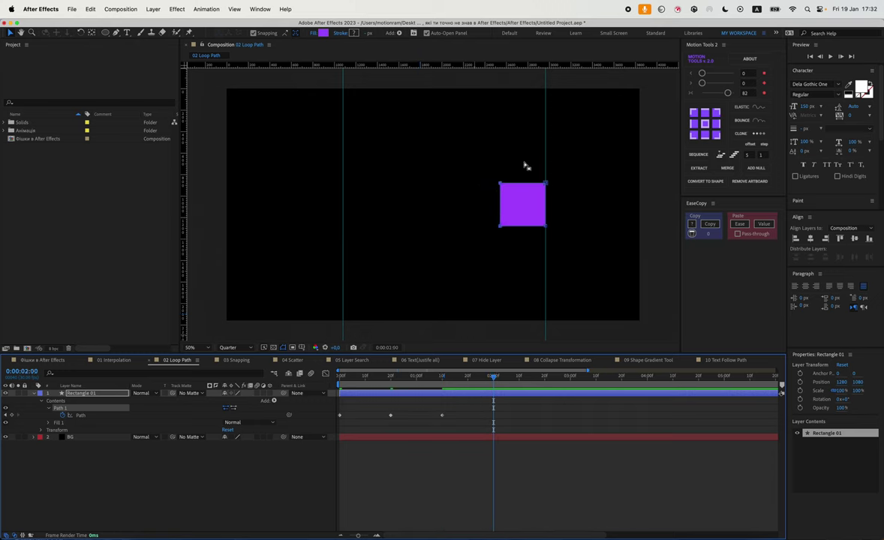
{"action": "left_click_drag", "start_coordinate": [500, 188], "coordinate": [343, 188]}
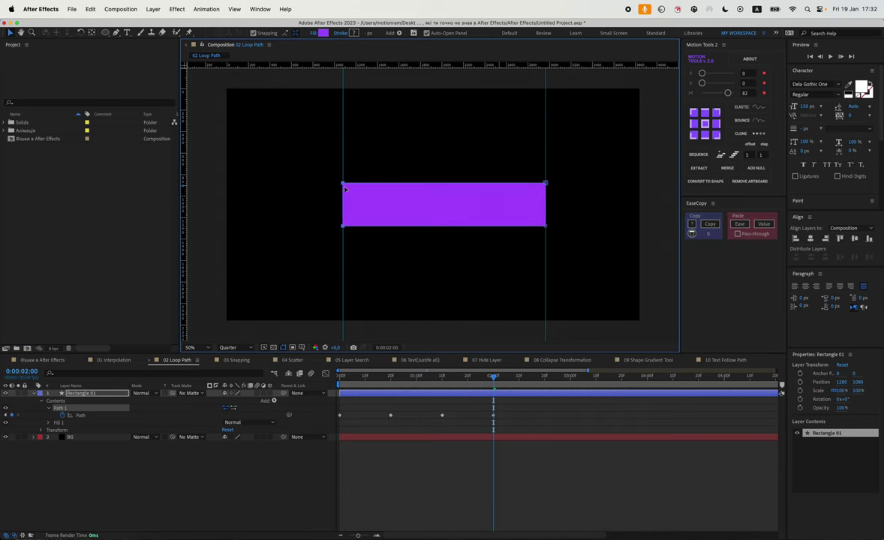
Step: At 2:20, pull the right edge back left so the shape ends as a square
{"action": "left_click_drag", "start_coordinate": [547, 383], "coordinate": [545, 383]}
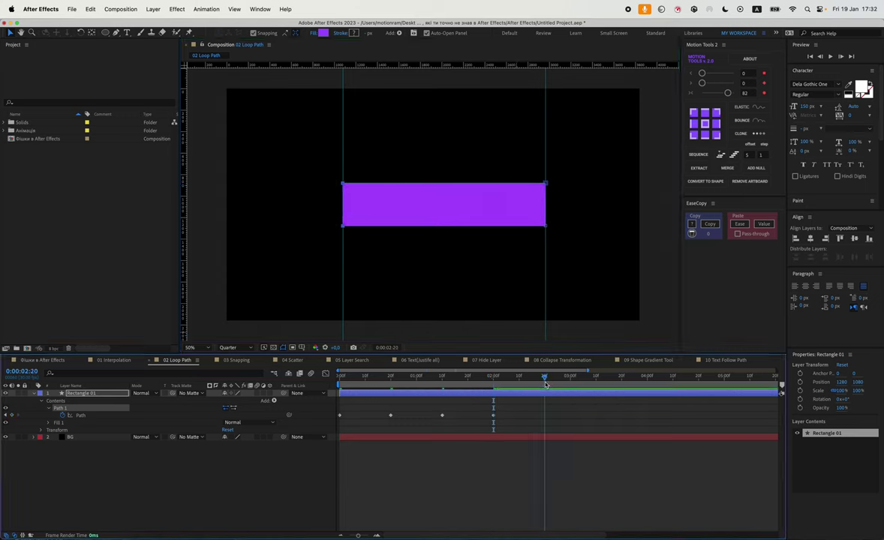
{"action": "left_click_drag", "start_coordinate": [563, 184], "coordinate": [529, 237]}
{"action": "left_click_drag", "start_coordinate": [545, 188], "coordinate": [385, 186]}
{"action": "key", "text": "Home"}
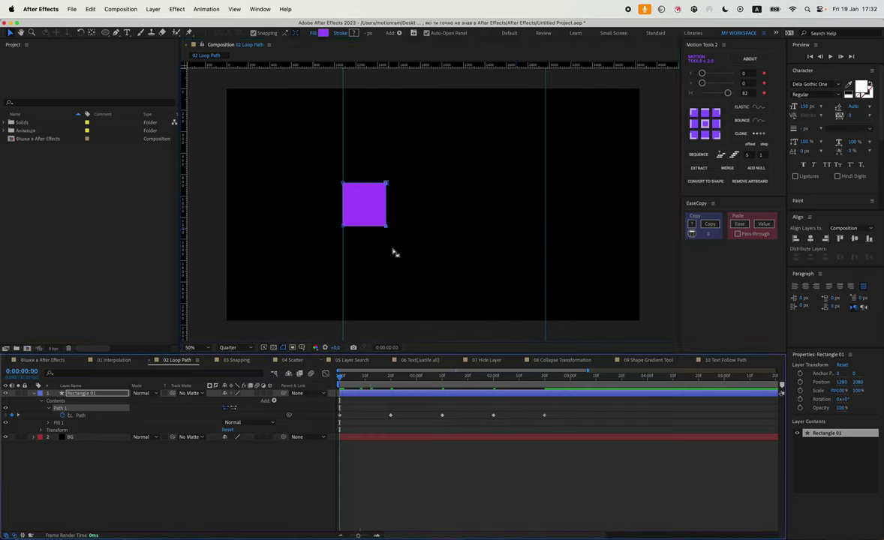
{"action": "scroll", "coordinate": [405, 222], "scroll_direction": "up", "scroll_amount": 2}
{"action": "scroll", "coordinate": [325, 223], "scroll_direction": "up", "scroll_amount": 2}
{"action": "scroll", "coordinate": [465, 223], "scroll_direction": "up", "scroll_amount": 2}
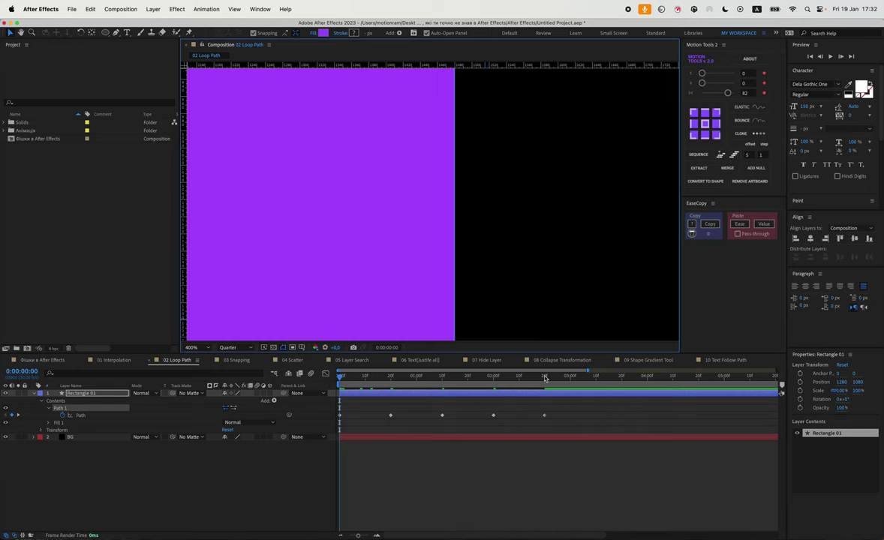
Step: Scrub the crawl from 2:20 back to 0:00 at 50% zoom, then select all Path keyframes
{"action": "left_click", "coordinate": [545, 377]}
{"action": "scroll", "coordinate": [478, 273], "scroll_direction": "down", "scroll_amount": 2}
{"action": "left_click_drag", "start_coordinate": [464, 93], "coordinate": [434, 285]}
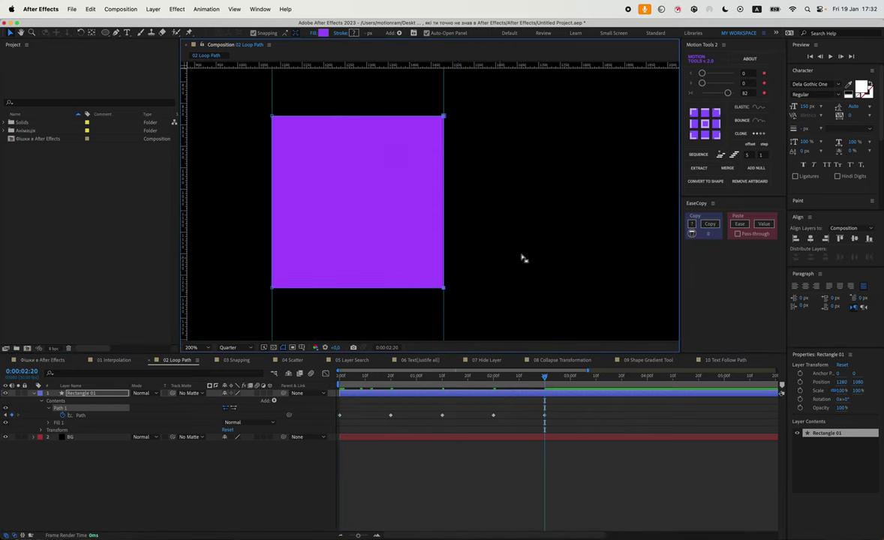
{"action": "key", "text": "comma"}
{"action": "scroll", "coordinate": [577, 248], "scroll_direction": "right", "scroll_amount": 5}
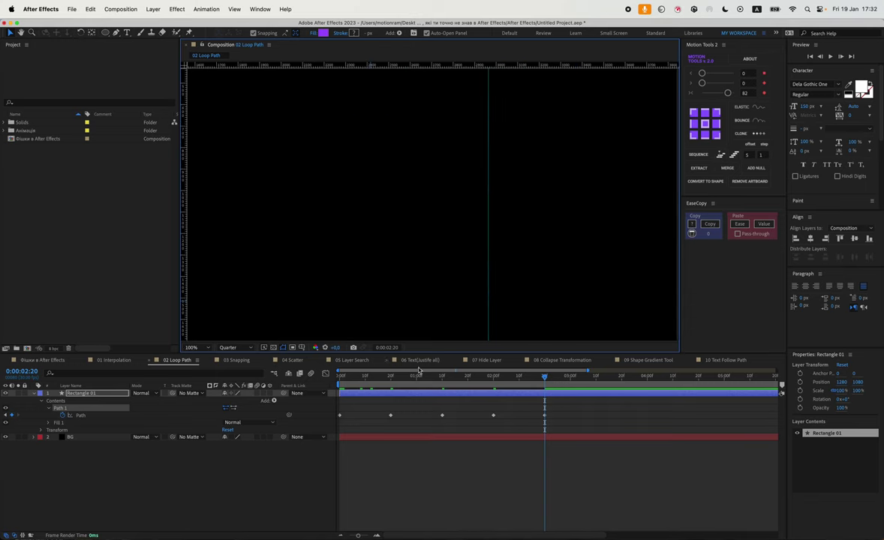
{"action": "left_click", "coordinate": [494, 383]}
{"action": "key", "text": "comma"}
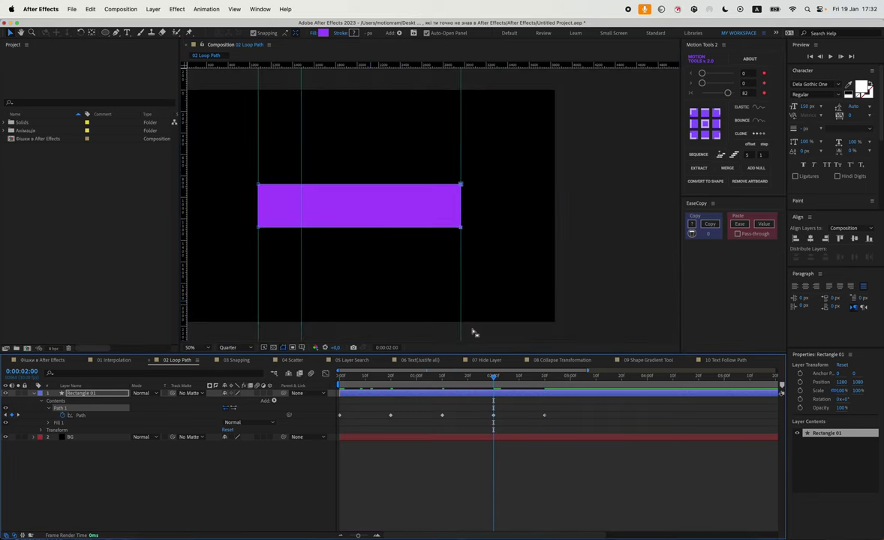
{"action": "left_click_drag", "start_coordinate": [493, 383], "coordinate": [442, 385]}
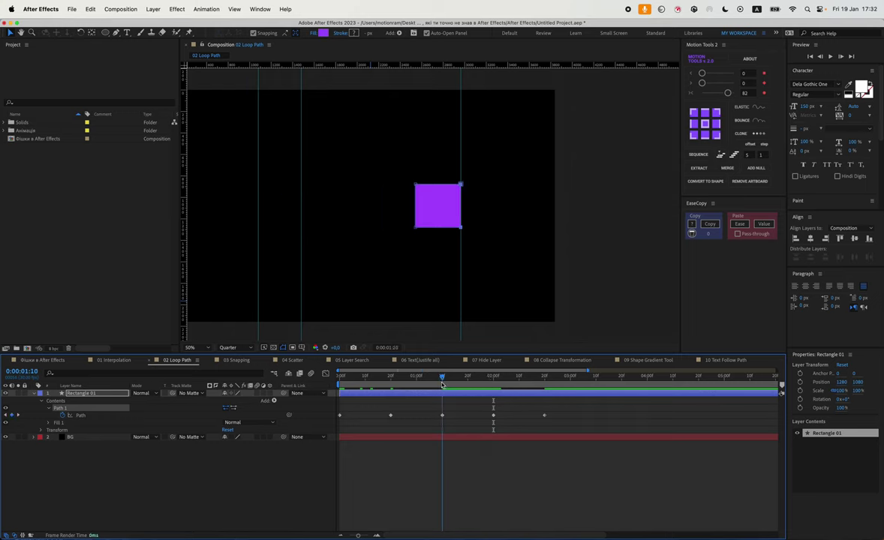
{"action": "left_click_drag", "start_coordinate": [442, 385], "coordinate": [339, 385]}
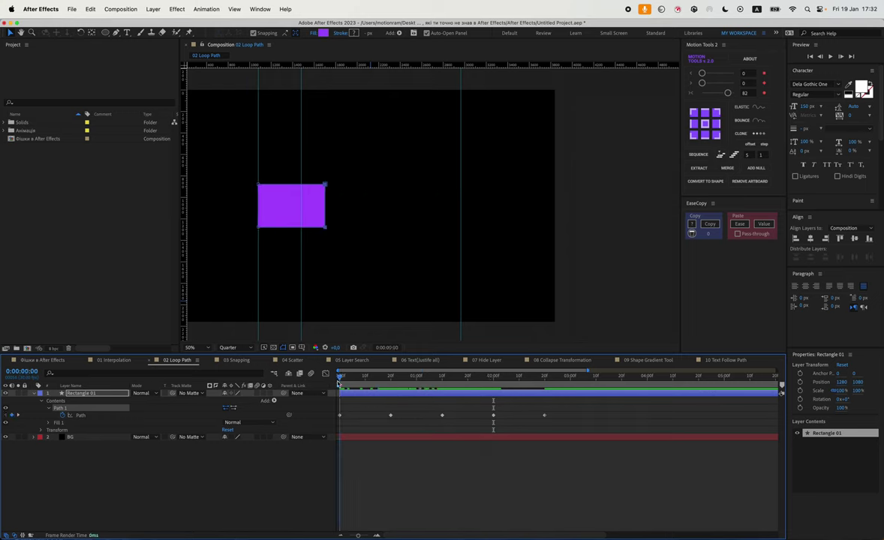
{"action": "left_click_drag", "start_coordinate": [571, 411], "coordinate": [330, 424]}
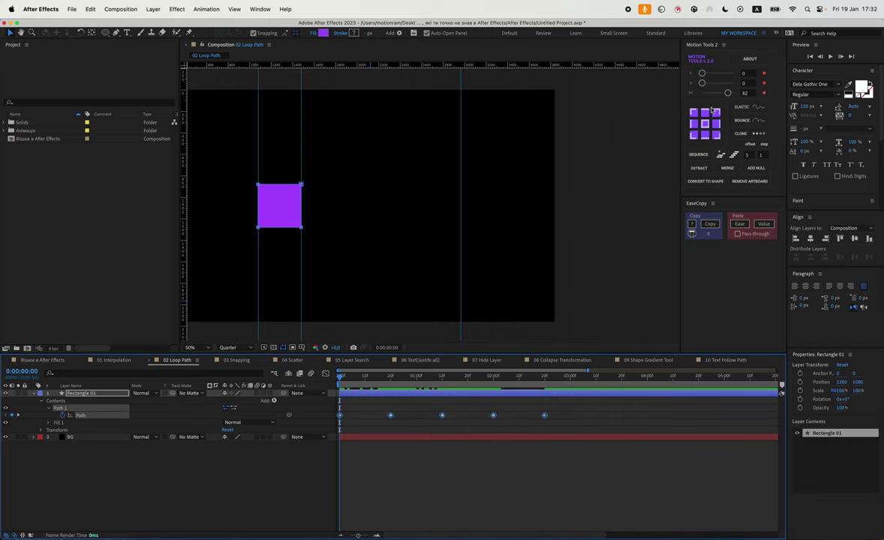
Step: Apply Easy Ease to all the square's Path keyframes and preview the crawl
{"action": "left_click", "coordinate": [727, 92]}
{"action": "left_click", "coordinate": [390, 415]}
{"action": "left_click", "coordinate": [493, 415], "text": "shift"}
{"action": "left_click", "coordinate": [481, 461]}
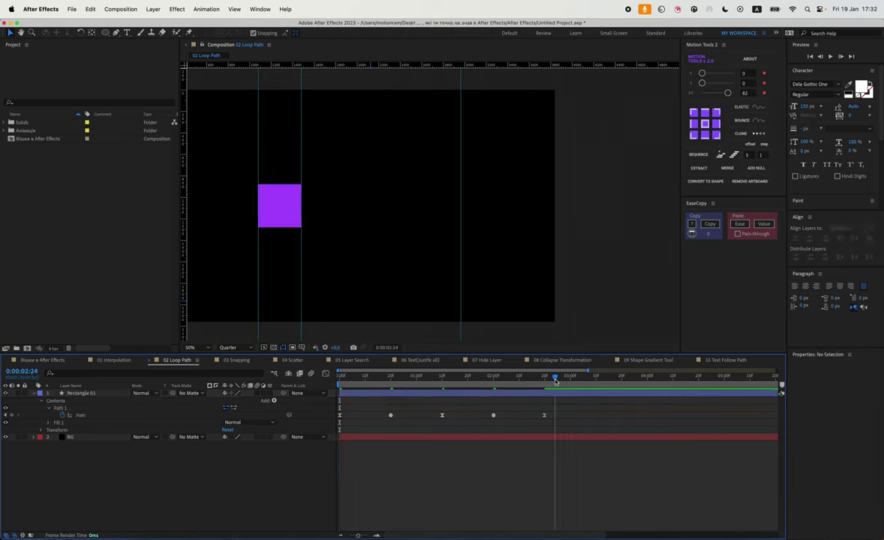
{"action": "key", "text": "space"}
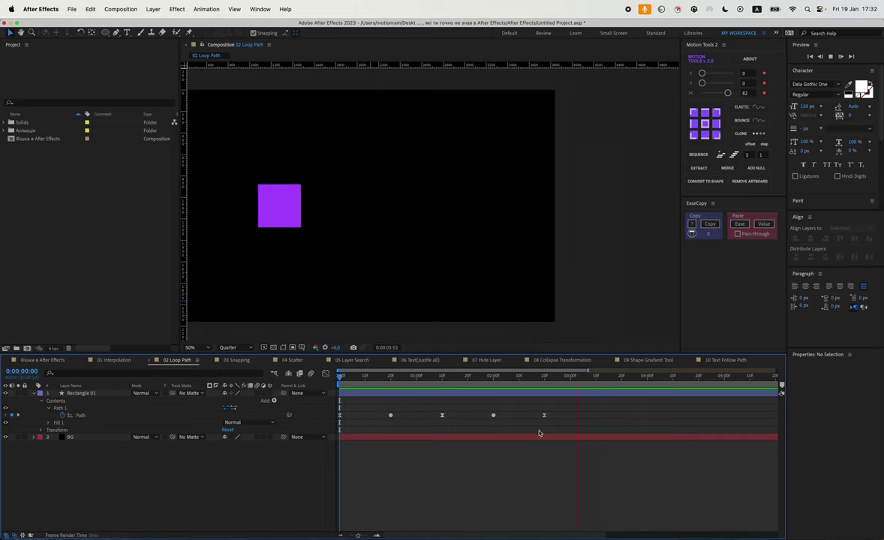
{"action": "key", "text": "space"}
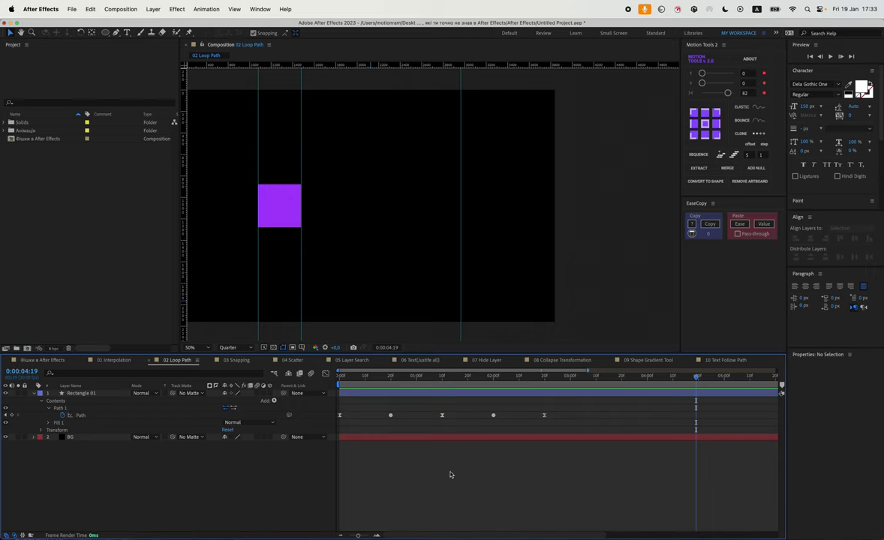
Step: Copy the expression valueAtTime(time % key(numKeys).time) from the TextEdit note
{"action": "left_click", "coordinate": [482, 532]}
{"action": "left_click_drag", "start_coordinate": [309, 109], "coordinate": [75, 92]}
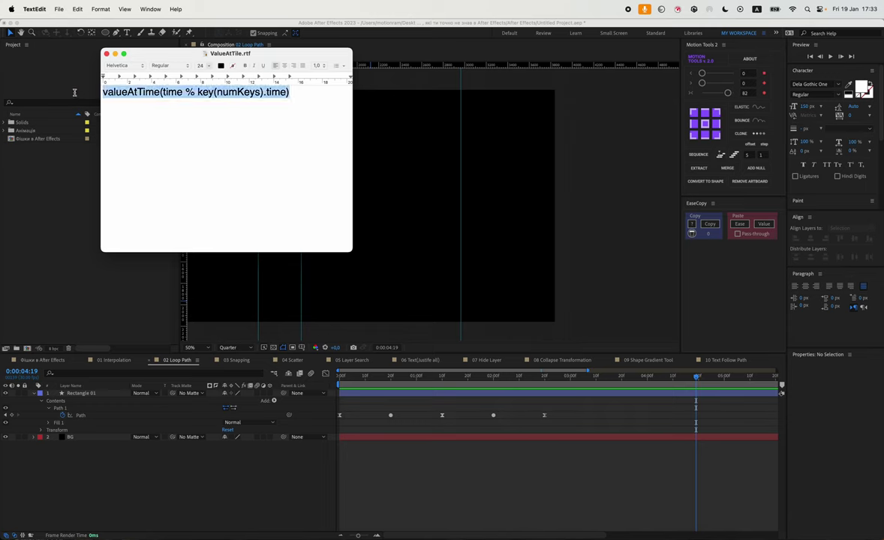
{"action": "key", "text": "super+c"}
{"action": "left_click", "coordinate": [424, 480]}
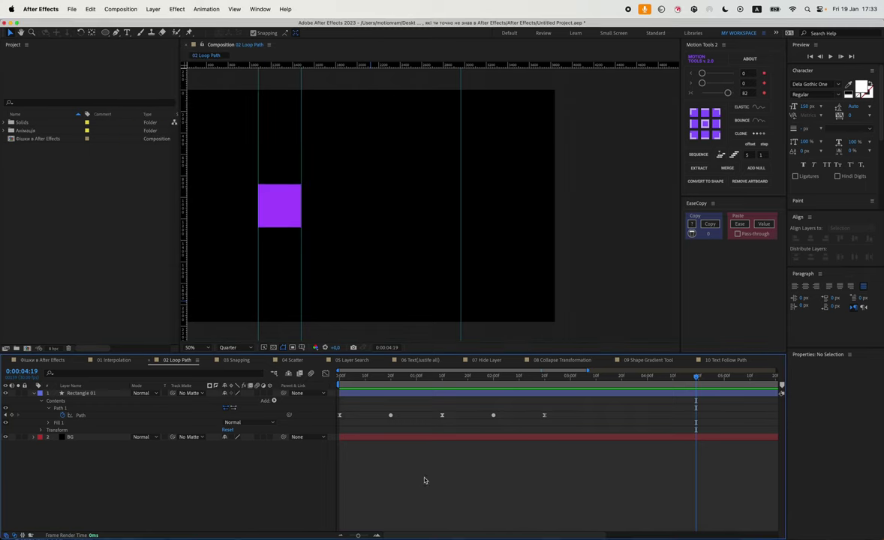
Step: Paste the valueAtTime looping expression onto the square's Path property
{"action": "left_click", "coordinate": [64, 415], "text": "alt"}
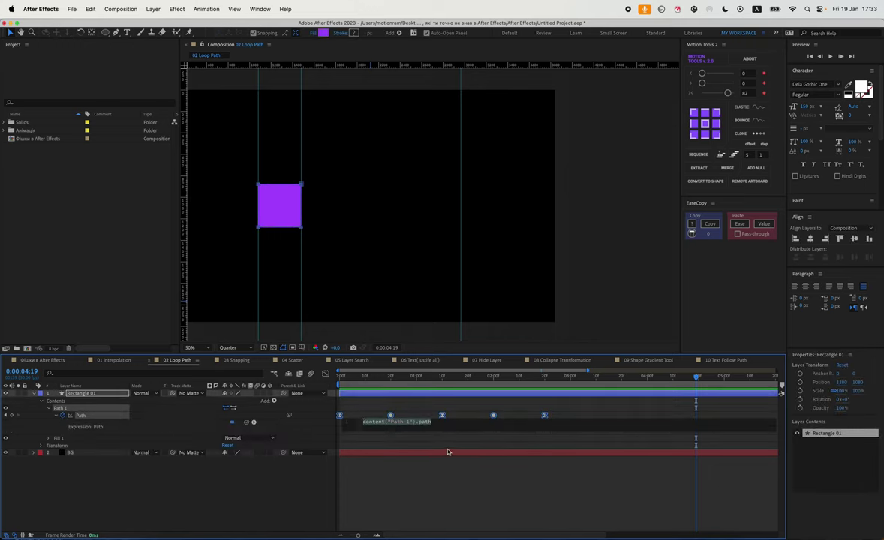
{"action": "key", "text": "super+v"}
{"action": "left_click", "coordinate": [480, 476]}
{"action": "key", "text": "minus"}
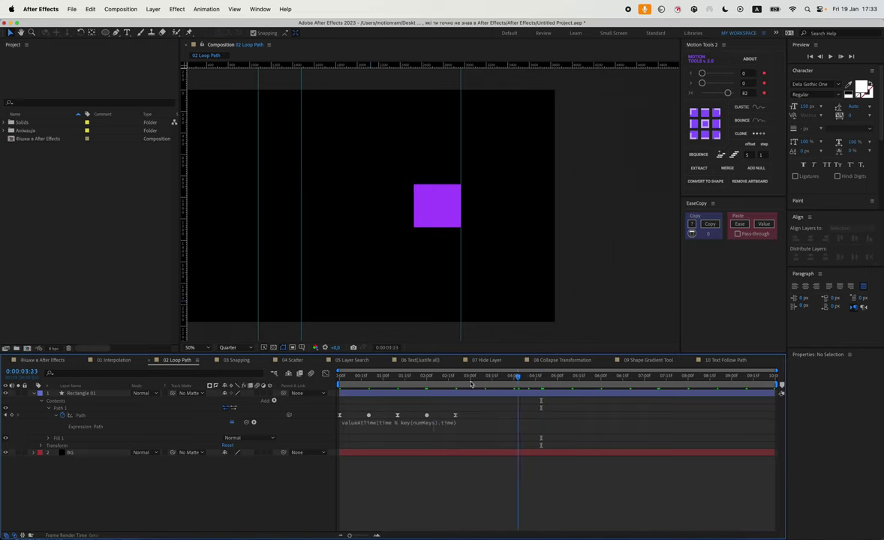
Step: Scrub back and preview the looping rectangle, then move on to 03 Snapping
{"action": "left_click_drag", "start_coordinate": [536, 390], "coordinate": [433, 390]}
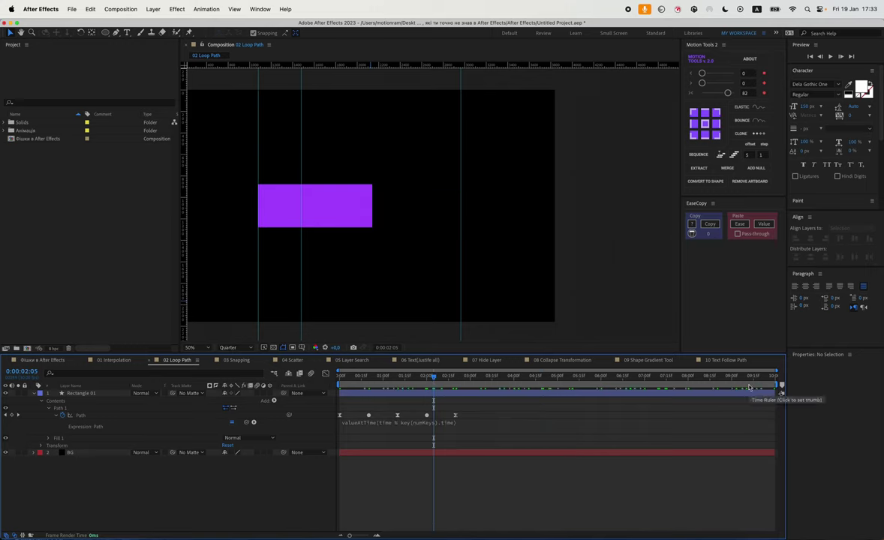
{"action": "left_click_drag", "start_coordinate": [398, 375], "coordinate": [326, 388]}
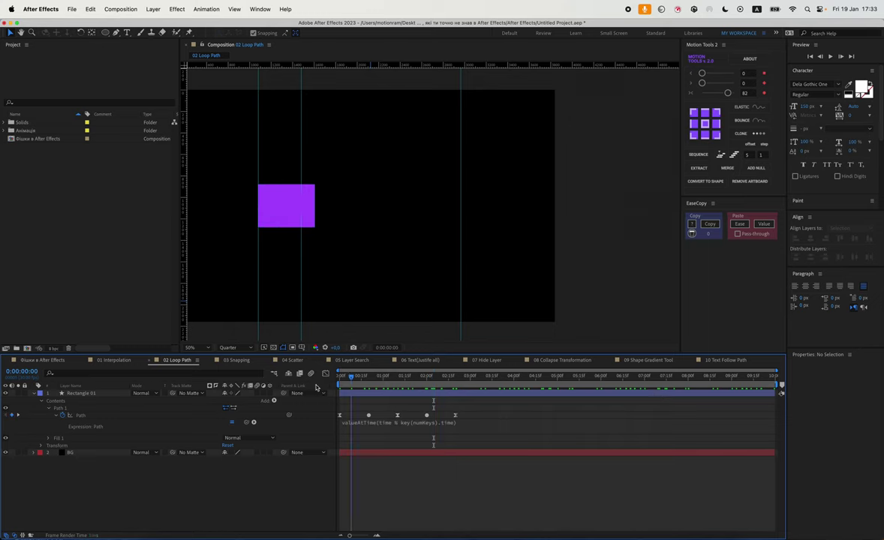
{"action": "key", "text": "space"}
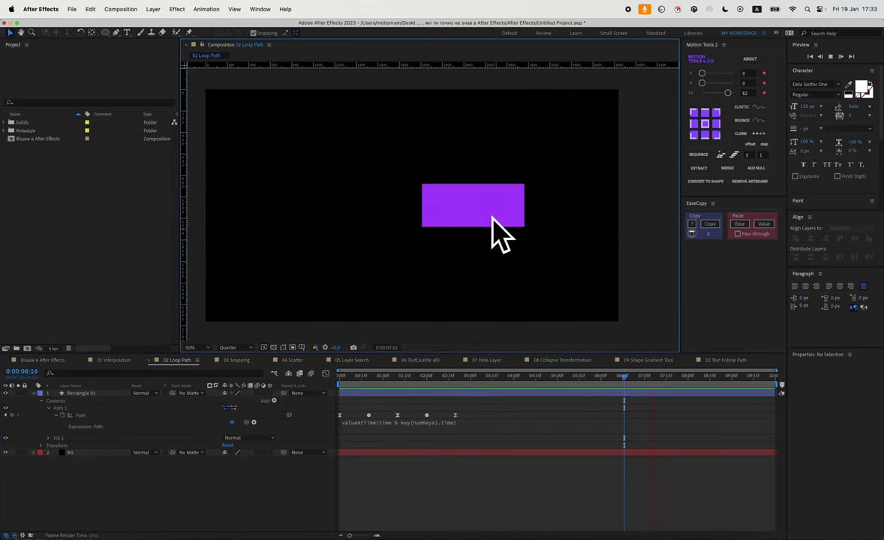
{"action": "left_click", "coordinate": [236, 360]}
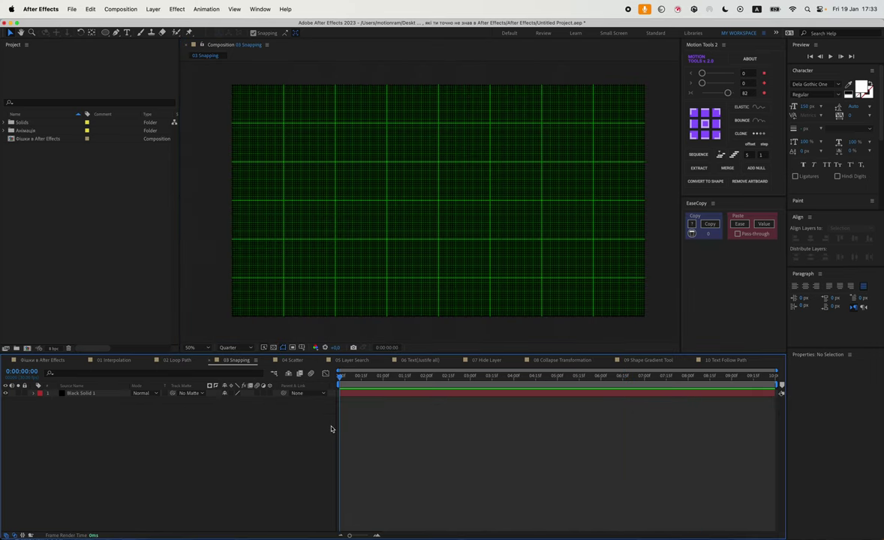
{"action": "left_click", "coordinate": [261, 9]}
{"action": "mouse_move", "coordinate": [233, 9]}
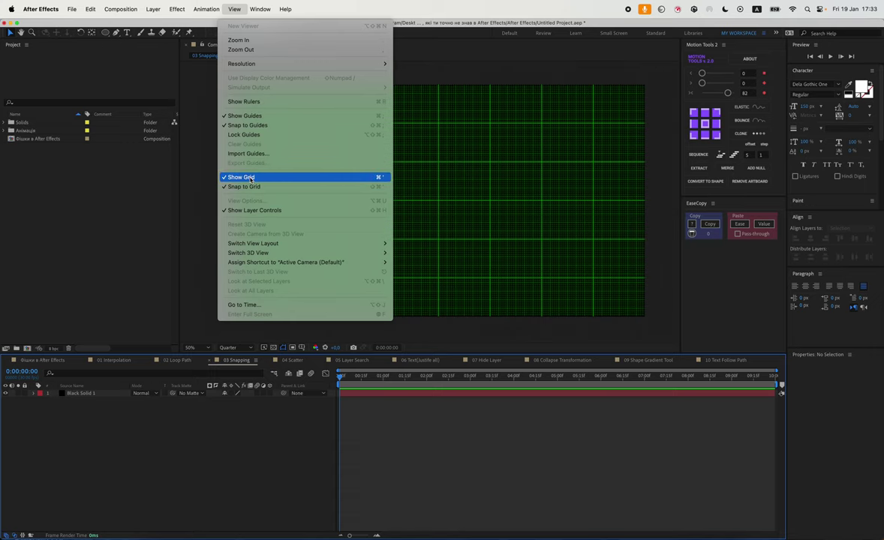
{"action": "left_click", "coordinate": [251, 179]}
{"action": "left_click", "coordinate": [234, 9]}
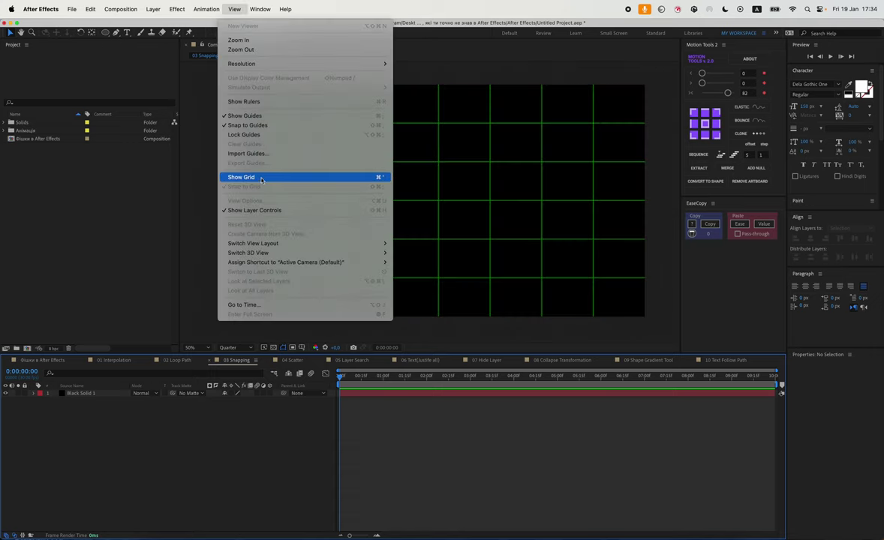
{"action": "left_click", "coordinate": [285, 177]}
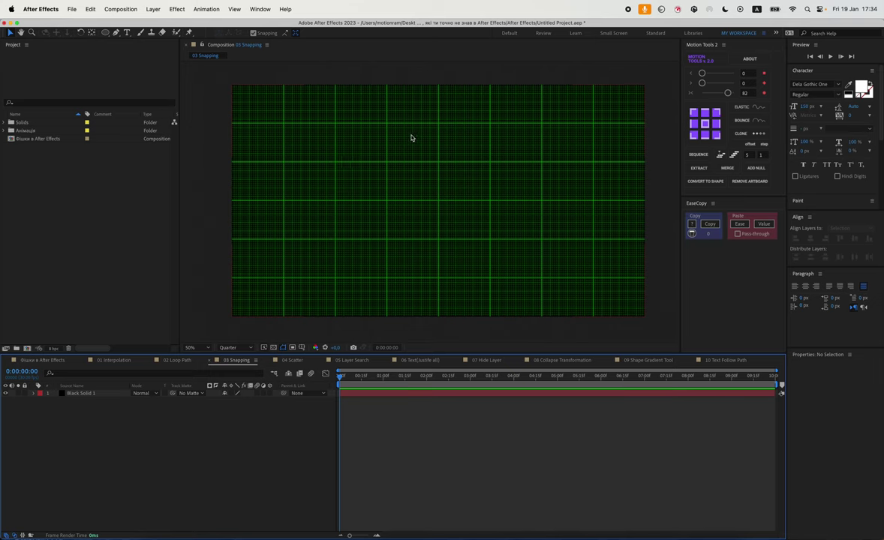
Step: Draw a seven-corner closed polygon over the grid with the Pen tool
{"action": "left_click", "coordinate": [117, 32]}
{"action": "left_click", "coordinate": [346, 175]}
{"action": "left_click", "coordinate": [354, 144]}
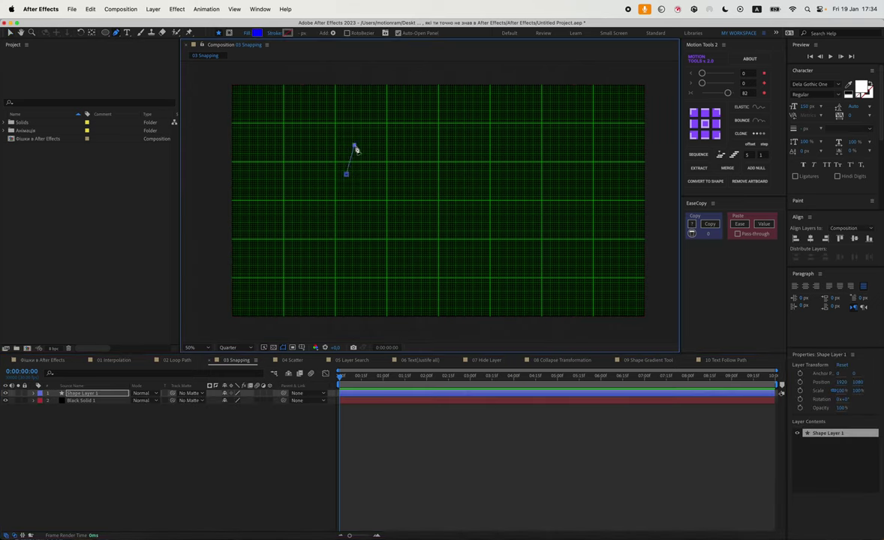
{"action": "left_click", "coordinate": [426, 145]}
{"action": "left_click", "coordinate": [473, 155]}
{"action": "left_click", "coordinate": [505, 197]}
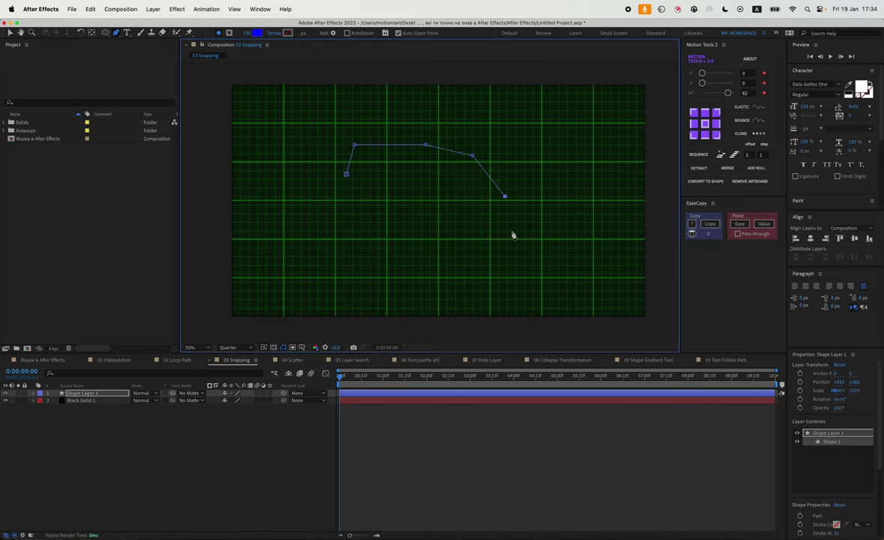
{"action": "left_click", "coordinate": [512, 230]}
{"action": "left_click", "coordinate": [391, 231]}
{"action": "left_click", "coordinate": [346, 175]}
Step: Give the polygon a solid 35 px white stroke and no fill
{"action": "left_click", "coordinate": [275, 35]}
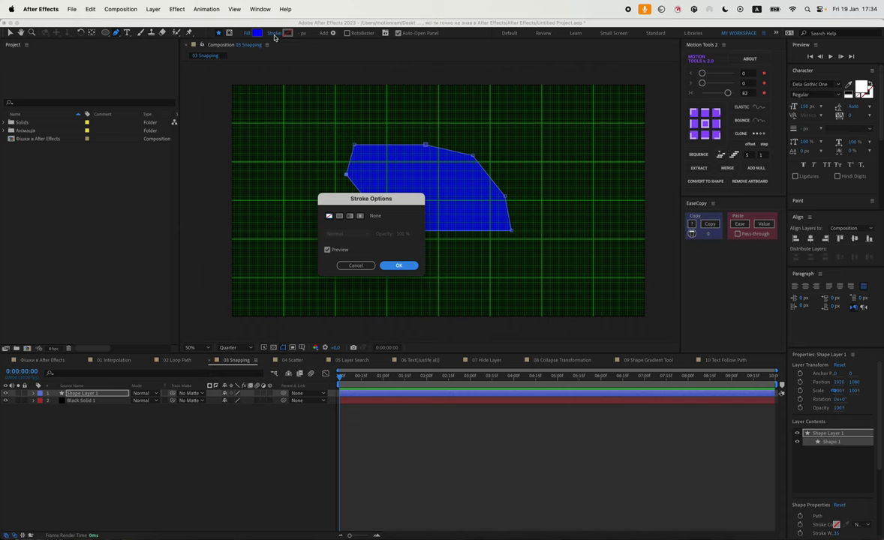
{"action": "left_click", "coordinate": [339, 215]}
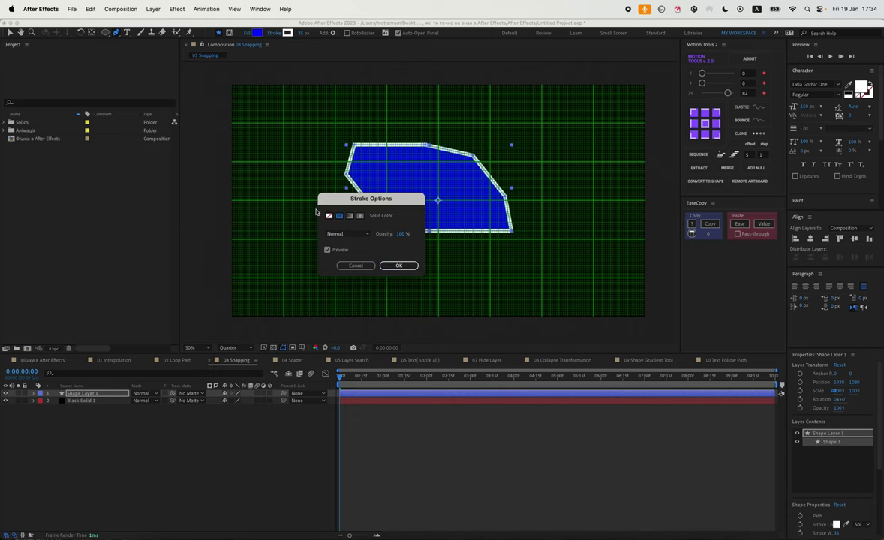
{"action": "left_click", "coordinate": [399, 266]}
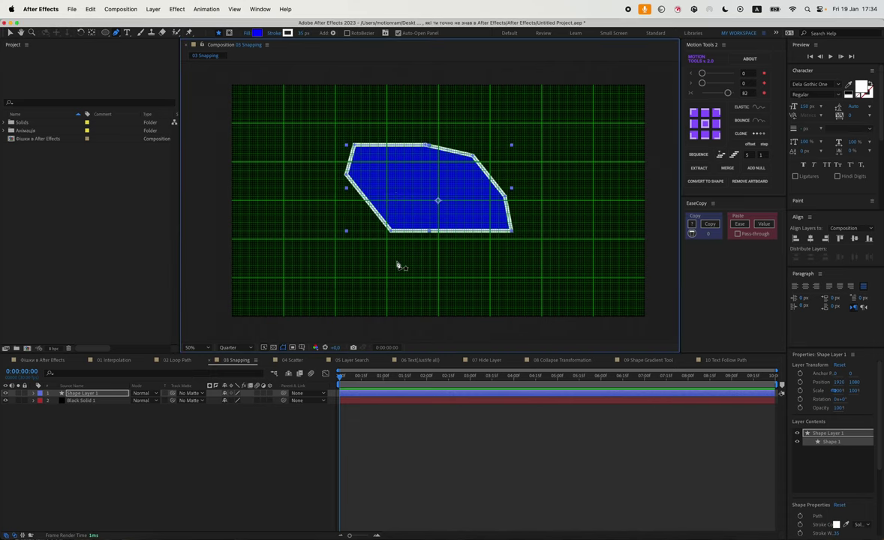
{"action": "left_click", "coordinate": [245, 35]}
{"action": "left_click", "coordinate": [329, 216]}
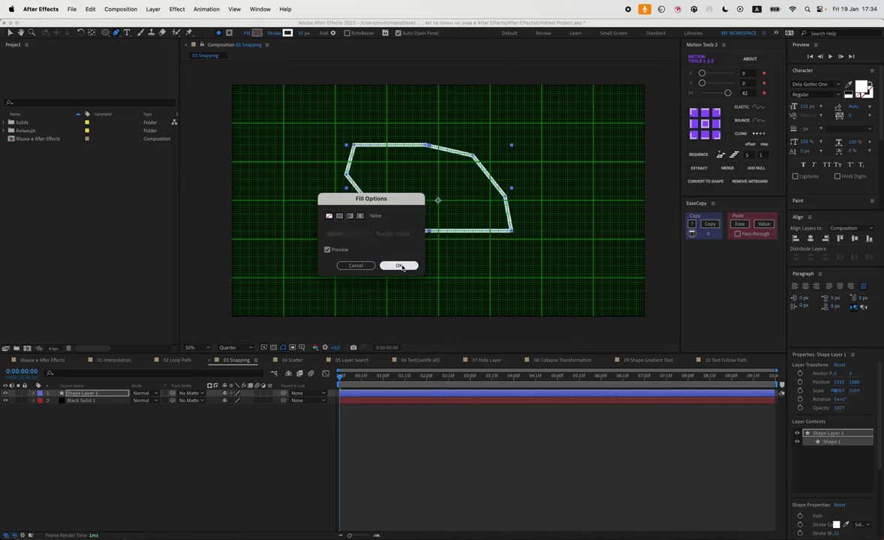
{"action": "left_click", "coordinate": [398, 266]}
{"action": "left_click", "coordinate": [233, 9]}
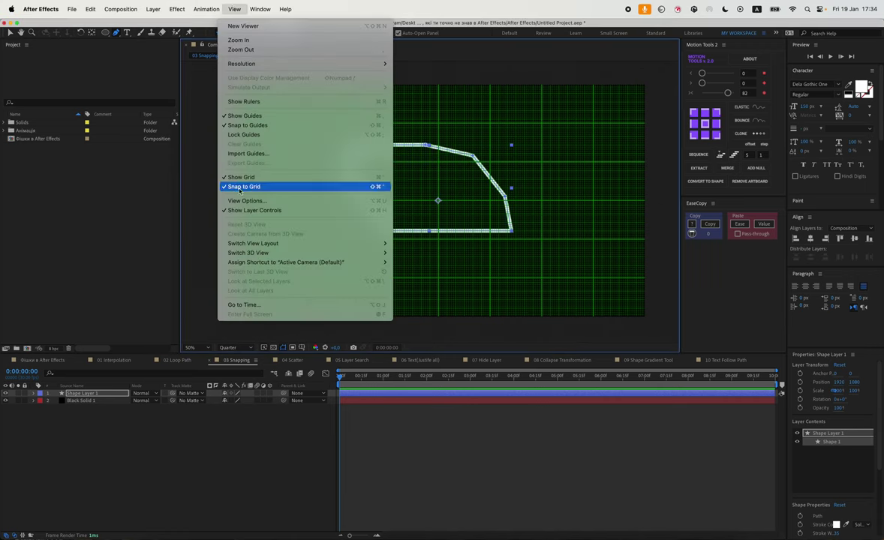
Step: With Snap to Grid on, drag the six corners onto grid lines so the edges run straight
{"action": "left_click", "coordinate": [515, 430]}
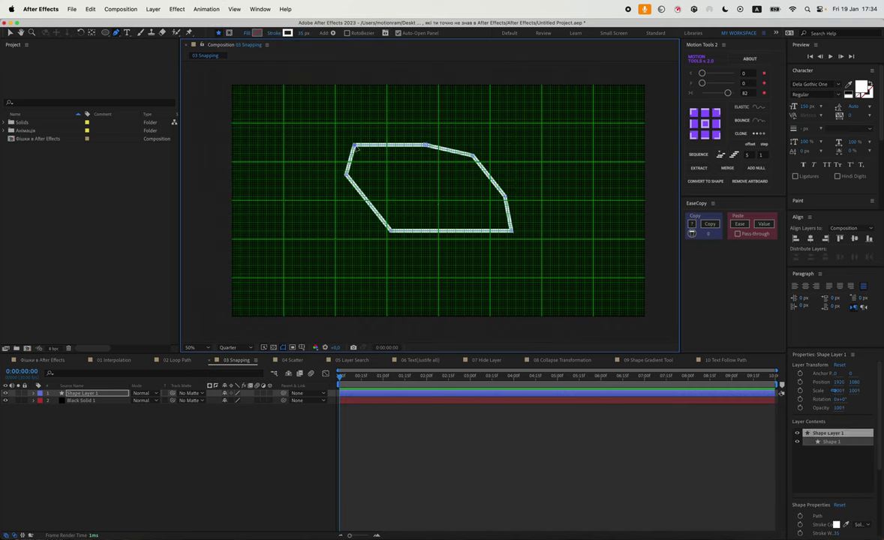
{"action": "left_click_drag", "start_coordinate": [358, 148], "coordinate": [337, 127]}
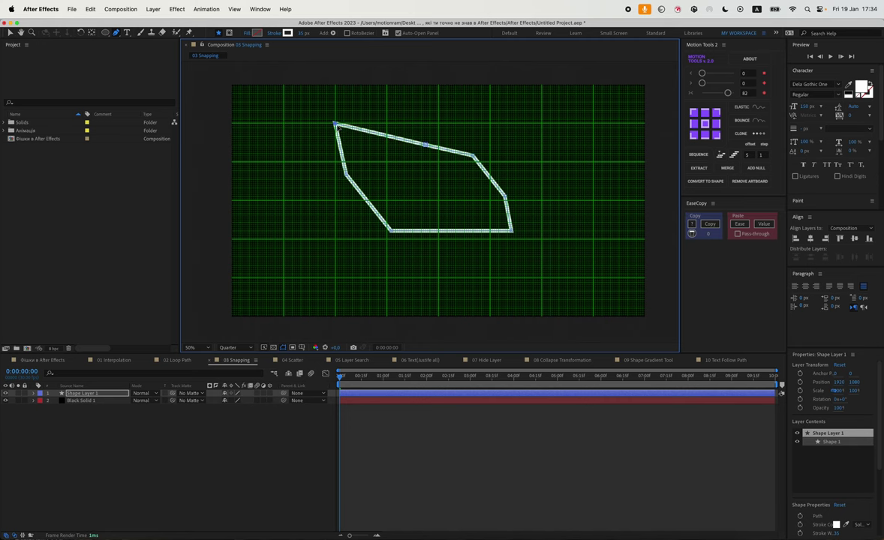
{"action": "left_click_drag", "start_coordinate": [426, 145], "coordinate": [438, 122]}
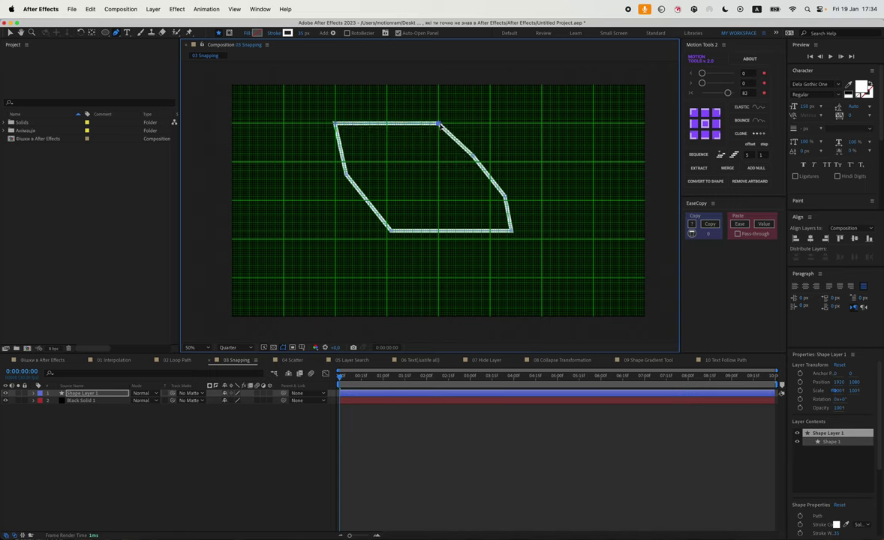
{"action": "mouse_move", "coordinate": [496, 182]}
{"action": "left_mouse_down"}
{"action": "mouse_move", "coordinate": [475, 157]}
{"action": "mouse_move", "coordinate": [439, 161]}
{"action": "left_mouse_up"}
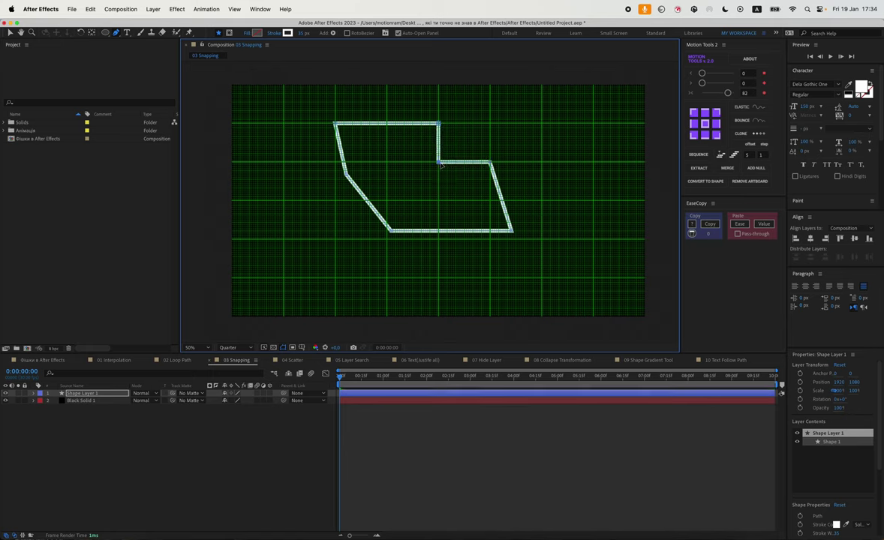
{"action": "left_click_drag", "start_coordinate": [515, 234], "coordinate": [492, 242]}
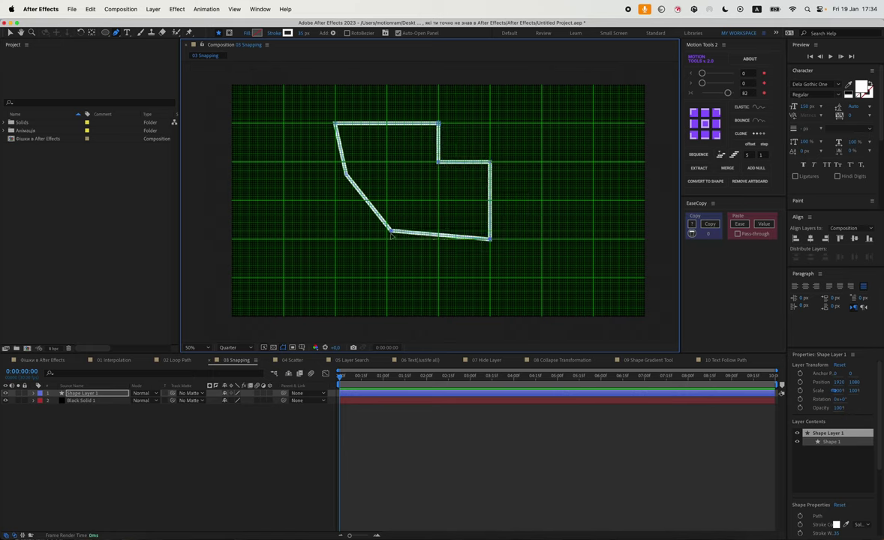
{"action": "left_click_drag", "start_coordinate": [390, 230], "coordinate": [387, 239]}
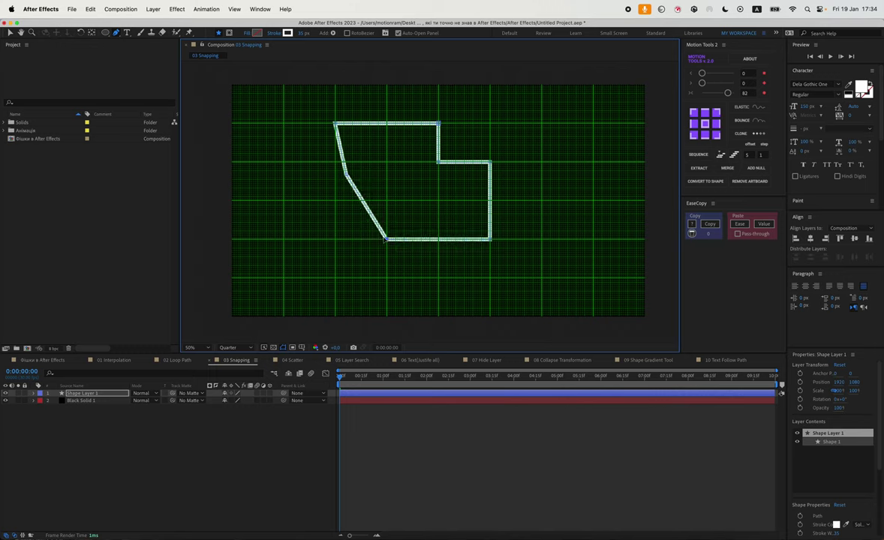
{"action": "left_click_drag", "start_coordinate": [346, 176], "coordinate": [336, 200]}
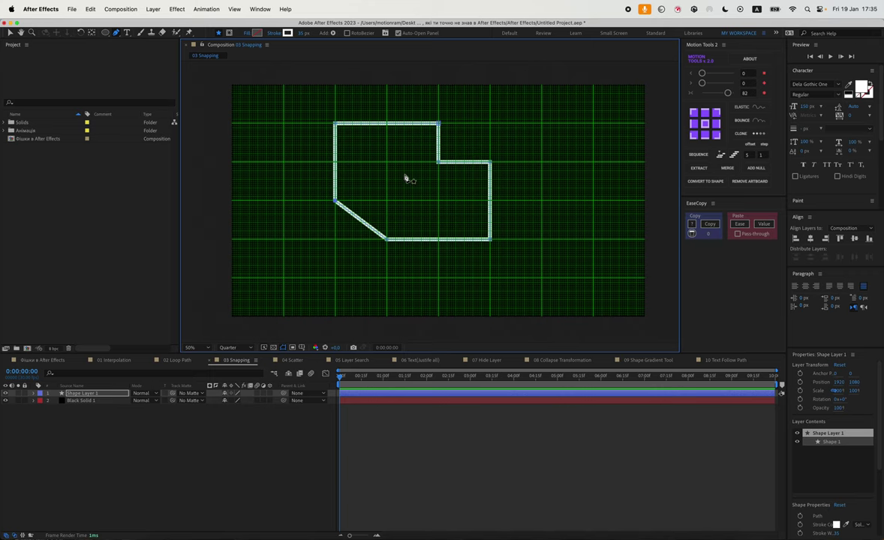
Step: Deselect Shape Layer 1 and open the 04 Scatter composition
{"action": "scroll", "coordinate": [405, 179], "scroll_direction": "up", "scroll_amount": 2}
{"action": "left_click_drag", "start_coordinate": [405, 179], "coordinate": [466, 259]}
{"action": "scroll", "coordinate": [465, 260], "scroll_direction": "down", "scroll_amount": 2}
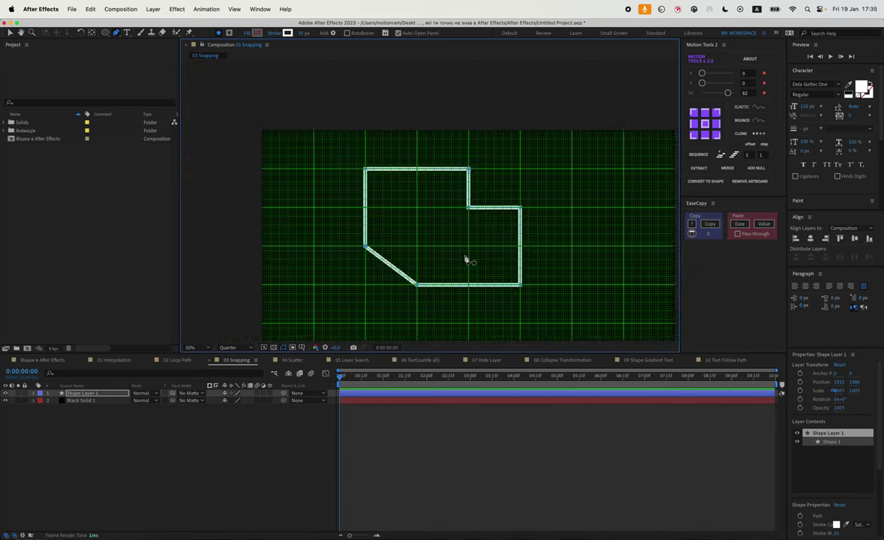
{"action": "key", "text": "F2"}
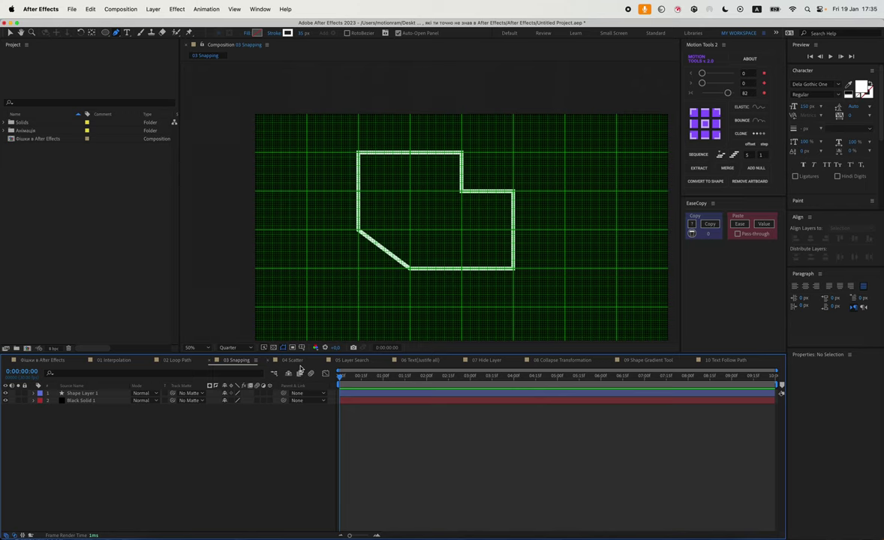
{"action": "left_click", "coordinate": [299, 363]}
Step: Deselect the Ellipse layer and return to the Selection tool
{"action": "left_click", "coordinate": [411, 429]}
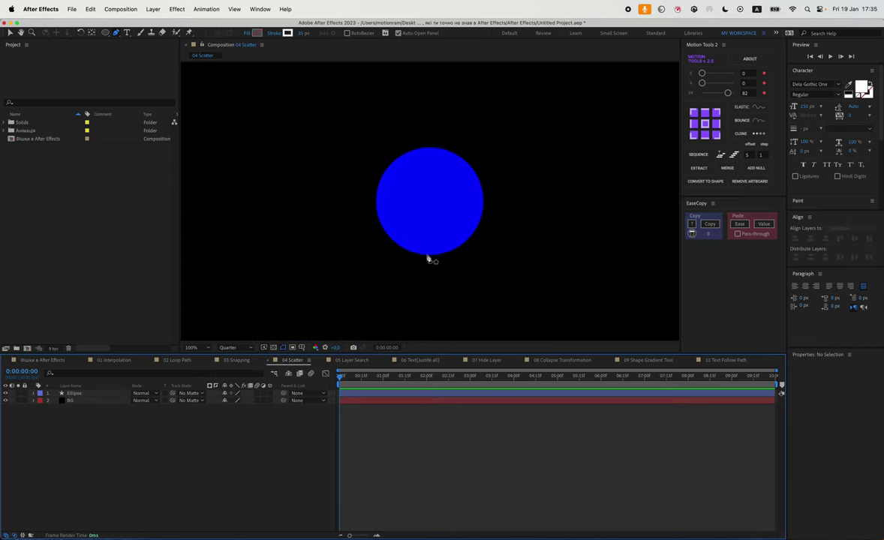
{"action": "key", "text": "v"}
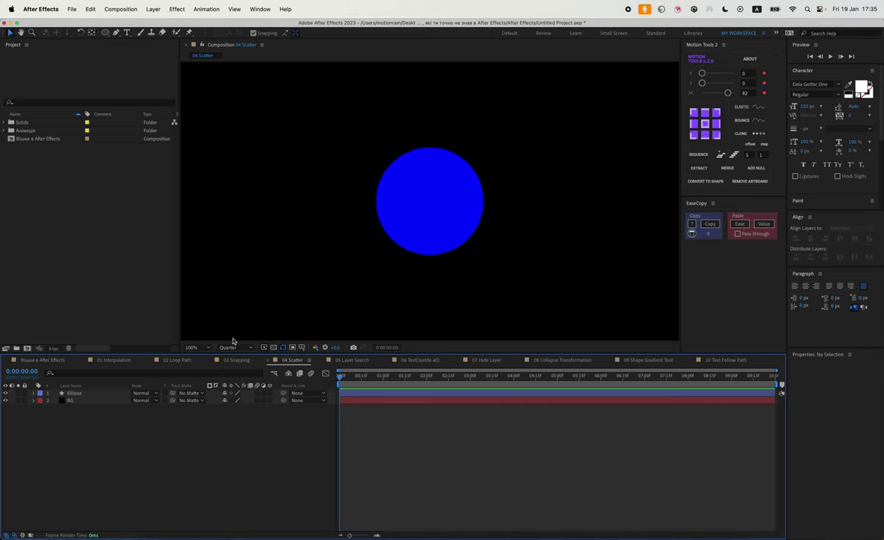
{"action": "scroll", "coordinate": [462, 230], "scroll_direction": "down", "scroll_amount": 2}
{"action": "scroll", "coordinate": [455, 231], "scroll_direction": "up", "scroll_amount": 2}
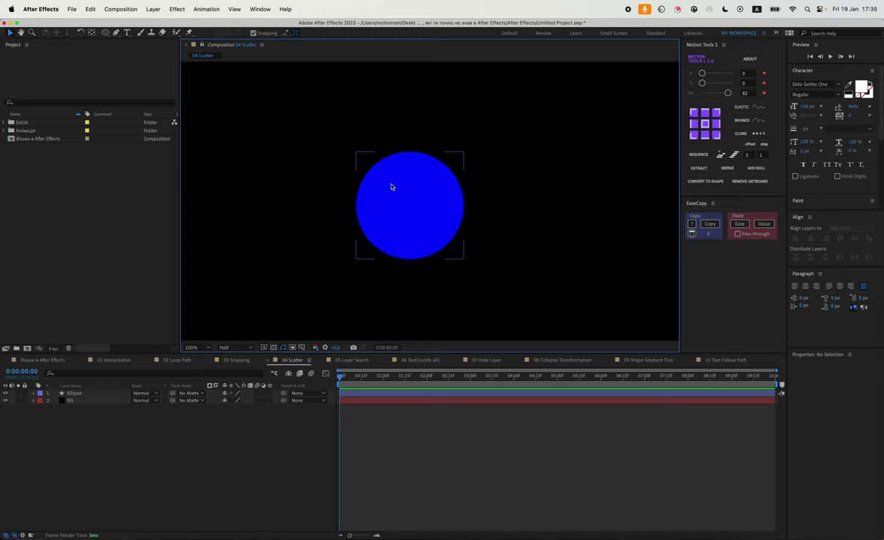
{"action": "left_click", "coordinate": [336, 148]}
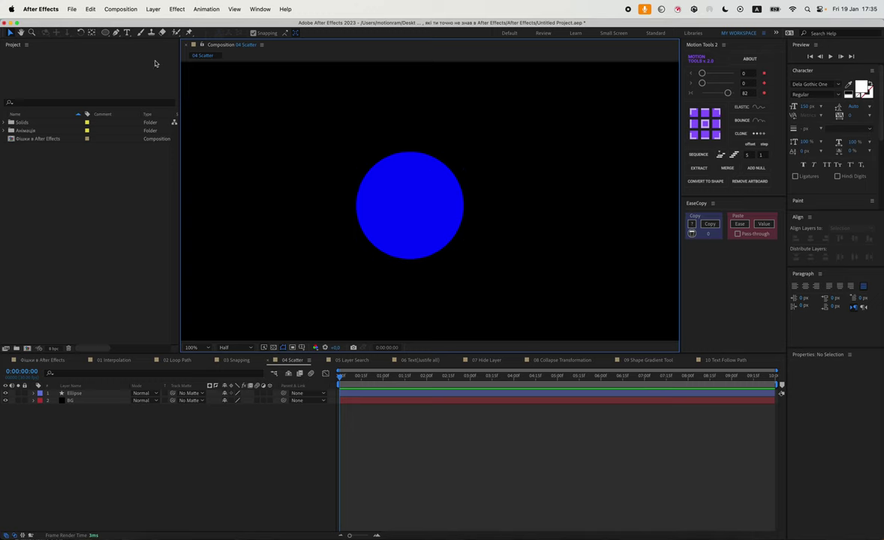
Step: Draw a closed Pen polygon that partly overlaps the blue circle
{"action": "left_click", "coordinate": [116, 33]}
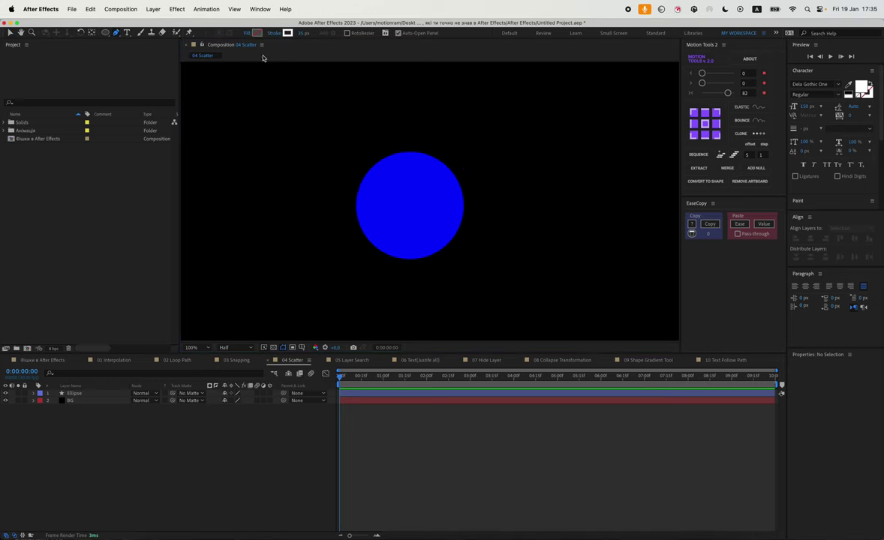
{"action": "left_click", "coordinate": [427, 123]}
{"action": "left_click", "coordinate": [295, 126]}
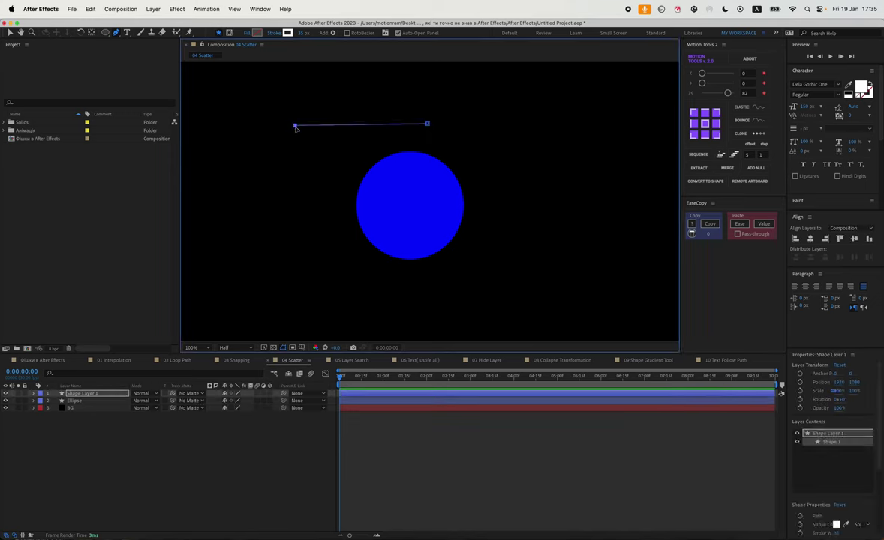
{"action": "left_click", "coordinate": [277, 188]}
{"action": "left_click", "coordinate": [274, 256]}
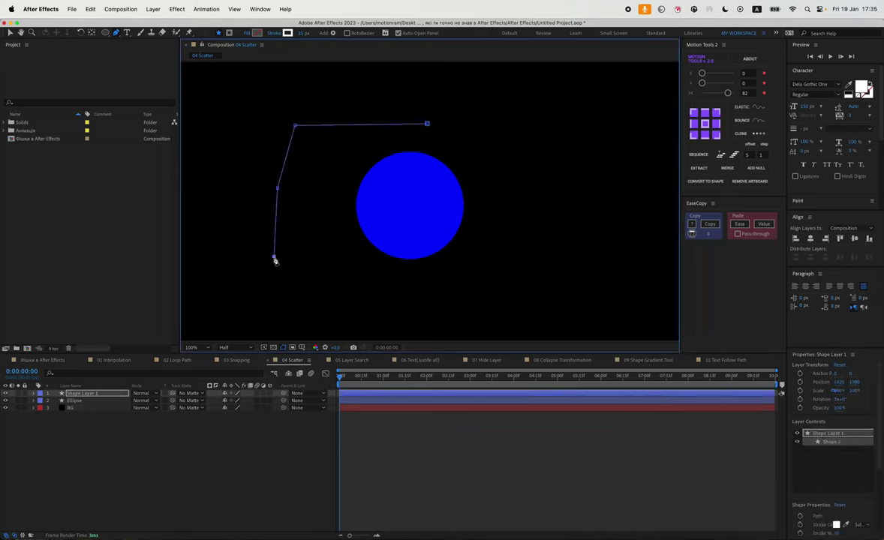
{"action": "left_click", "coordinate": [347, 255]}
{"action": "left_click_drag", "start_coordinate": [348, 254], "coordinate": [358, 255]}
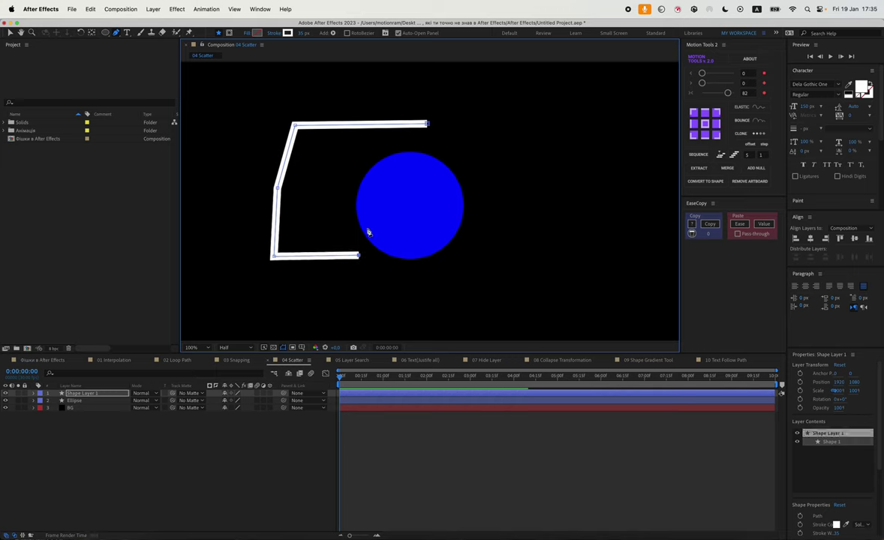
{"action": "left_click", "coordinate": [367, 200]}
{"action": "left_click", "coordinate": [405, 171]}
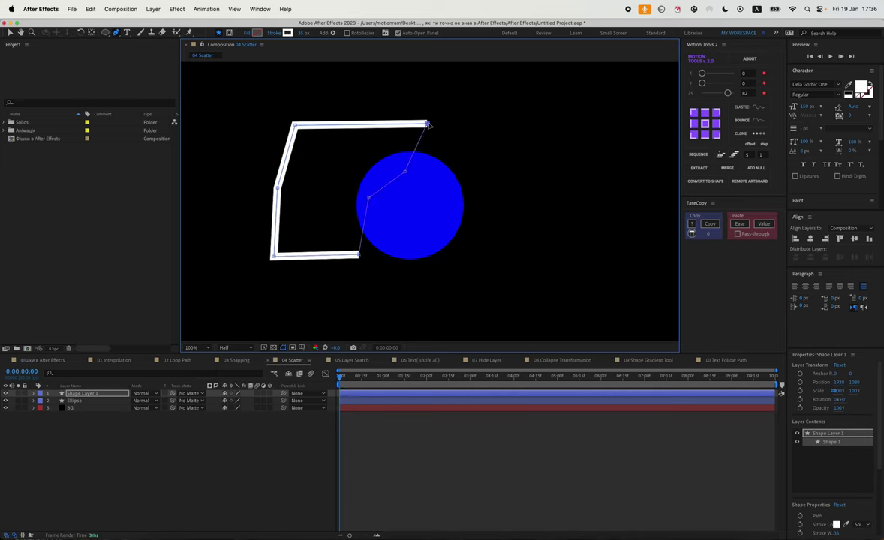
{"action": "left_click", "coordinate": [428, 124]}
Step: Set the polygon's fill to white and its stroke to None
{"action": "left_click", "coordinate": [256, 33]}
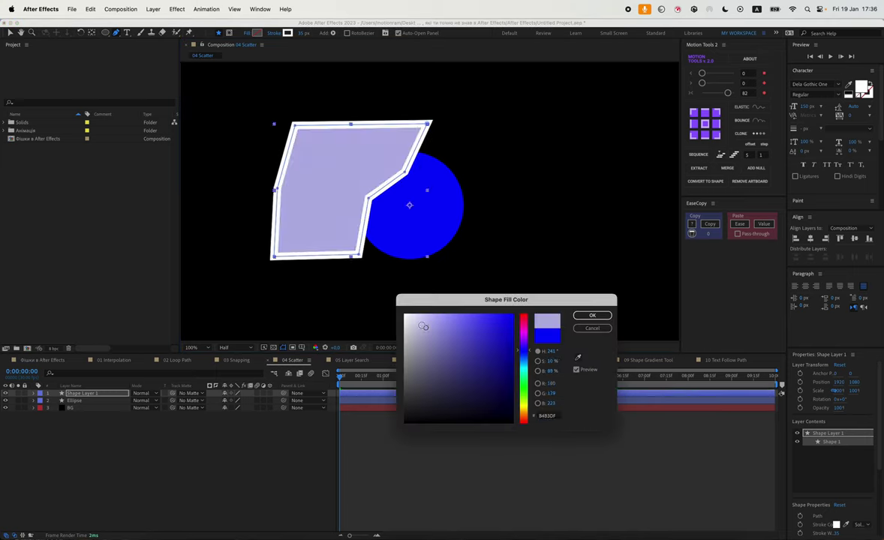
{"action": "left_click", "coordinate": [419, 326]}
{"action": "left_click_drag", "start_coordinate": [419, 326], "coordinate": [358, 285]}
{"action": "left_click", "coordinate": [592, 315]}
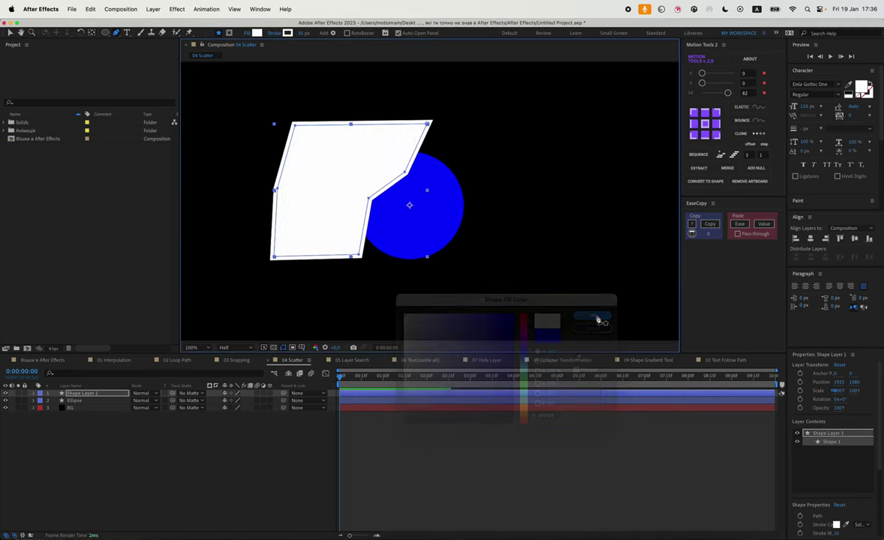
{"action": "left_click", "coordinate": [274, 33]}
{"action": "left_click", "coordinate": [329, 217]}
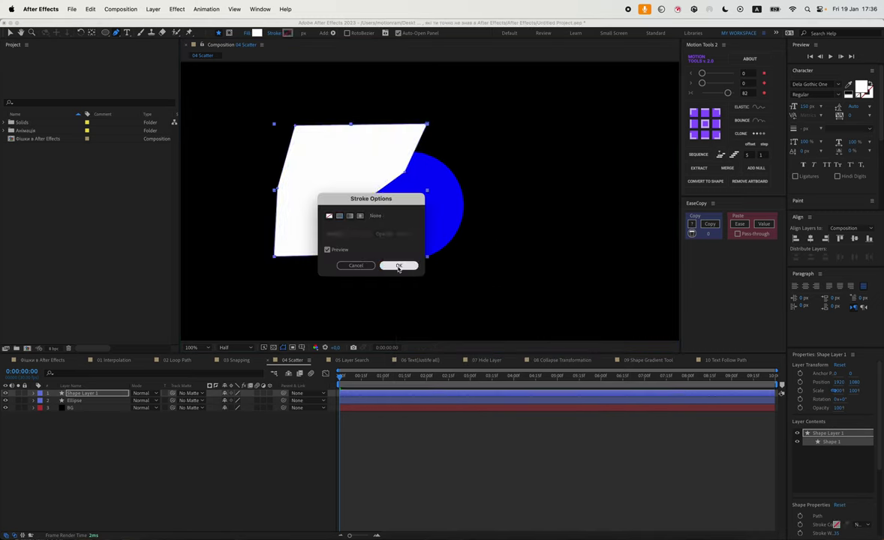
{"action": "left_click", "coordinate": [399, 266]}
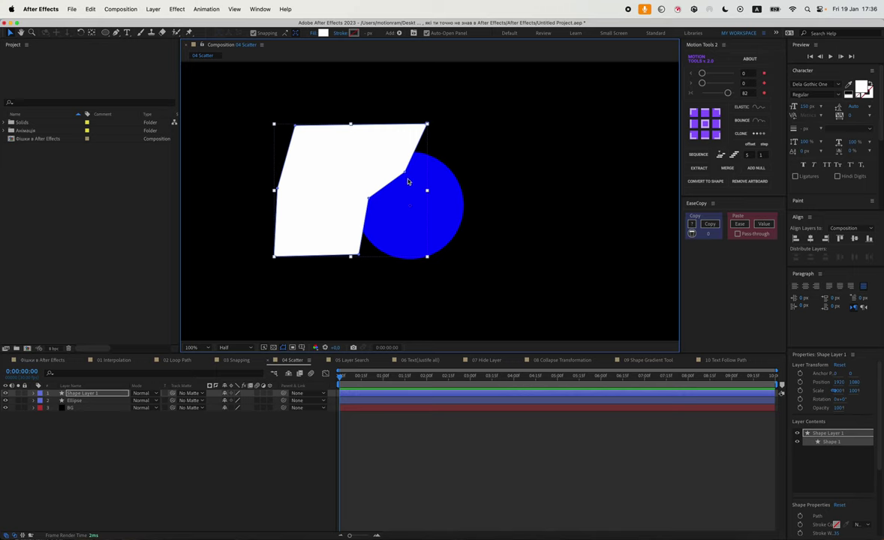
Step: Select all the white shape's vertices and convert them into smooth points
{"action": "left_click_drag", "start_coordinate": [456, 111], "coordinate": [219, 294]}
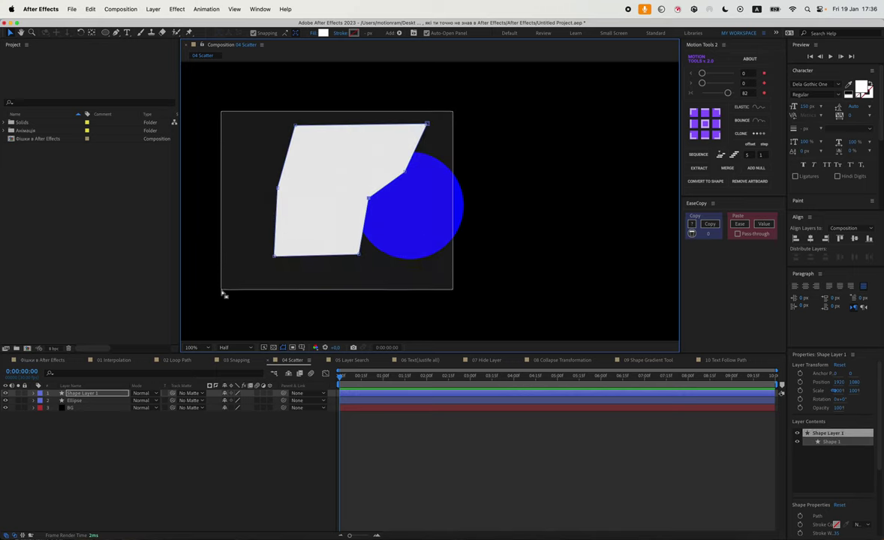
{"action": "left_click_drag", "start_coordinate": [116, 33], "coordinate": [146, 66]}
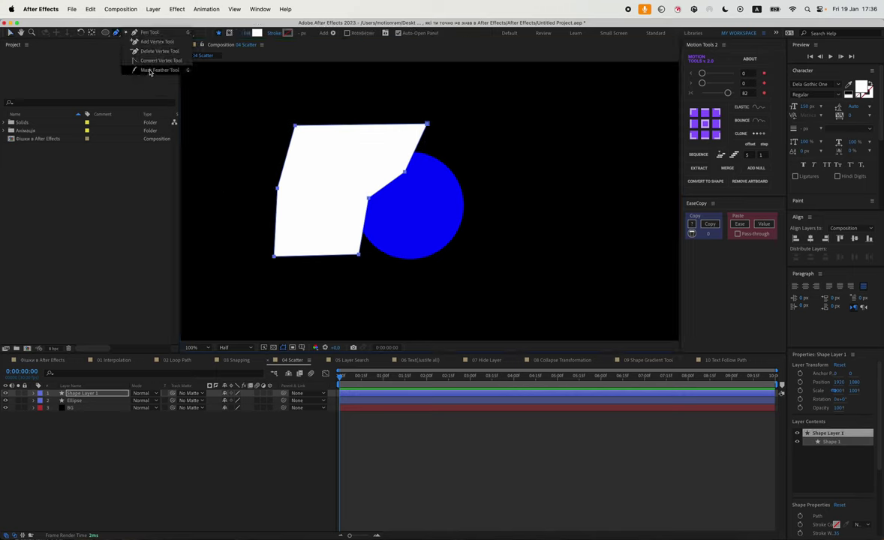
{"action": "left_click", "coordinate": [340, 183]}
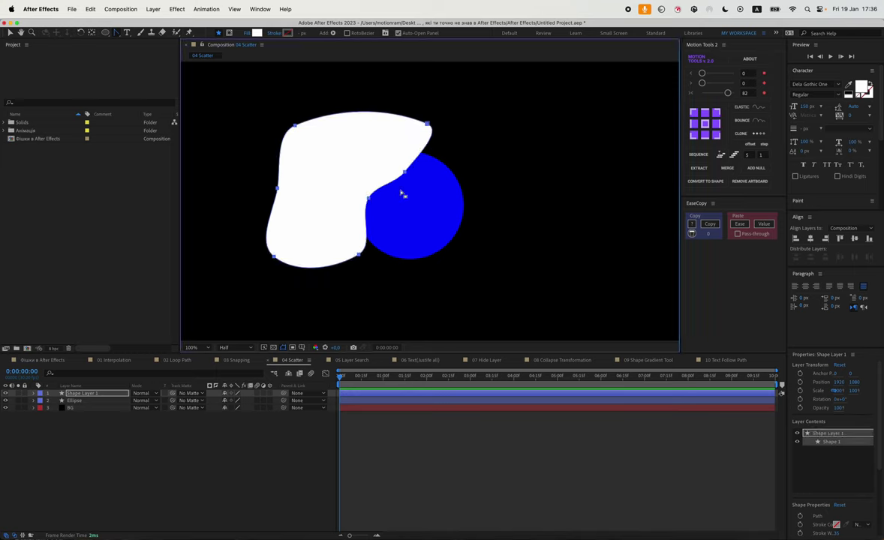
Step: Drag a Bezier handle so the shape's inner edge curves along the blue circle
{"action": "key", "text": "v"}
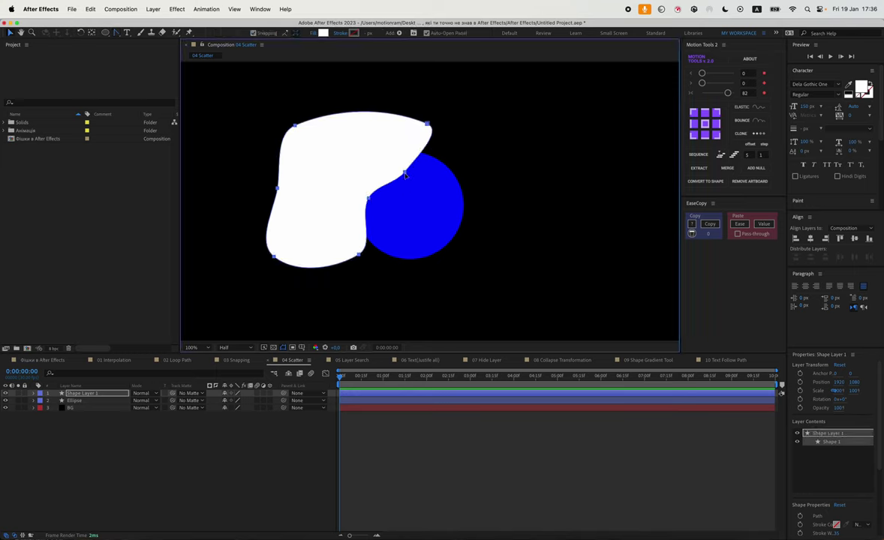
{"action": "mouse_move", "coordinate": [409, 167]}
{"action": "left_mouse_down"}
{"action": "mouse_move", "coordinate": [406, 181]}
{"action": "mouse_move", "coordinate": [422, 167]}
{"action": "left_mouse_up"}
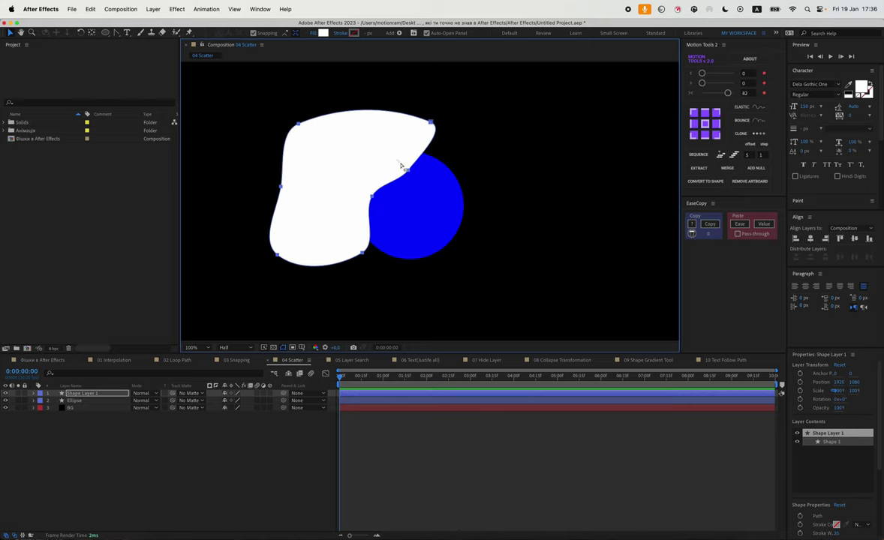
{"action": "left_click_drag", "start_coordinate": [410, 172], "coordinate": [402, 160]}
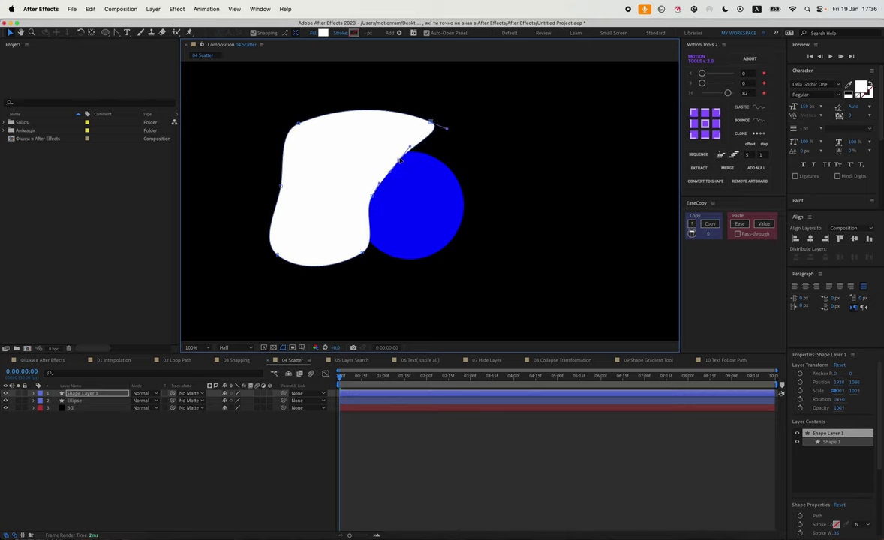
{"action": "mouse_move", "coordinate": [409, 150]}
{"action": "left_mouse_down"}
{"action": "mouse_move", "coordinate": [377, 184]}
{"action": "mouse_move", "coordinate": [376, 247]}
{"action": "left_mouse_up"}
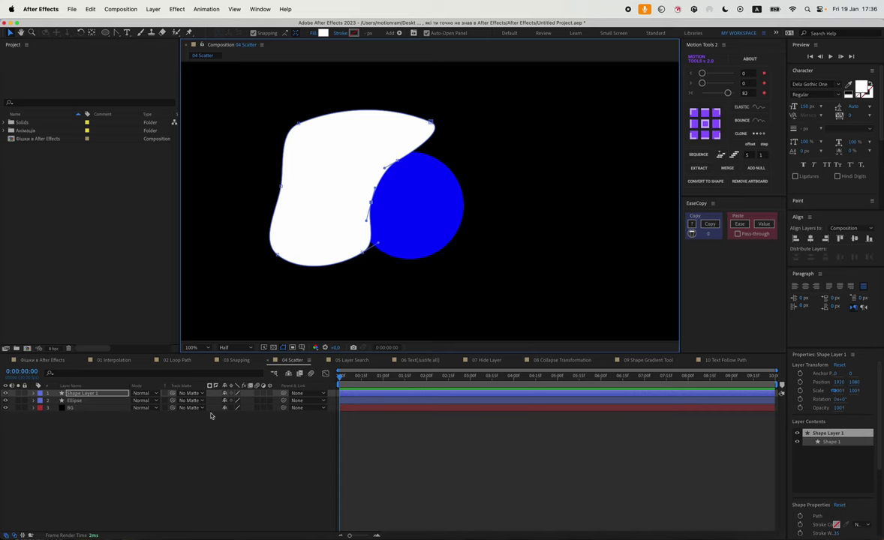
{"action": "left_click", "coordinate": [113, 395]}
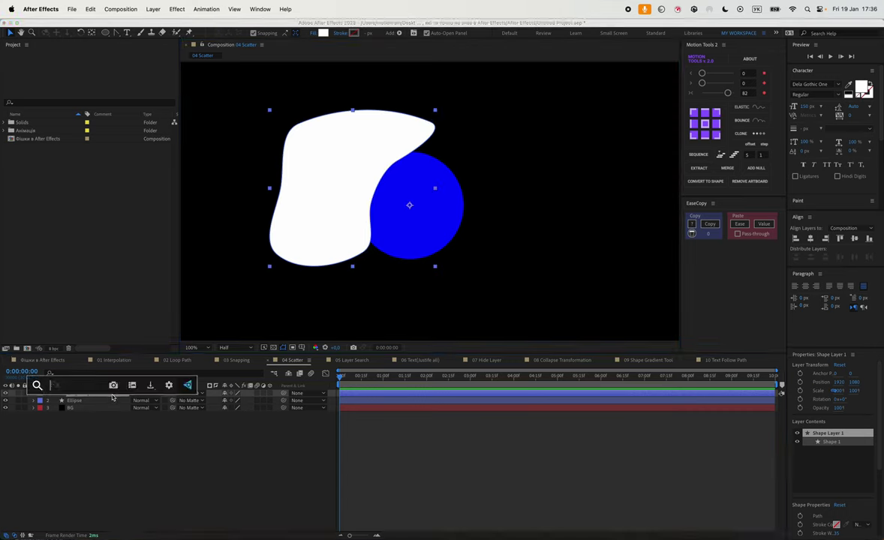
Step: Apply Gaussian Blur to the white shape with Blurriness around 132
{"action": "key", "text": "ctrl+space"}
{"action": "type", "text": "blur"}
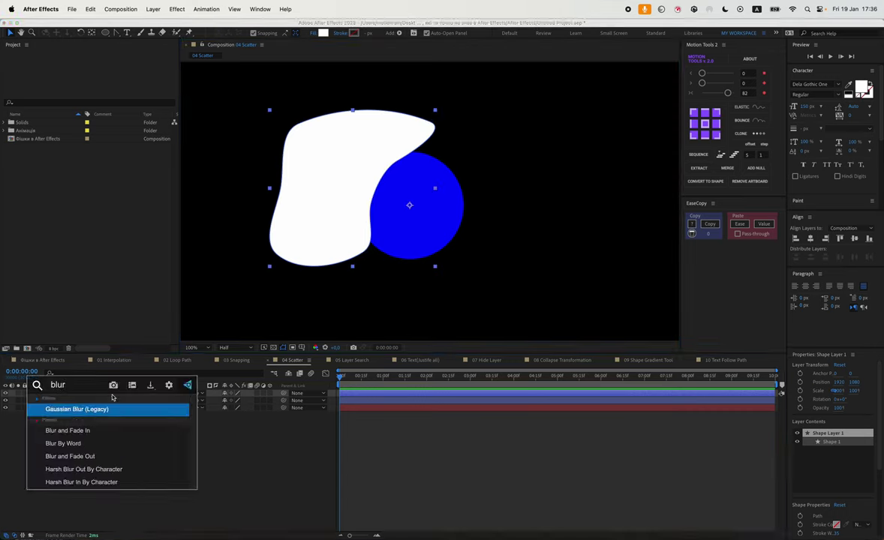
{"action": "key", "text": "Return"}
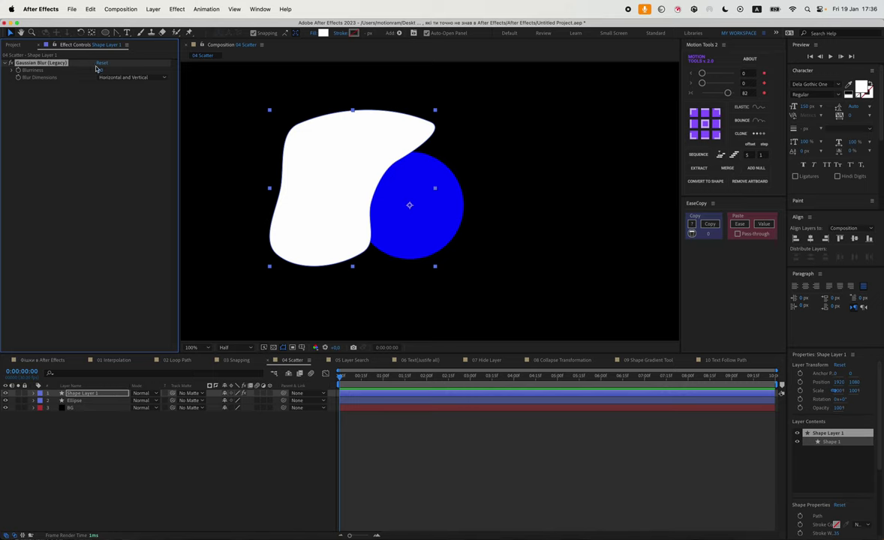
{"action": "left_click_drag", "start_coordinate": [100, 70], "coordinate": [173, 69]}
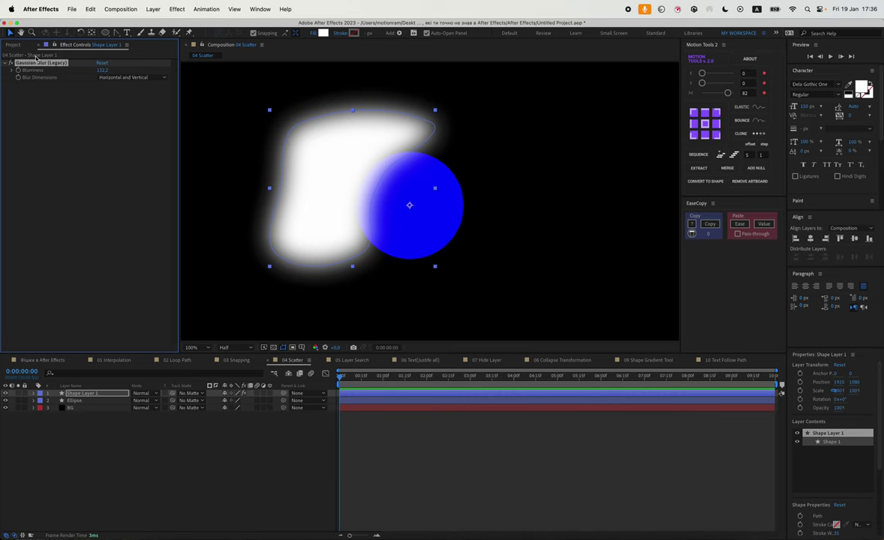
Step: Add a Scatter effect with Scatter Amount raised to about 460
{"action": "key", "text": "ctrl+space"}
{"action": "type", "text": "sca"}
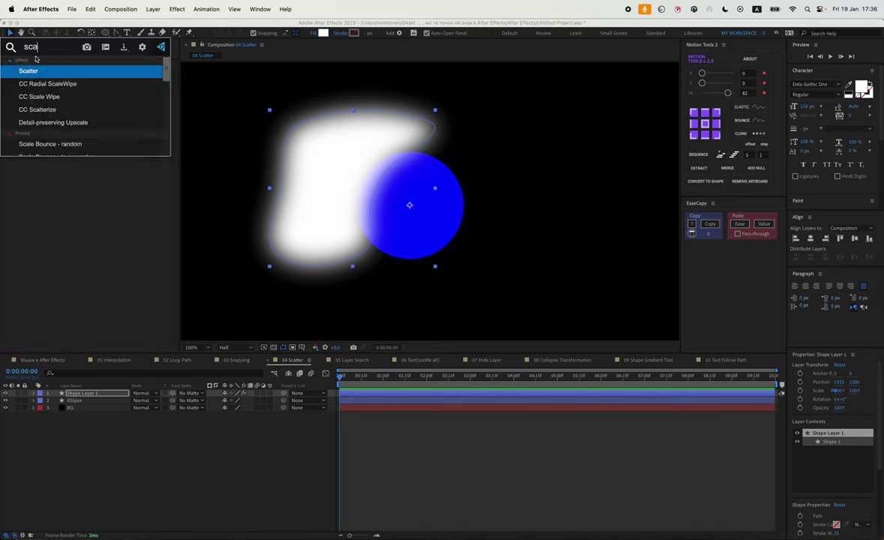
{"action": "key", "text": "Return"}
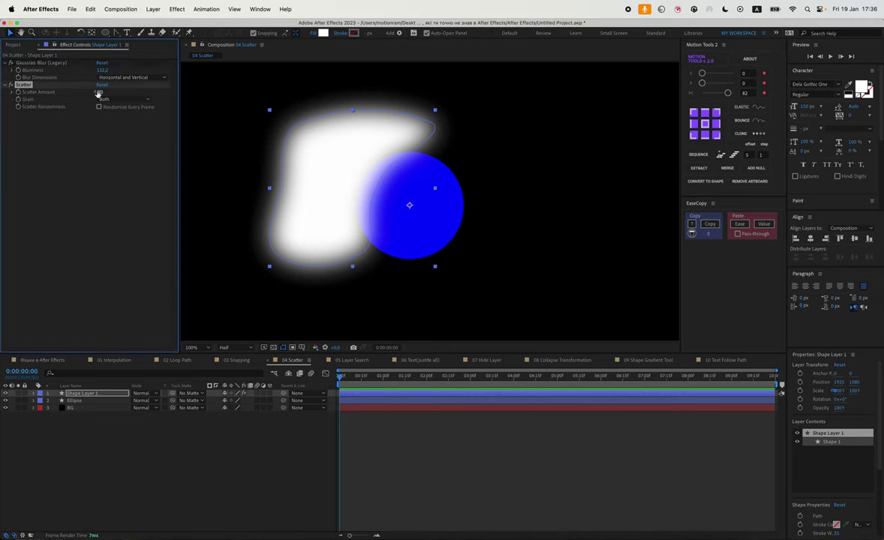
{"action": "mouse_move", "coordinate": [100, 92]}
{"action": "left_mouse_down"}
{"action": "mouse_move", "coordinate": [285, 100]}
{"action": "mouse_move", "coordinate": [283, 110]}
{"action": "left_mouse_up"}
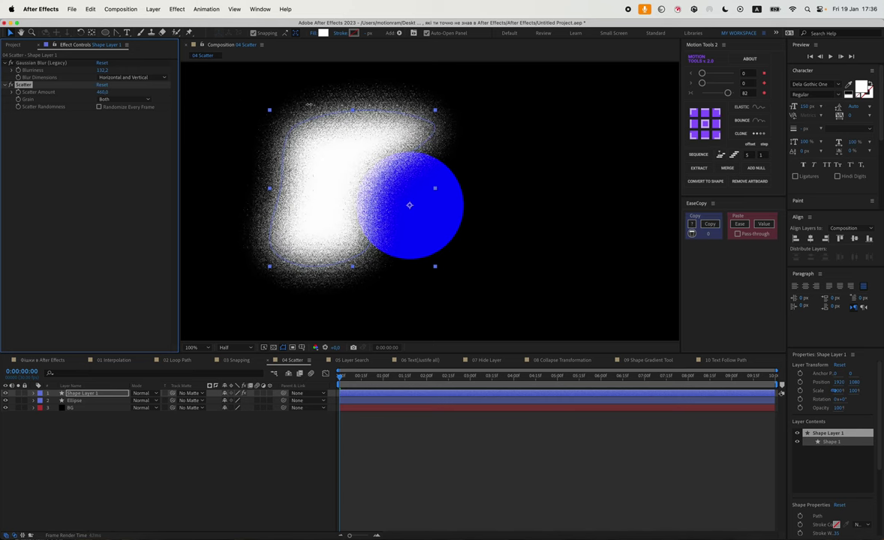
{"action": "left_click", "coordinate": [84, 400]}
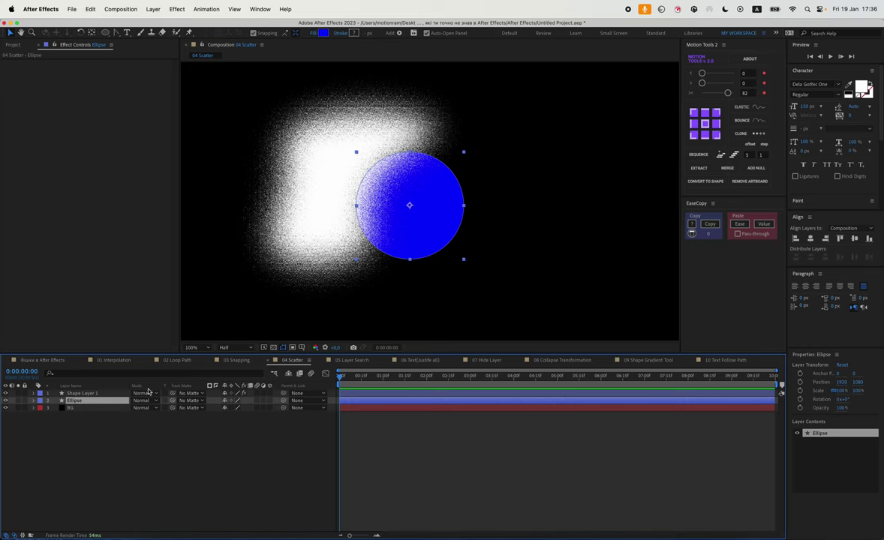
Step: Duplicate the Ellipse and set Ellipse 2 as Shape Layer 1's track matte
{"action": "key", "text": "super+d"}
{"action": "key", "text": "F2"}
{"action": "left_click", "coordinate": [75, 394]}
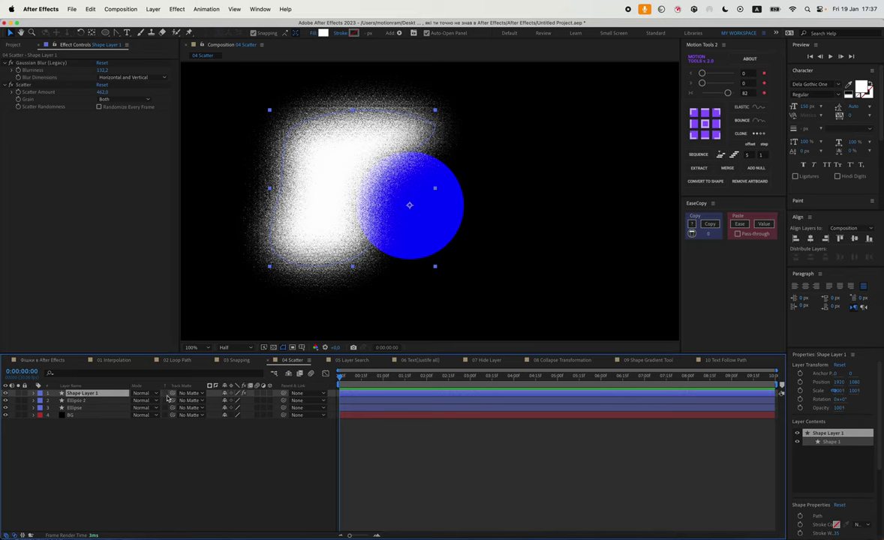
{"action": "left_click_drag", "start_coordinate": [173, 395], "coordinate": [87, 403]}
{"action": "left_click", "coordinate": [294, 458]}
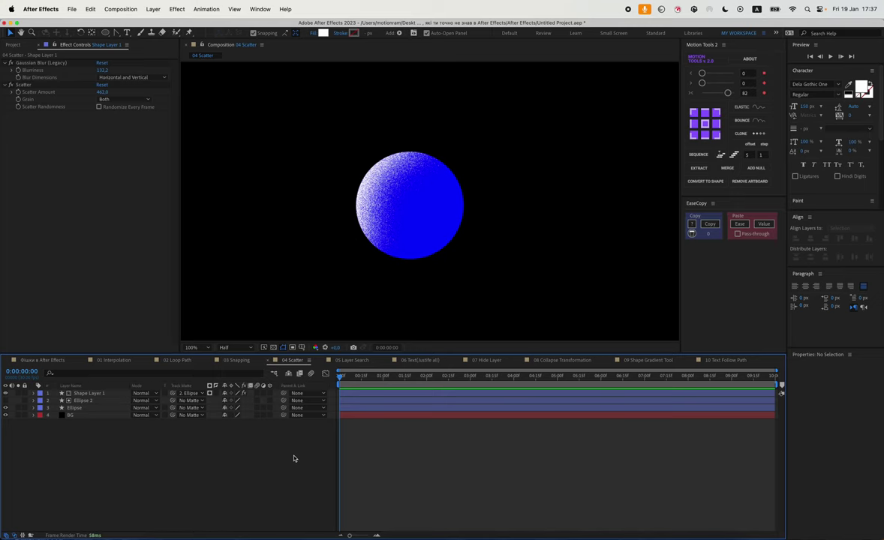
Step: Add Posterize Time at 12 fps to Shape Layer 1, above Scatter
{"action": "left_click", "coordinate": [90, 395]}
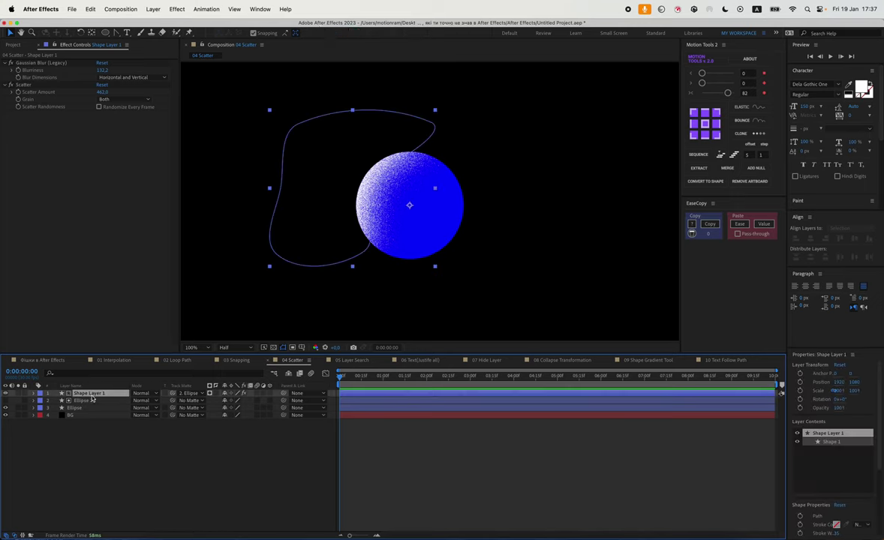
{"action": "key", "text": "ctrl+space"}
{"action": "key", "text": "ctrl+space"}
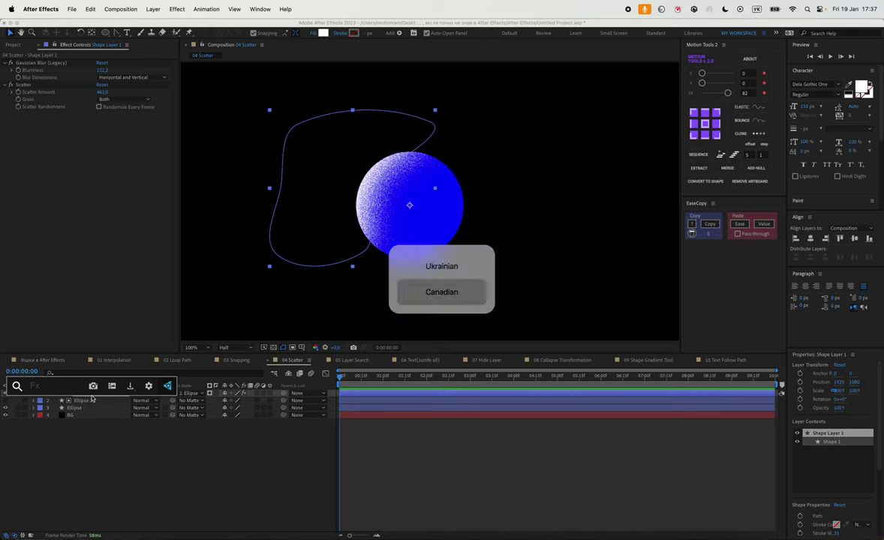
{"action": "type", "text": "pos"}
{"action": "key", "text": "Return"}
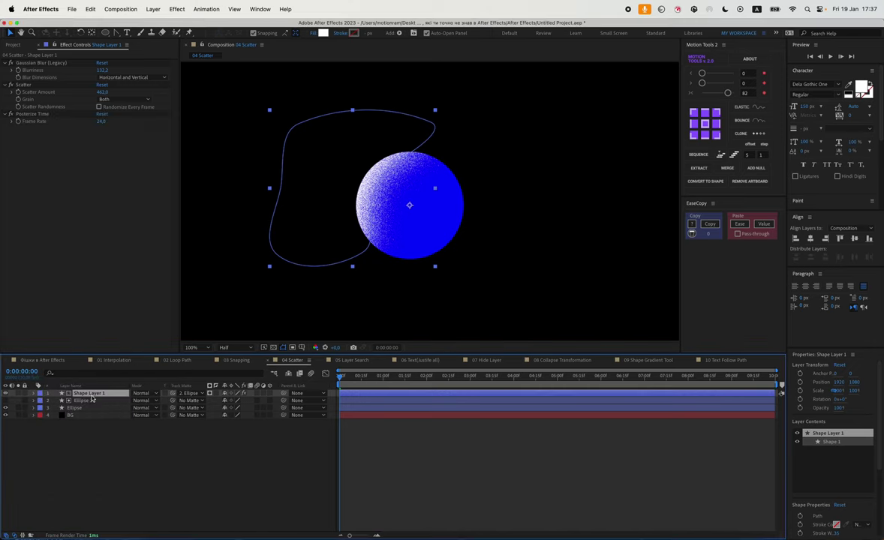
{"action": "left_click", "coordinate": [101, 121]}
{"action": "type", "text": "12"}
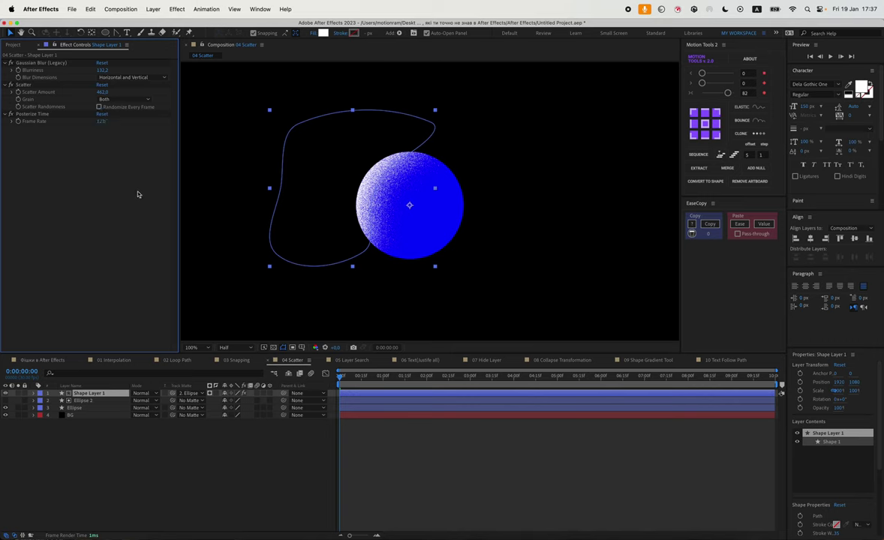
{"action": "left_click_drag", "start_coordinate": [31, 114], "coordinate": [31, 84]}
{"action": "left_click", "coordinate": [98, 123]}
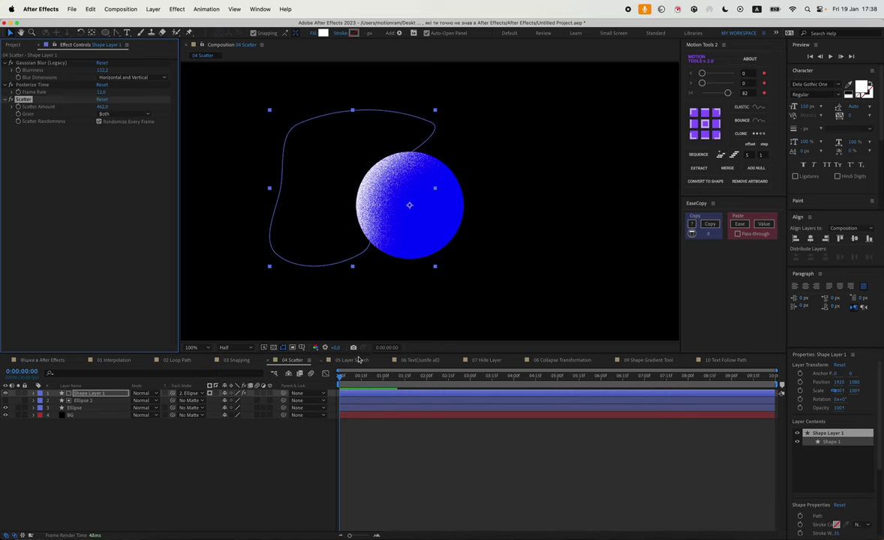
Step: Preview the stepped grain animation, then open the 05 Layer Search composition
{"action": "left_click", "coordinate": [384, 448]}
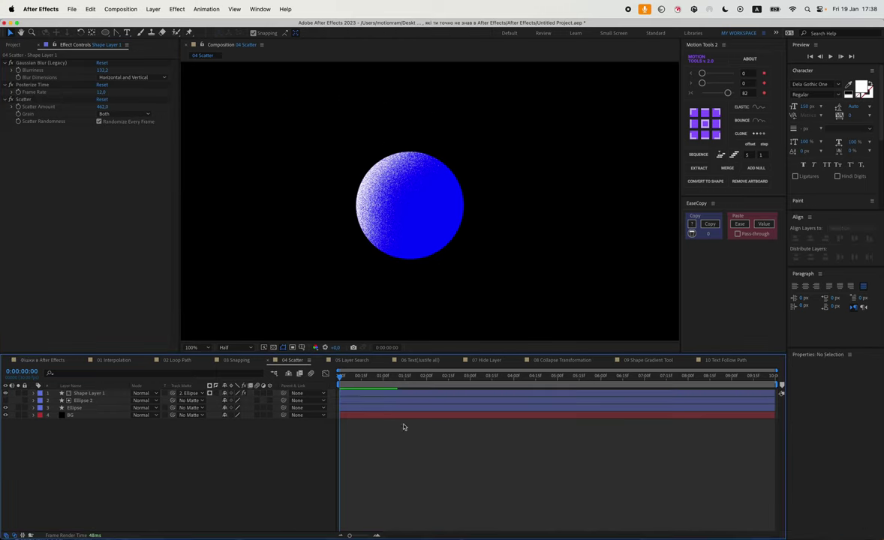
{"action": "key", "text": "space"}
{"action": "key", "text": "comma"}
{"action": "key", "text": "comma"}
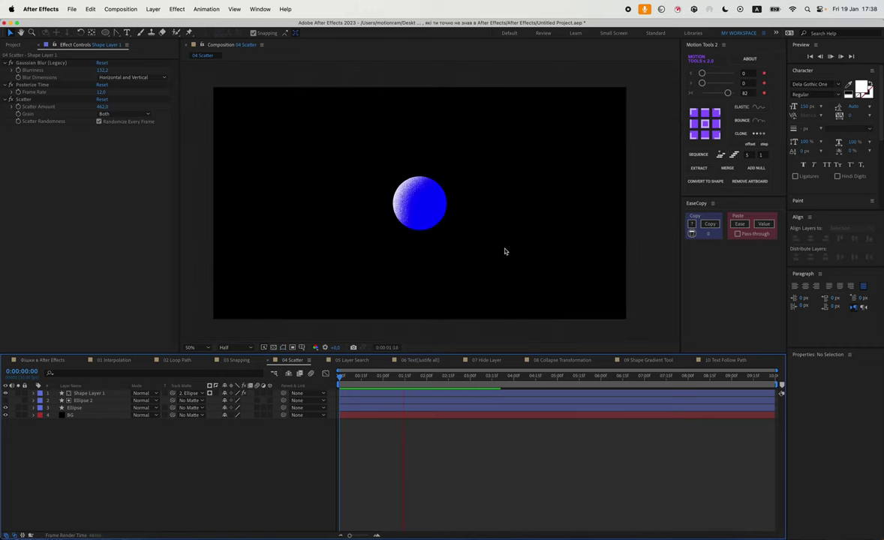
{"action": "left_click", "coordinate": [361, 363]}
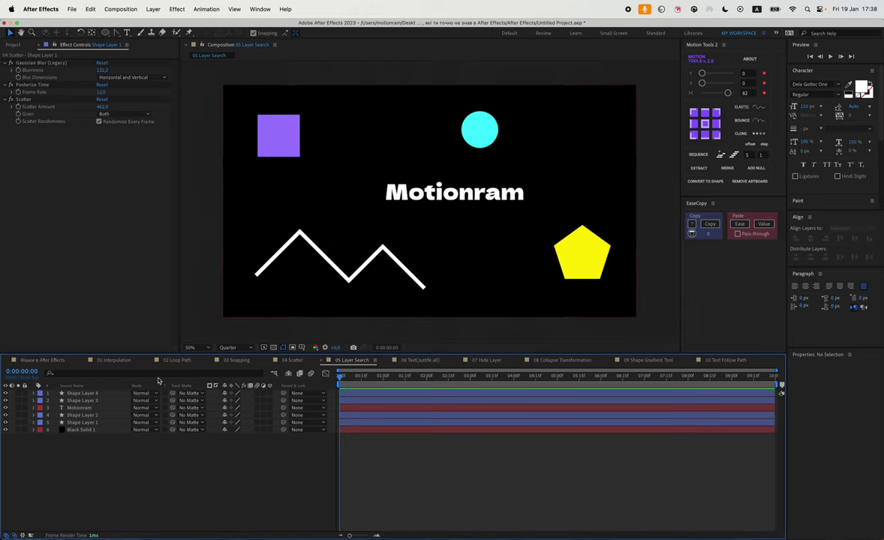
Step: Show all six layers' Position properties, then collapse them again
{"action": "key", "text": "ctrl+Down"}
{"action": "key", "text": "ctrl+Down"}
{"action": "left_click", "coordinate": [115, 455]}
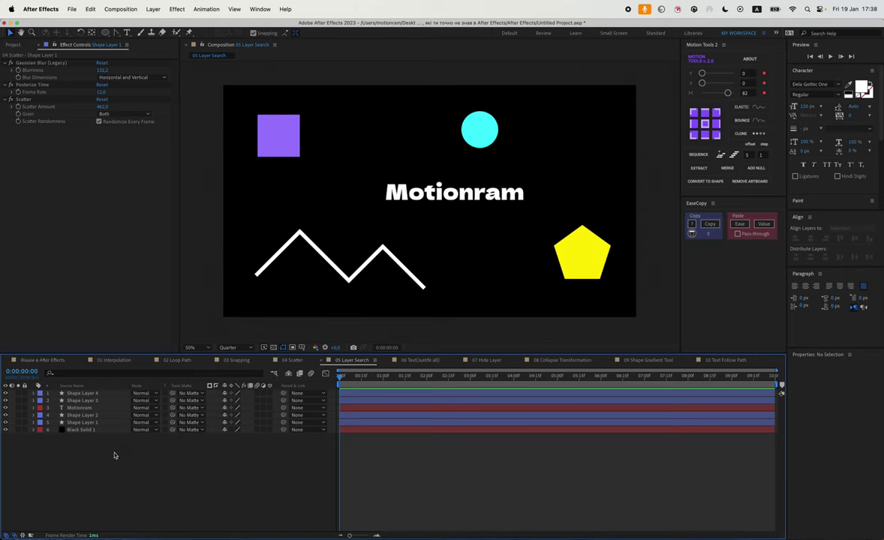
{"action": "left_click", "coordinate": [113, 374]}
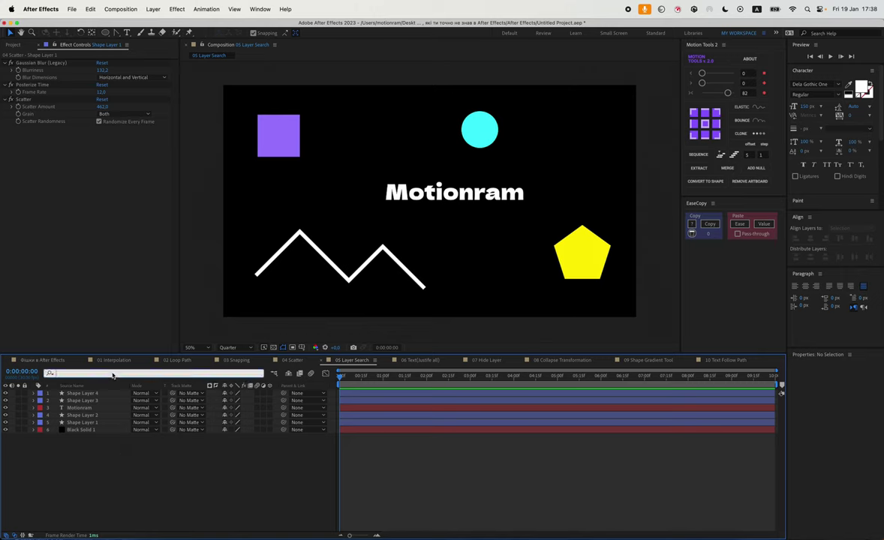
{"action": "left_click", "coordinate": [95, 443]}
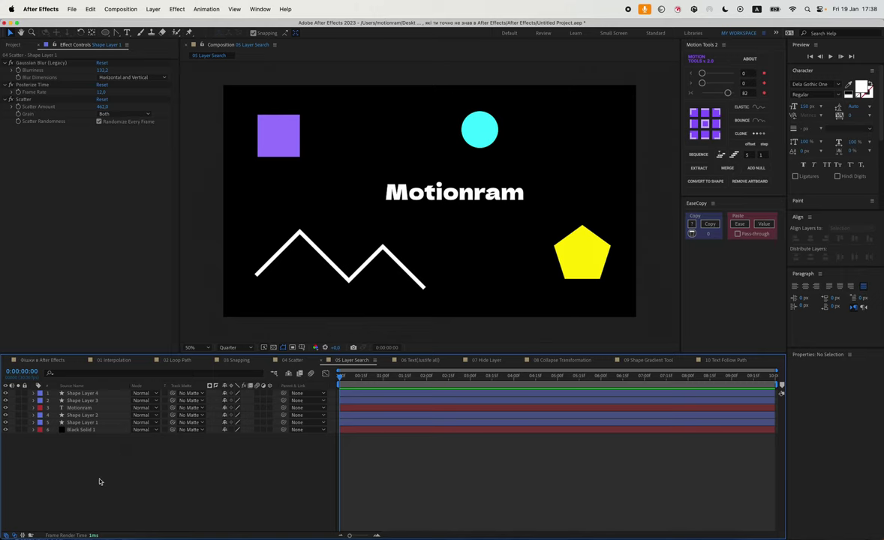
{"action": "left_click", "coordinate": [98, 430]}
{"action": "left_click", "coordinate": [89, 413]}
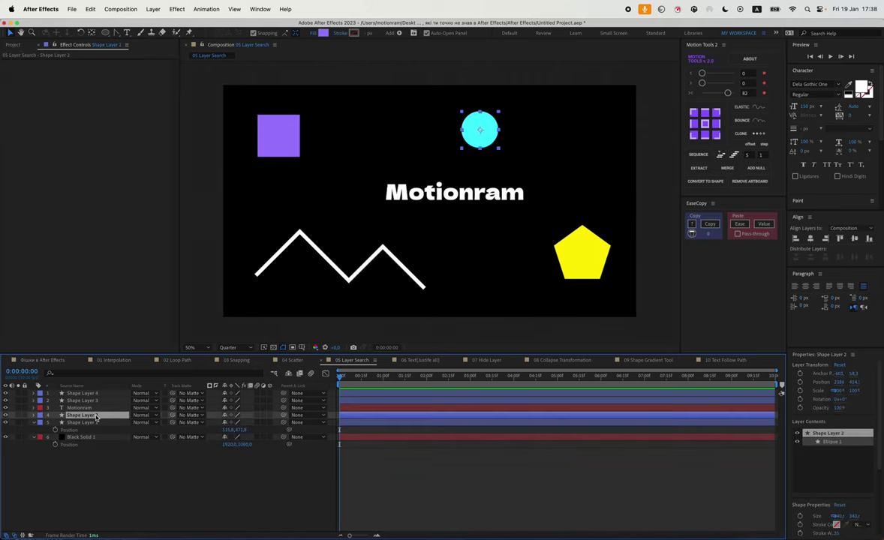
{"action": "key", "text": "super+a"}
{"action": "key", "text": "p"}
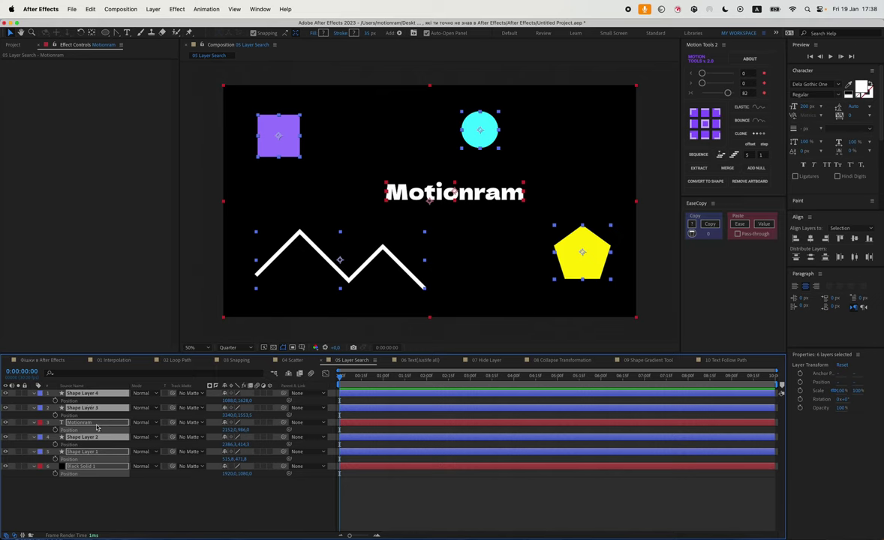
{"action": "left_click", "coordinate": [142, 488]}
{"action": "key", "text": "p"}
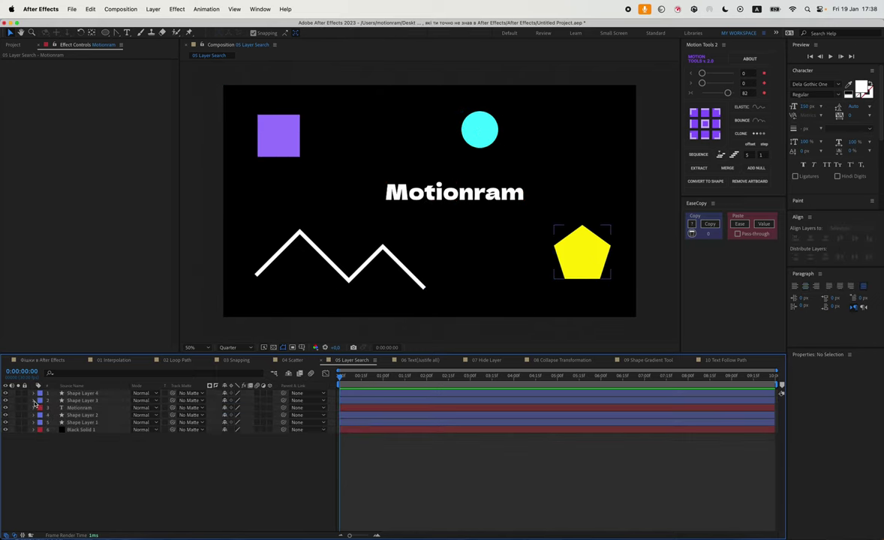
Step: Inspect Polystar 1's Transform, Fill 1 and Stroke 1 in Shape Layer 3, then collapse it
{"action": "left_click", "coordinate": [34, 401]}
{"action": "left_click", "coordinate": [48, 416]}
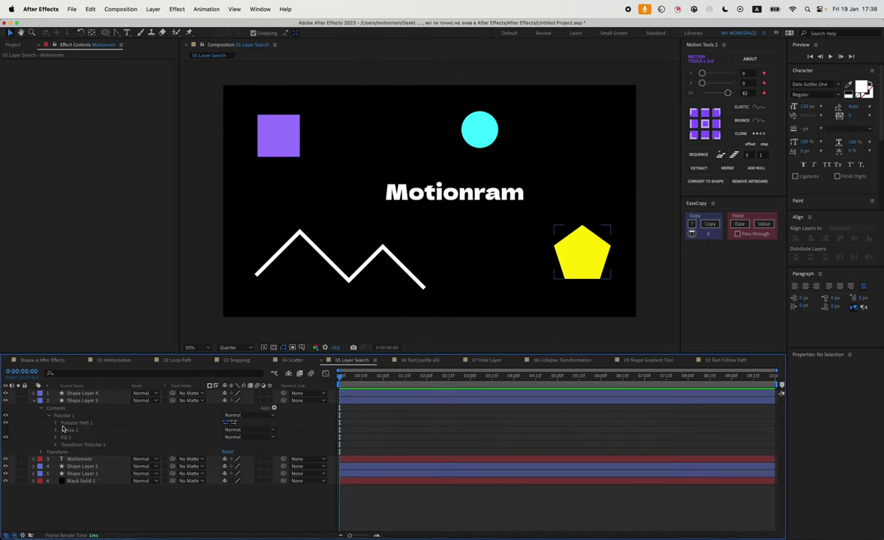
{"action": "left_click", "coordinate": [55, 445]}
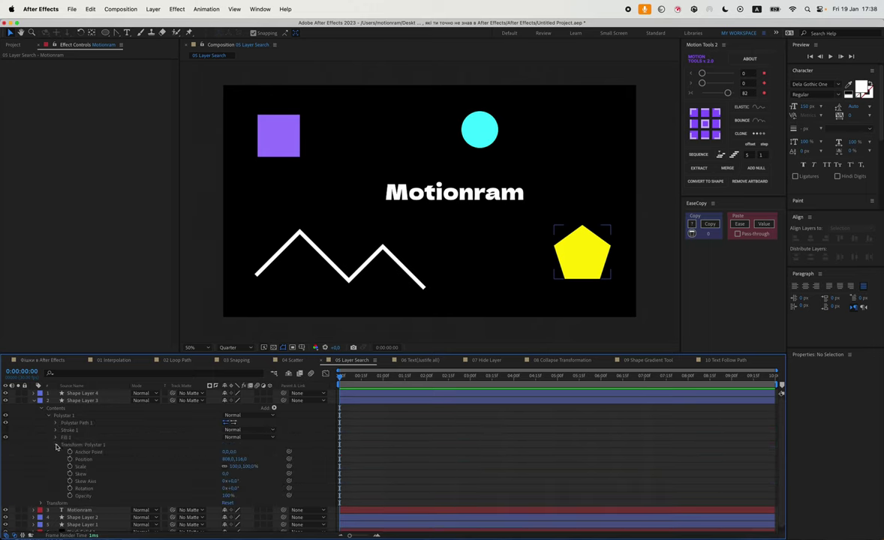
{"action": "left_click", "coordinate": [56, 445]}
{"action": "left_click", "coordinate": [56, 438]}
{"action": "left_click", "coordinate": [56, 438]}
{"action": "left_click", "coordinate": [56, 438]}
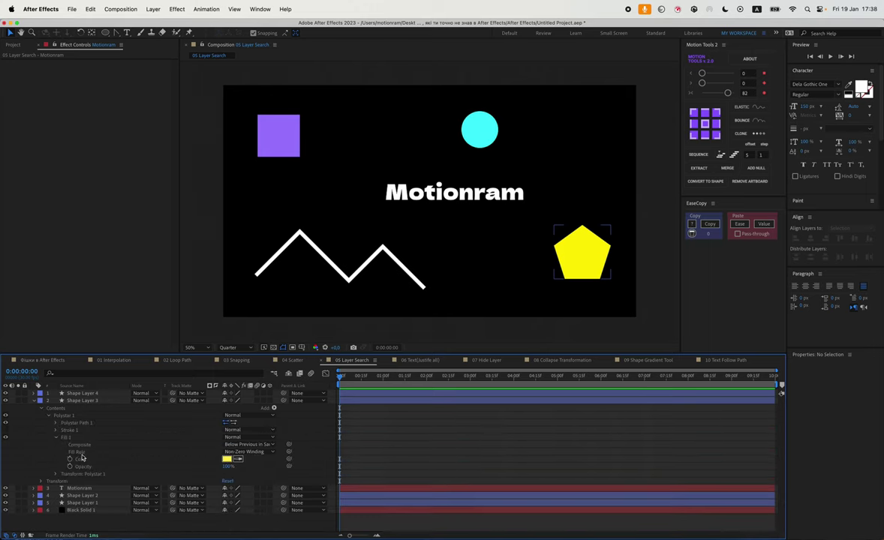
{"action": "left_click", "coordinate": [55, 437]}
{"action": "left_click", "coordinate": [55, 430]}
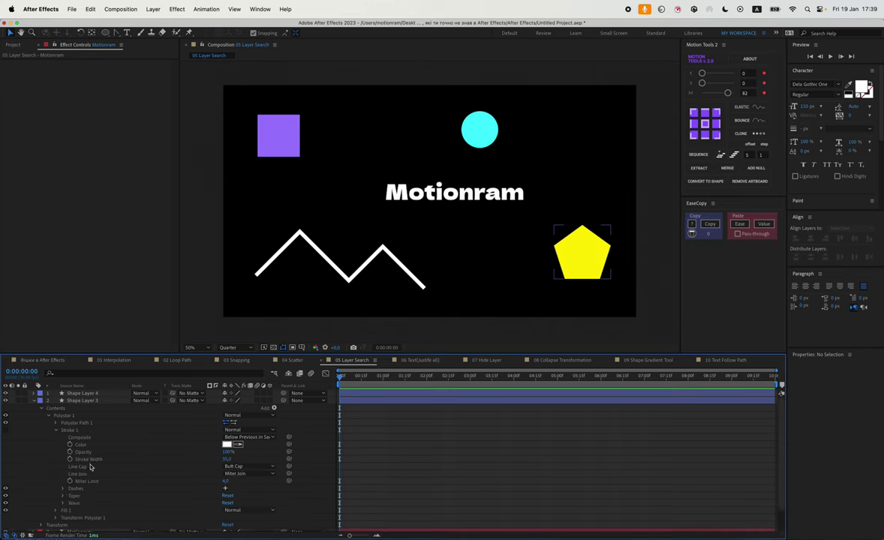
{"action": "left_click", "coordinate": [55, 430]}
{"action": "left_click", "coordinate": [47, 416]}
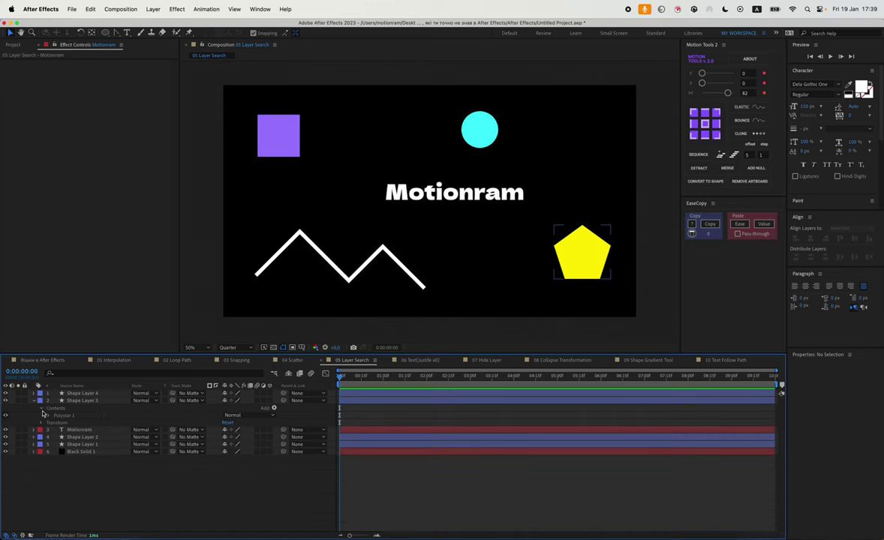
{"action": "left_click", "coordinate": [41, 409]}
Step: Filter all six layers by stroke width ('storoke w'), review the results, then clear the search
{"action": "left_click", "coordinate": [33, 400]}
{"action": "left_click_drag", "start_coordinate": [115, 470], "coordinate": [86, 370]}
{"action": "left_click", "coordinate": [51, 373]}
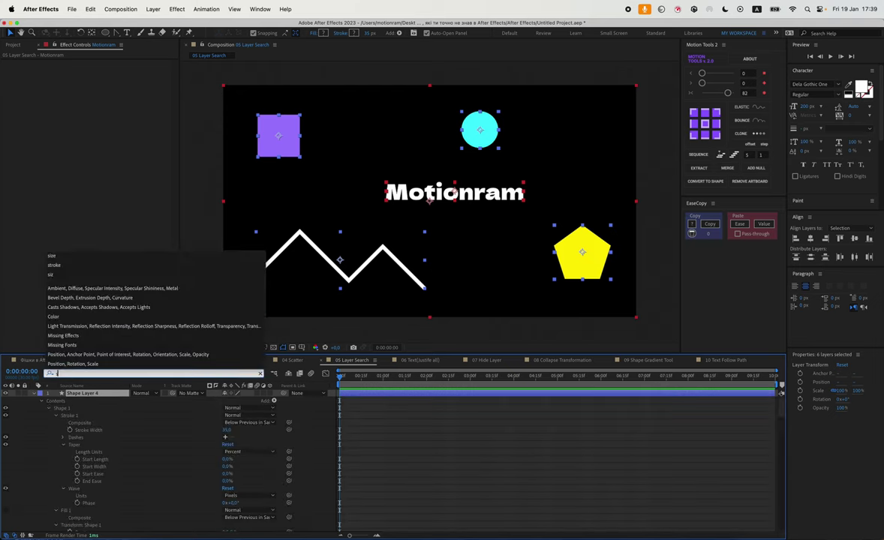
{"action": "type", "text": "stor"}
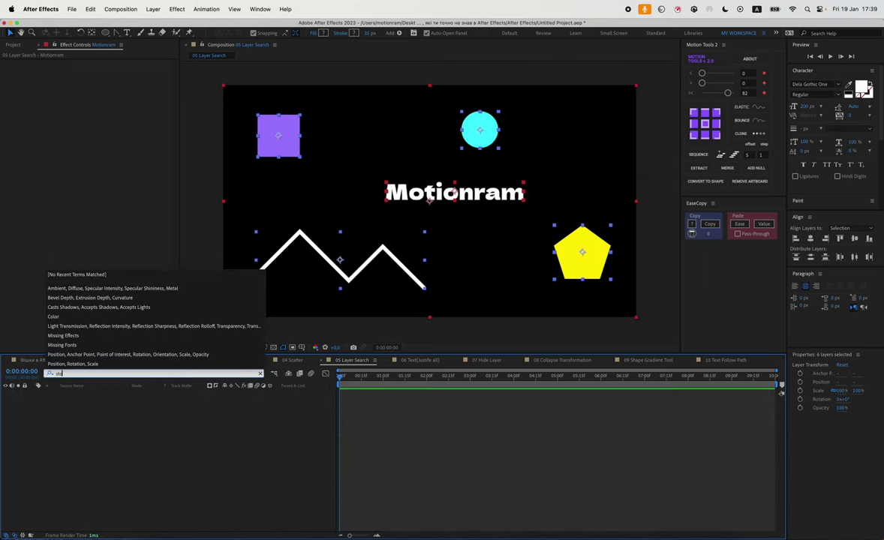
{"action": "type", "text": "o"}
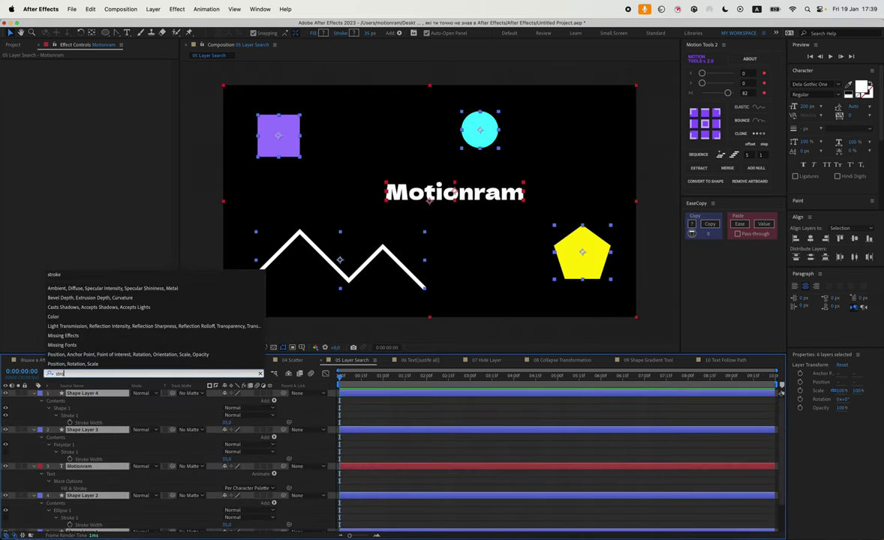
{"action": "type", "text": "ke w"}
{"action": "left_click", "coordinate": [310, 452]}
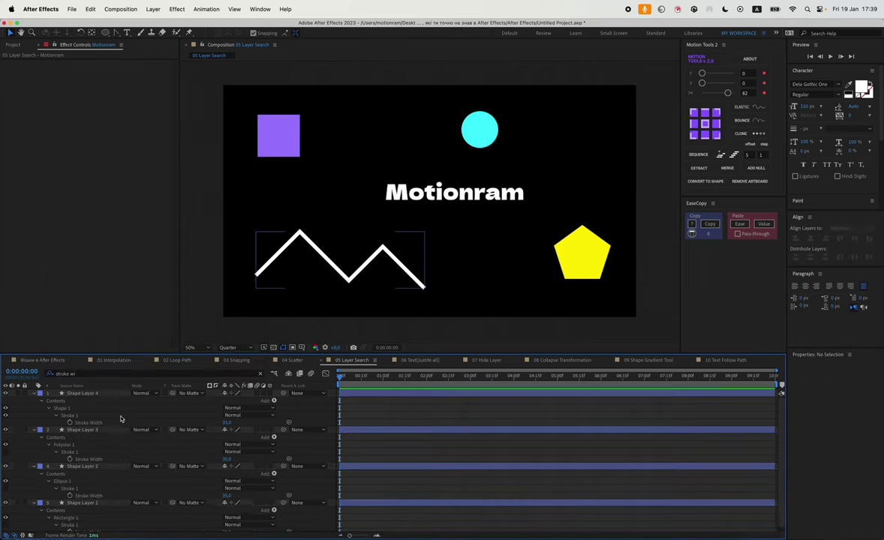
{"action": "scroll", "coordinate": [117, 424], "scroll_direction": "down", "scroll_amount": 1}
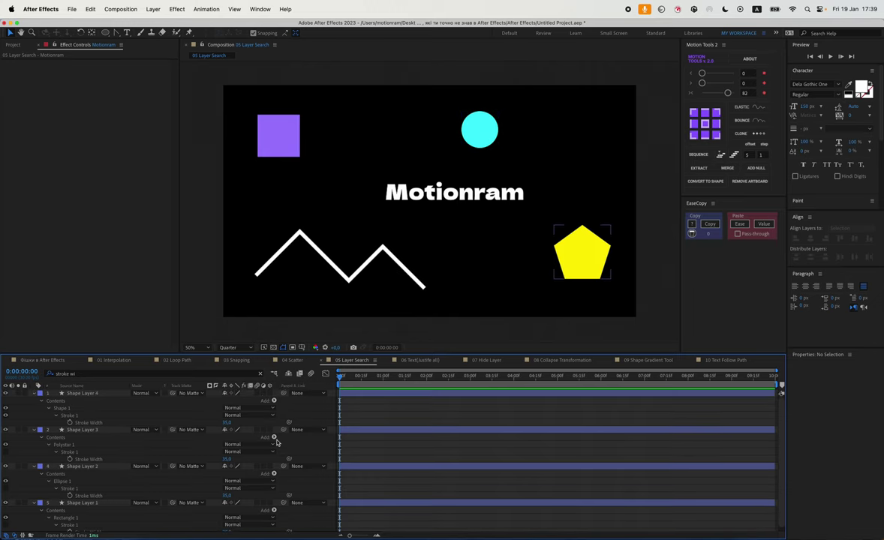
{"action": "left_click", "coordinate": [260, 374]}
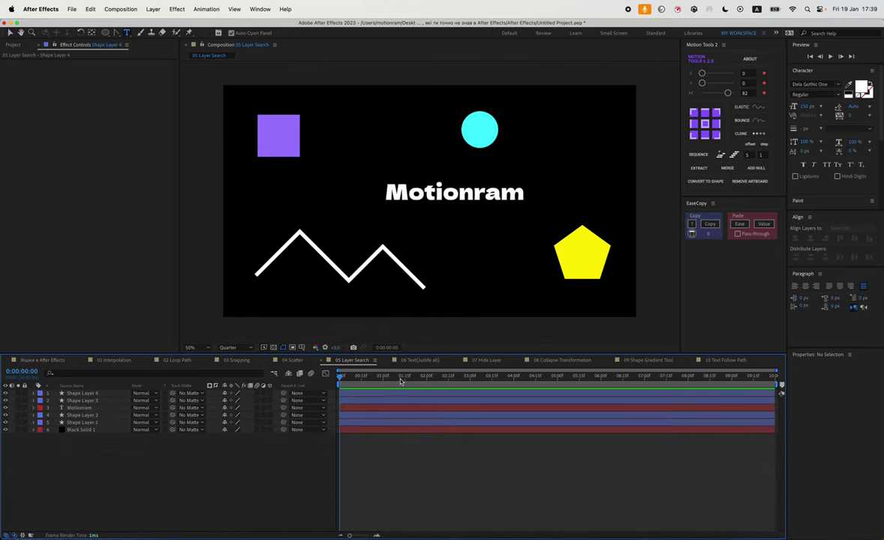
Step: In 06 Text(Justife all), type a three-line test text layer, then delete it
{"action": "left_click", "coordinate": [418, 361]}
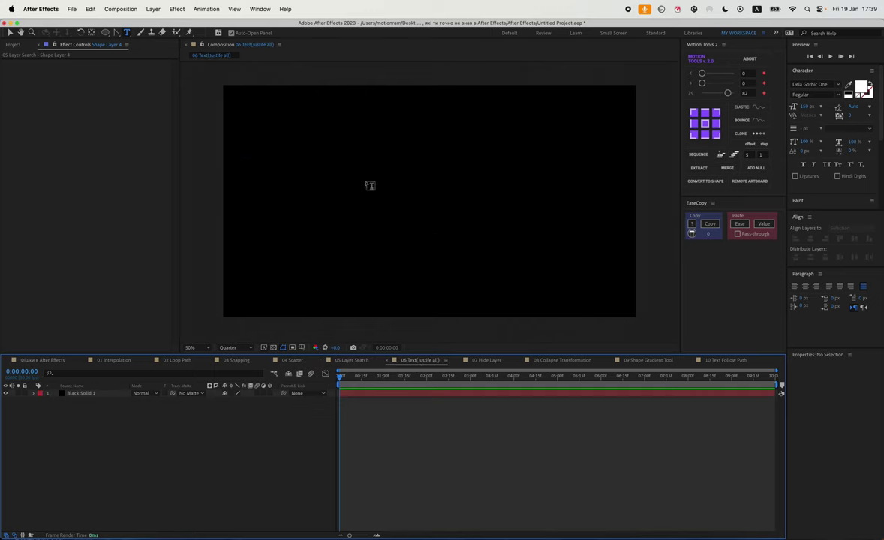
{"action": "left_click", "coordinate": [365, 182]}
{"action": "type", "text": "dfsofio"}
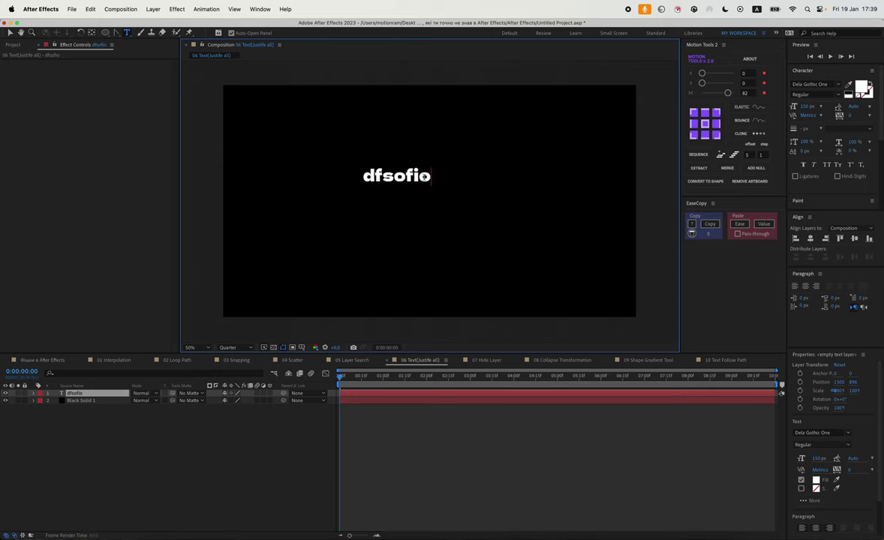
{"action": "key", "text": "Return"}
{"action": "type", "text": "fddsfdsfds"}
{"action": "key", "text": "Return"}
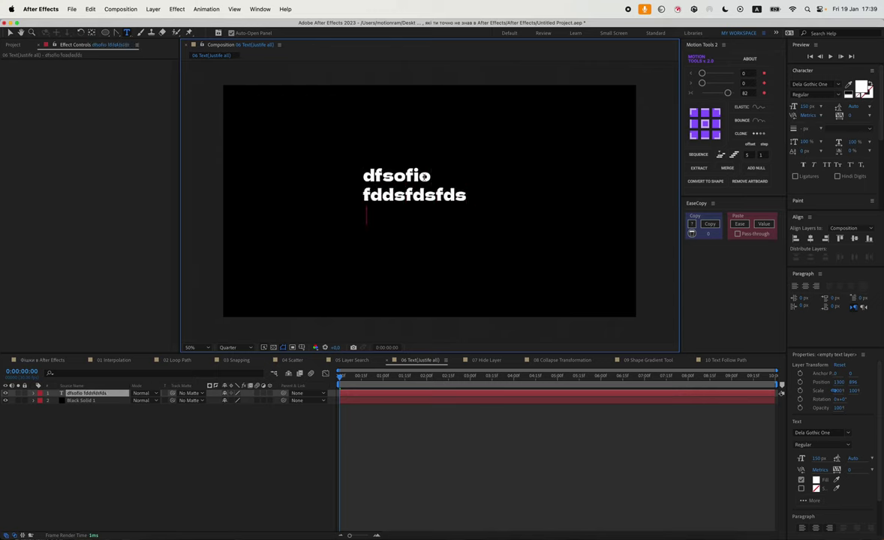
{"action": "type", "text": "fdsfdfsdfs"}
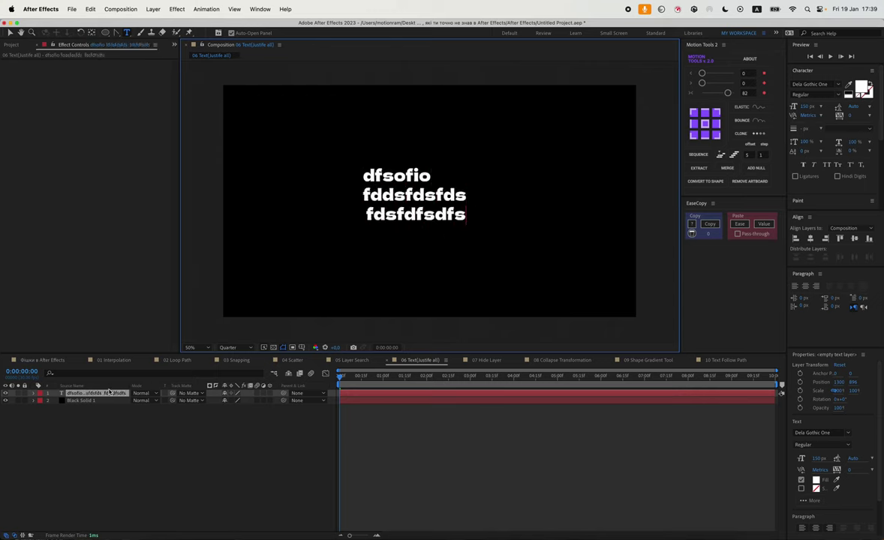
{"action": "key", "text": "Escape"}
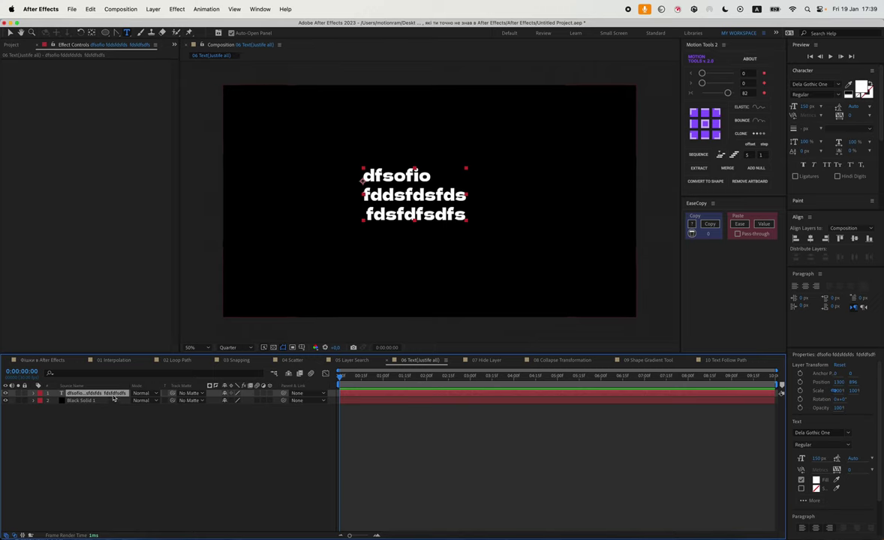
{"action": "key", "text": "Delete"}
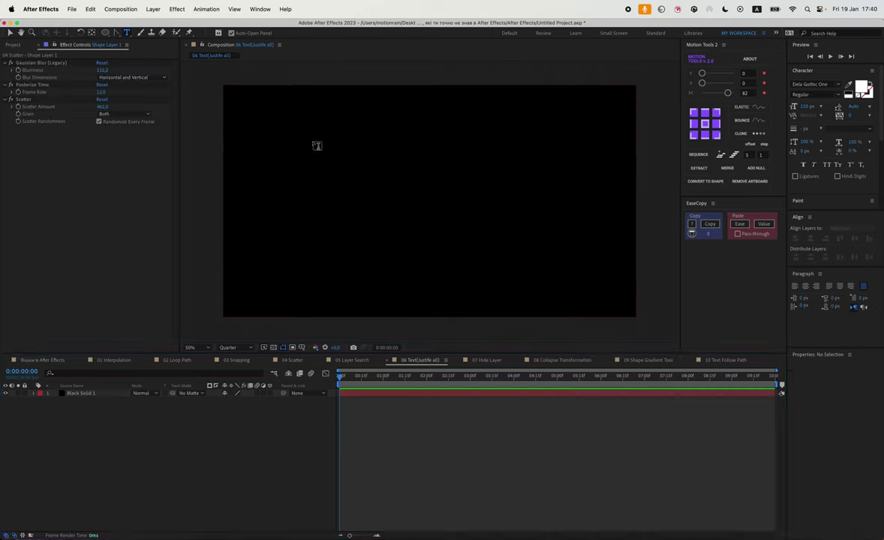
Step: Draw a paragraph text box, paste the Cyrillic text and apply Justify Last Right
{"action": "left_click_drag", "start_coordinate": [301, 140], "coordinate": [557, 238]}
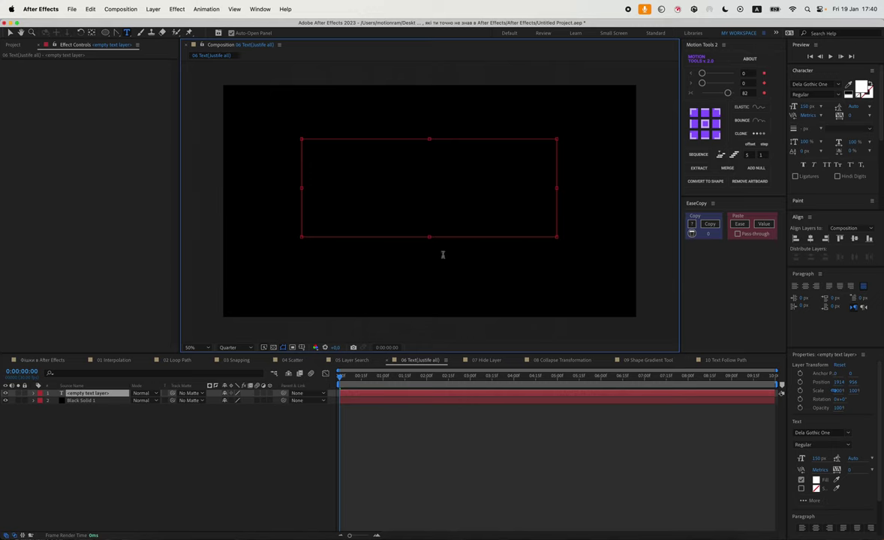
{"action": "left_click_drag", "start_coordinate": [429, 238], "coordinate": [432, 220]}
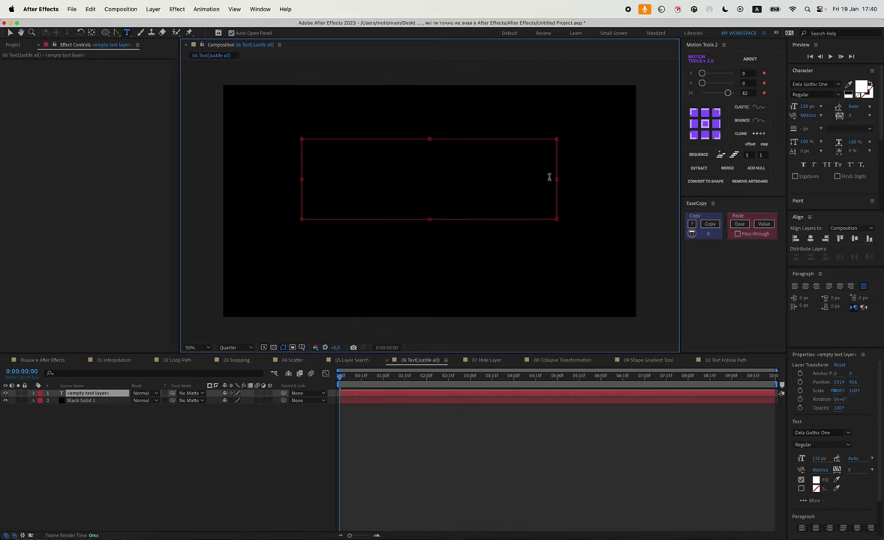
{"action": "key", "text": "super+z"}
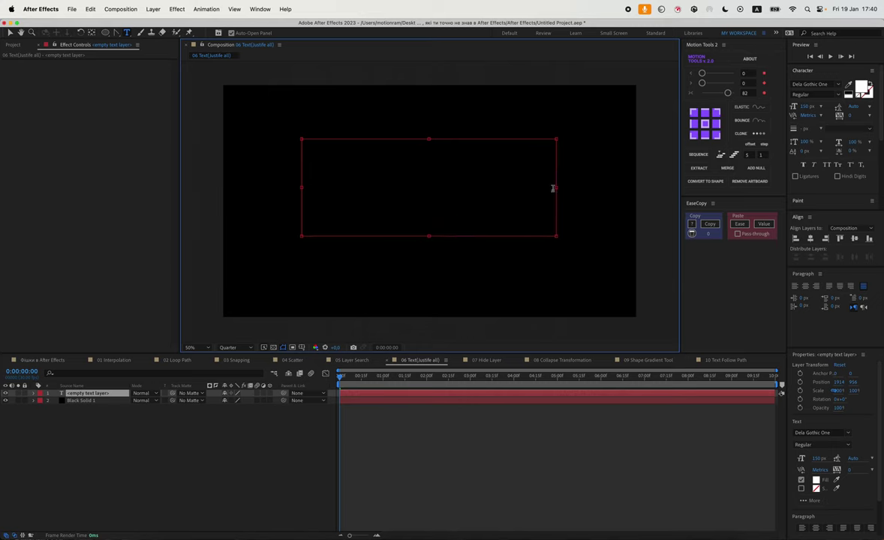
{"action": "type", "text": "сьогоднішній урок про круті фішки в афтер еффекс в 2024 році"}
{"action": "key", "text": "super+a"}
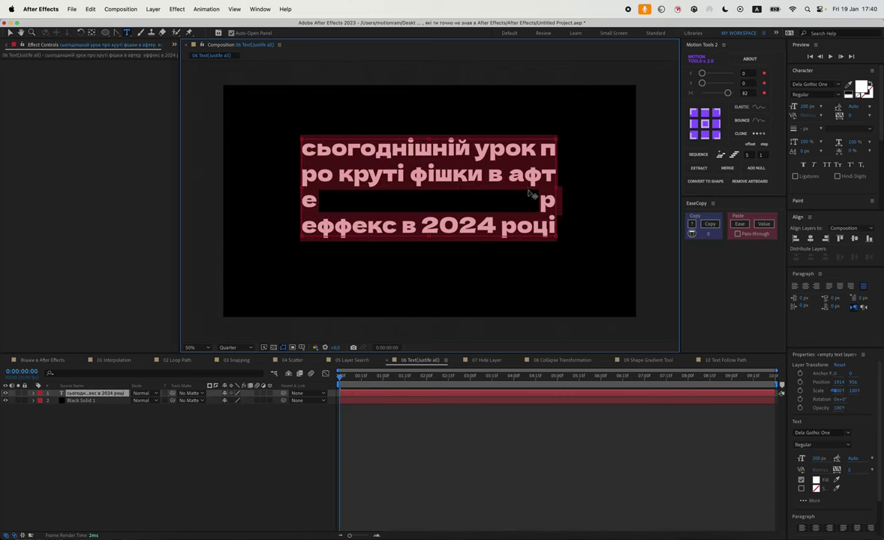
{"action": "left_click", "coordinate": [851, 286]}
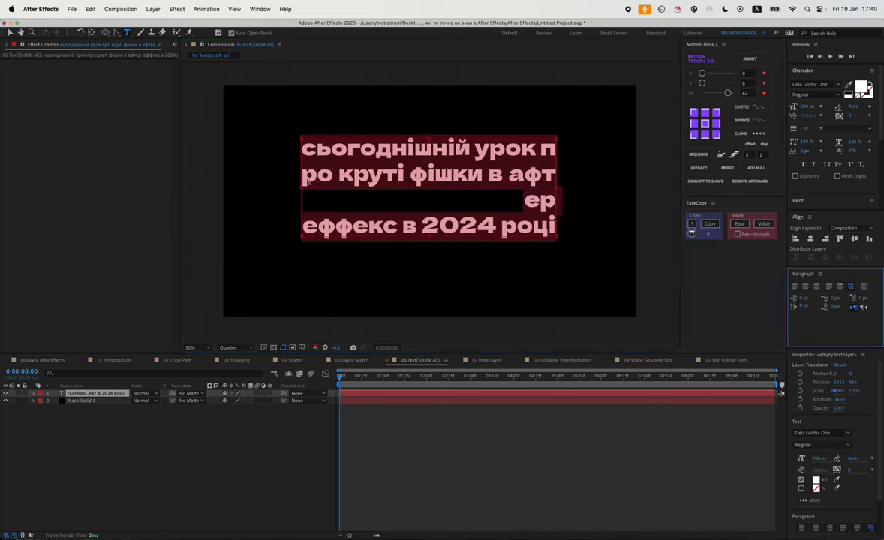
{"action": "key", "text": "Escape"}
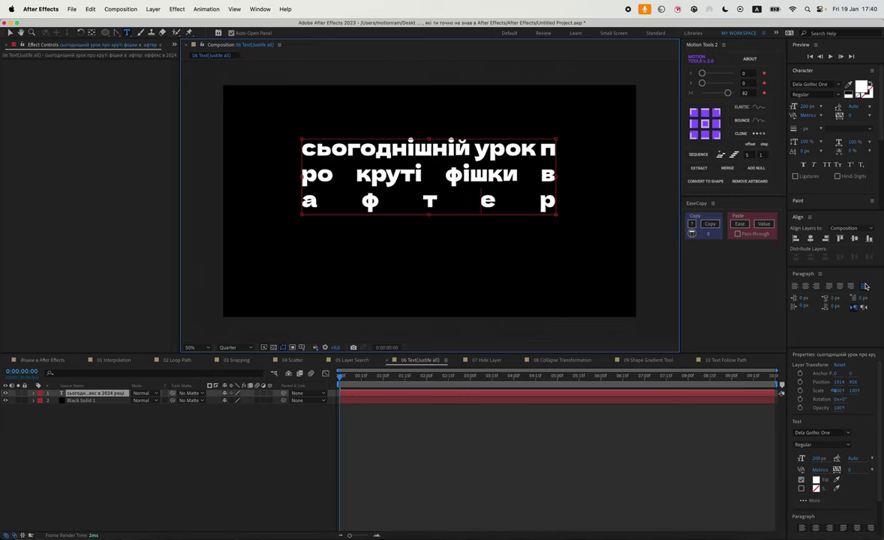
Step: Try centred lines, settle on Justify All, then open the 07 Hide Layer composition
{"action": "key", "text": "super+a"}
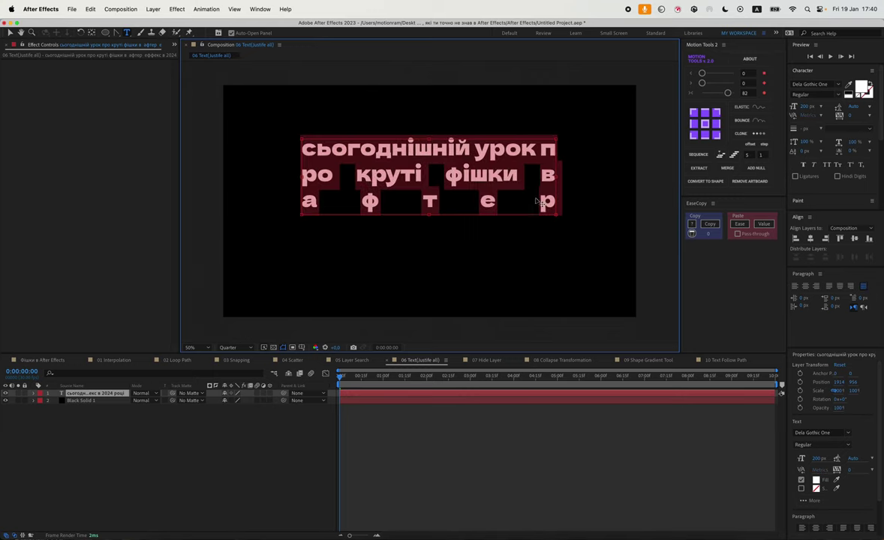
{"action": "left_click", "coordinate": [806, 287]}
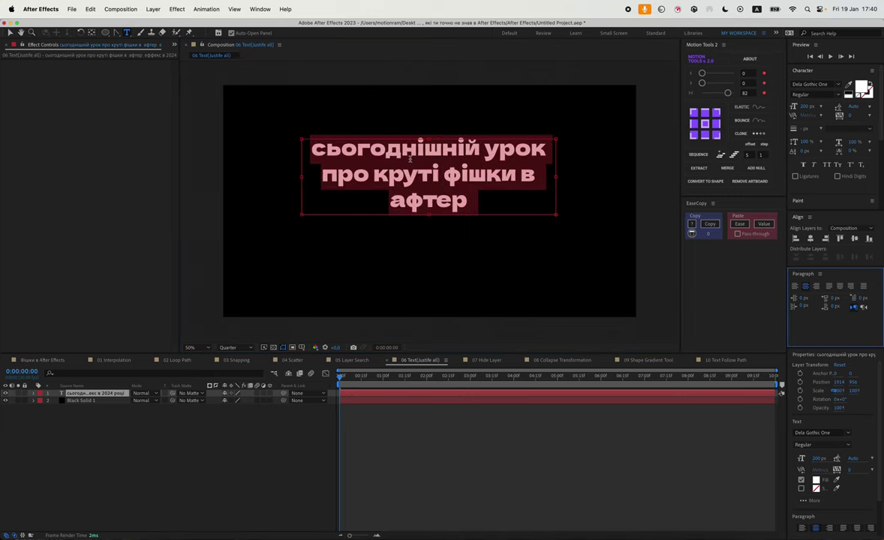
{"action": "key", "text": "Escape"}
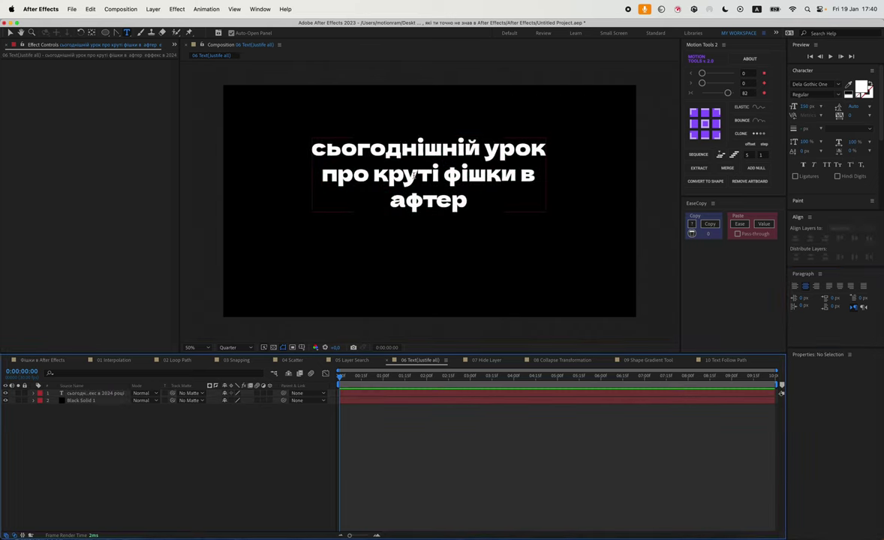
{"action": "double_click", "coordinate": [424, 186]}
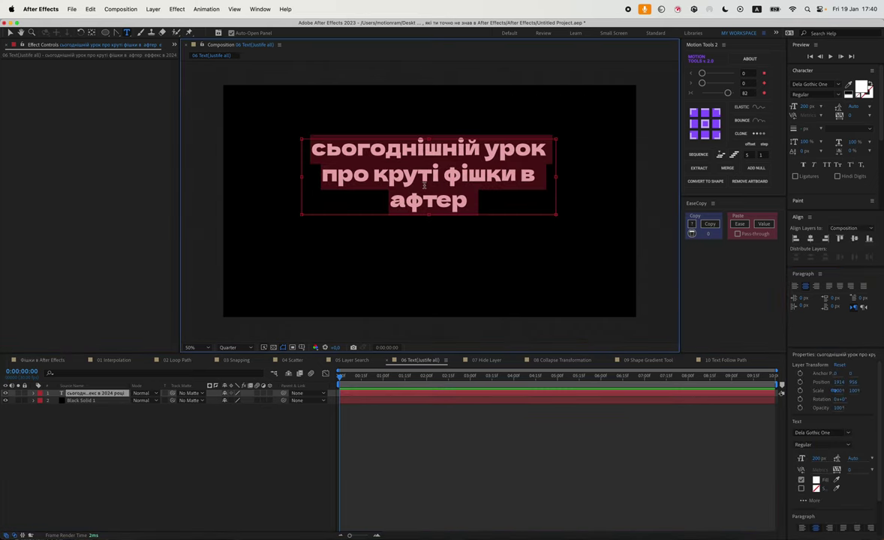
{"action": "left_click", "coordinate": [863, 286]}
{"action": "left_click", "coordinate": [435, 408]}
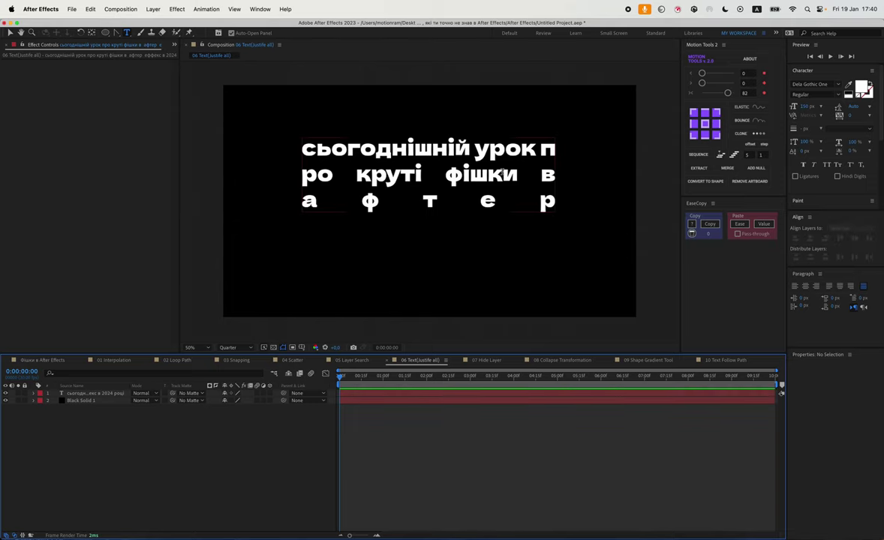
{"action": "left_click", "coordinate": [484, 361]}
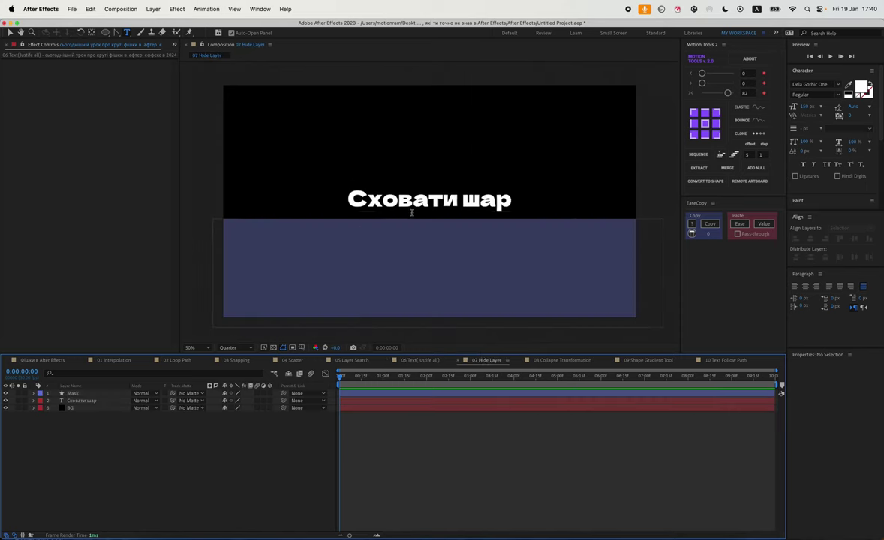
Step: Keyframe the Сховати шар text's Position so it rises from below the frame by about 1:15
{"action": "key", "text": "v"}
{"action": "left_click", "coordinate": [82, 400]}
{"action": "key", "text": "p"}
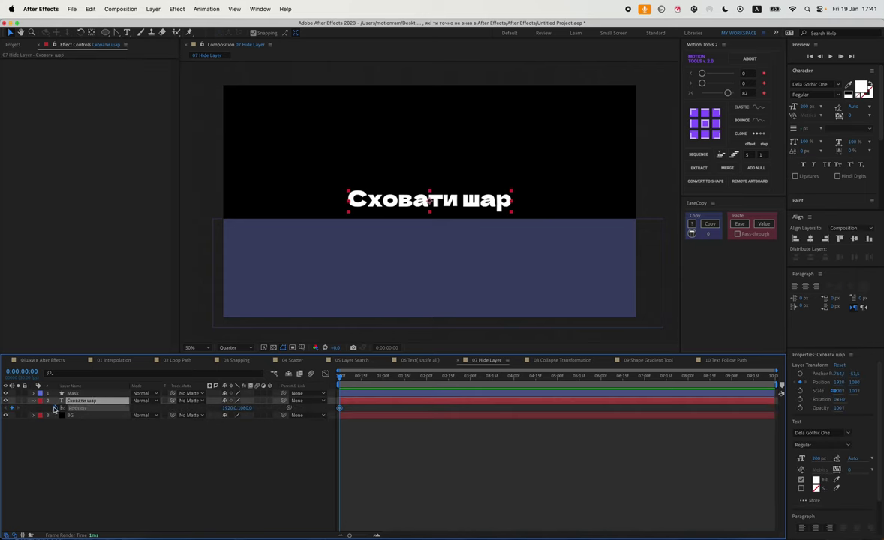
{"action": "left_click_drag", "start_coordinate": [367, 377], "coordinate": [404, 380]}
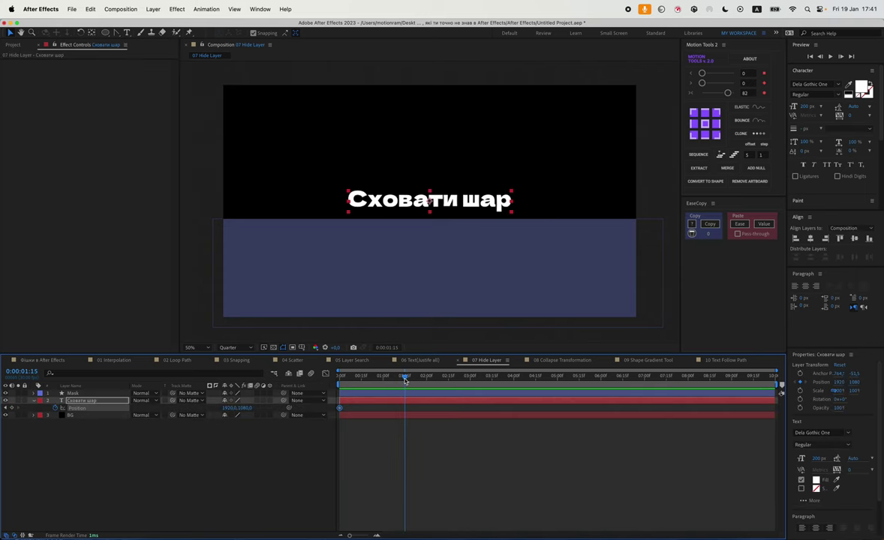
{"action": "left_click", "coordinate": [11, 407]}
{"action": "key", "text": "Home"}
{"action": "left_click_drag", "start_coordinate": [246, 407], "coordinate": [396, 417]}
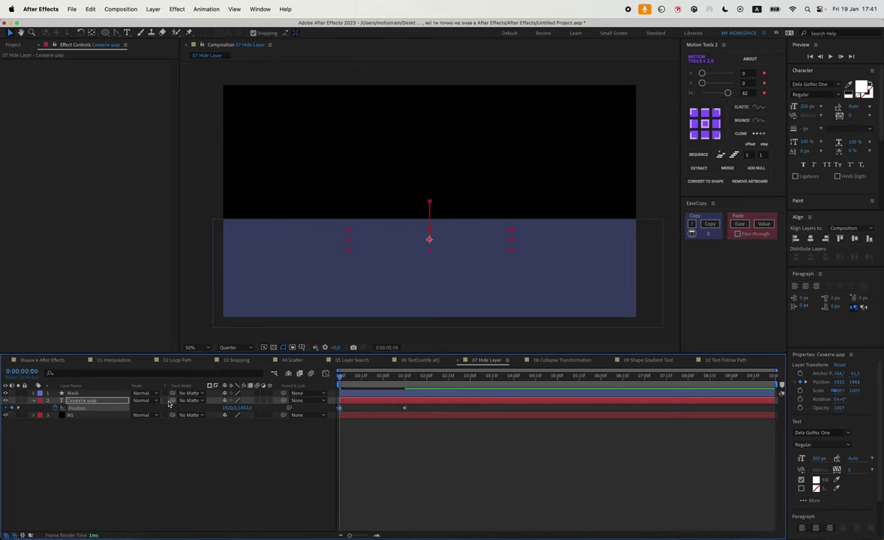
Step: Set the Mask layer as the text's track matte, Easy Ease both keyframes, and preview
{"action": "left_click_drag", "start_coordinate": [172, 400], "coordinate": [75, 392]}
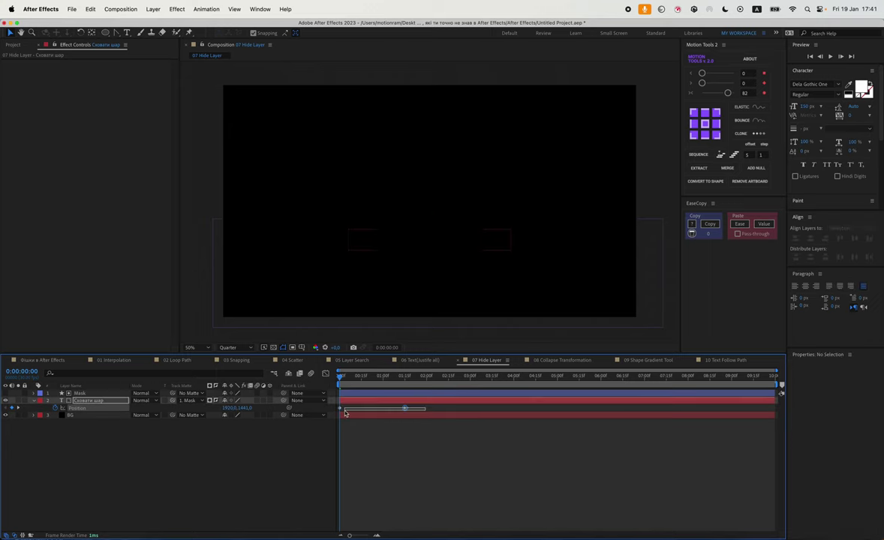
{"action": "left_click", "coordinate": [405, 408]}
{"action": "left_click_drag", "start_coordinate": [415, 413], "coordinate": [335, 405]}
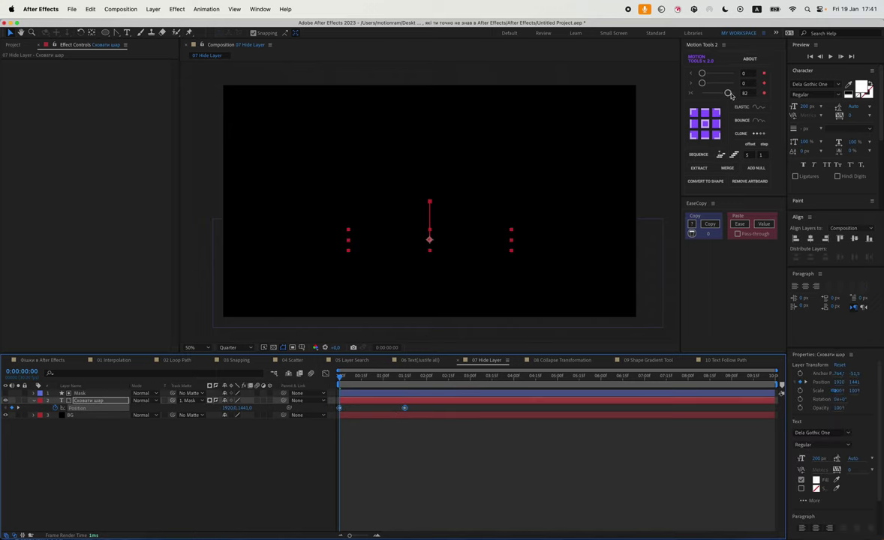
{"action": "left_click", "coordinate": [727, 92]}
{"action": "left_click", "coordinate": [441, 445]}
{"action": "key", "text": "space"}
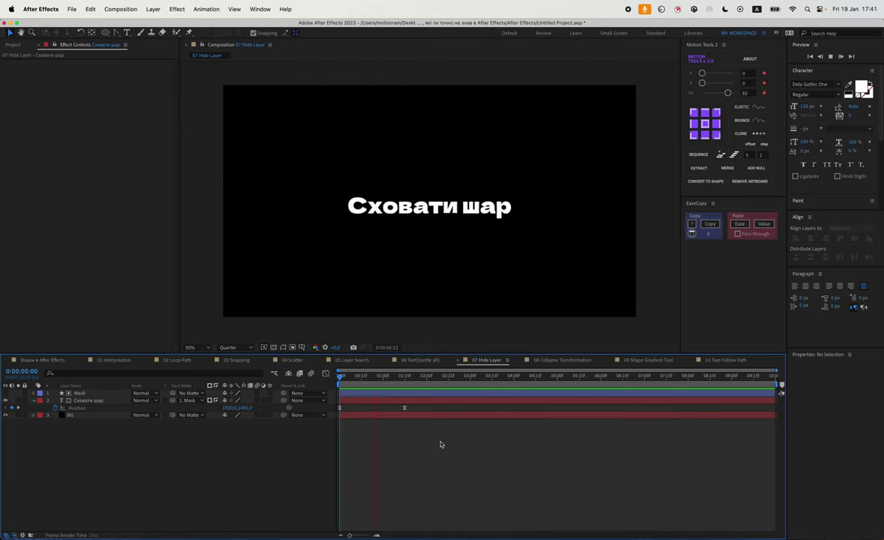
{"action": "left_click", "coordinate": [88, 396]}
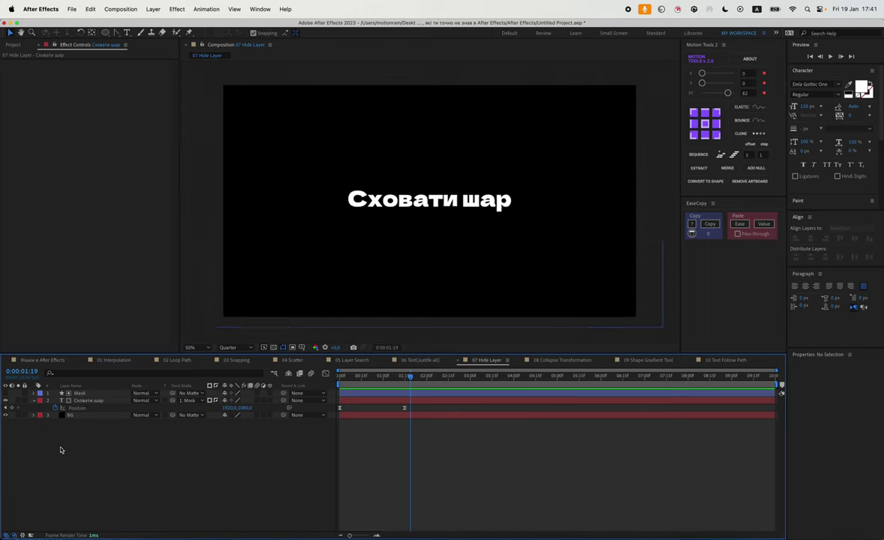
Step: Mark the Mask and BG layers as shy and hide them
{"action": "left_click", "coordinate": [80, 393]}
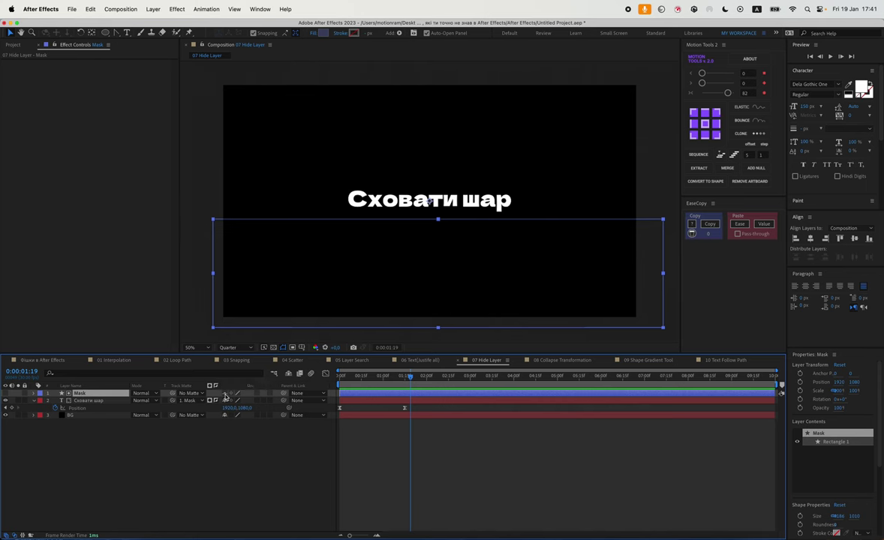
{"action": "left_click", "coordinate": [289, 375]}
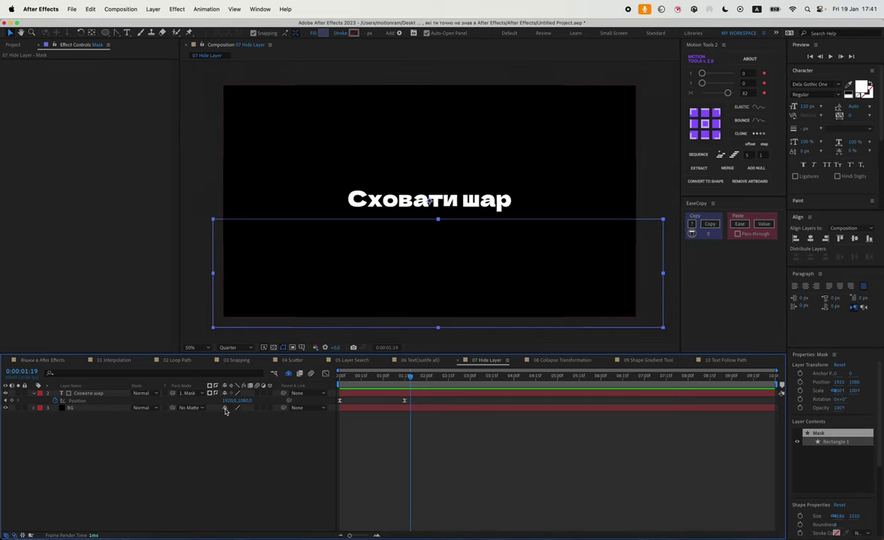
{"action": "left_click", "coordinate": [227, 412]}
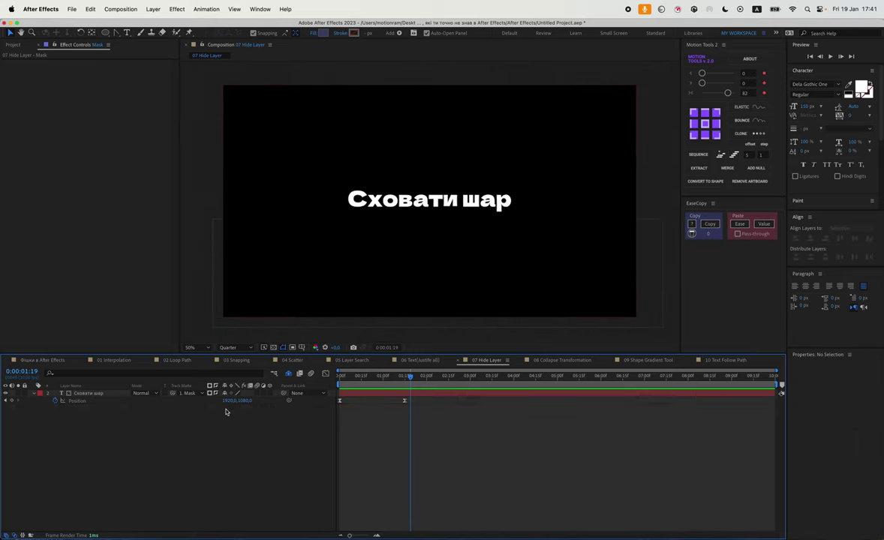
Step: In 08 Collapse Transformation, precompose the Collapse transformation text into a Text comp and open it
{"action": "left_click", "coordinate": [552, 362]}
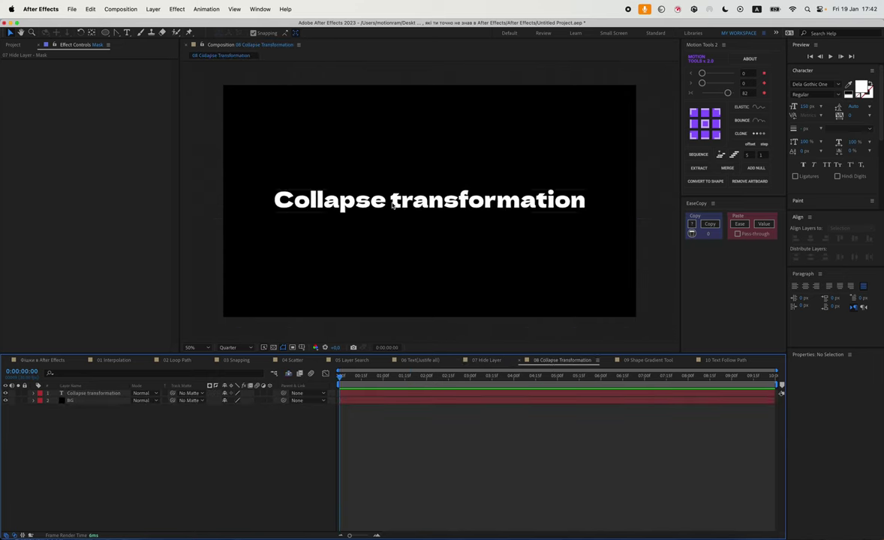
{"action": "left_click", "coordinate": [98, 395]}
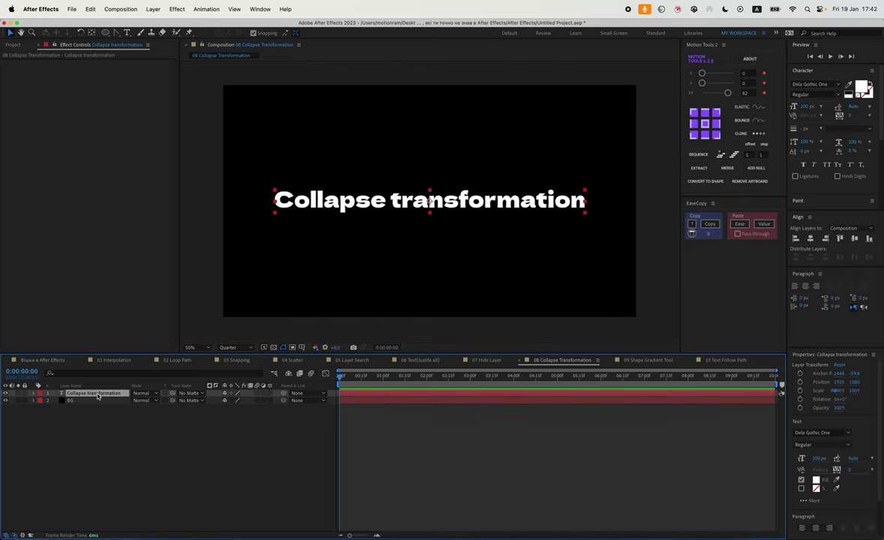
{"action": "key", "text": "super+shift+c"}
{"action": "type", "text": "Text"}
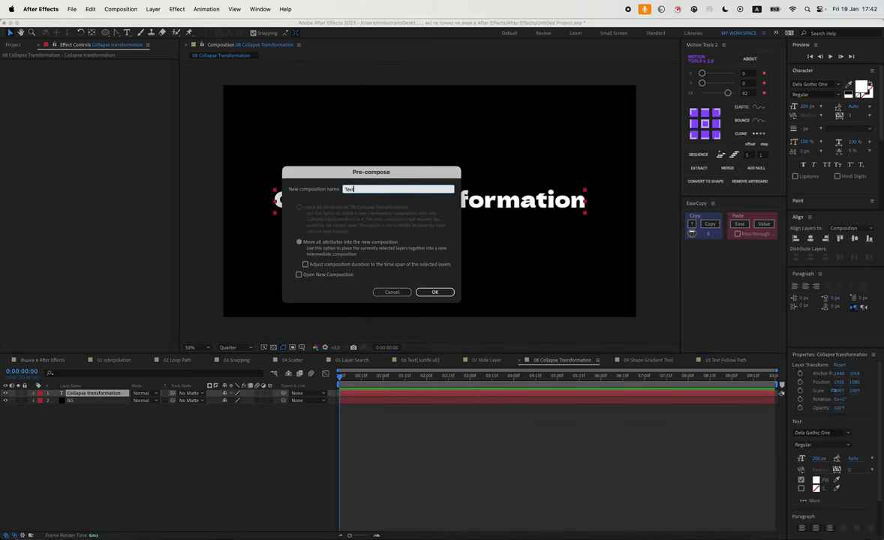
{"action": "key", "text": "Return"}
{"action": "double_click", "coordinate": [96, 395]}
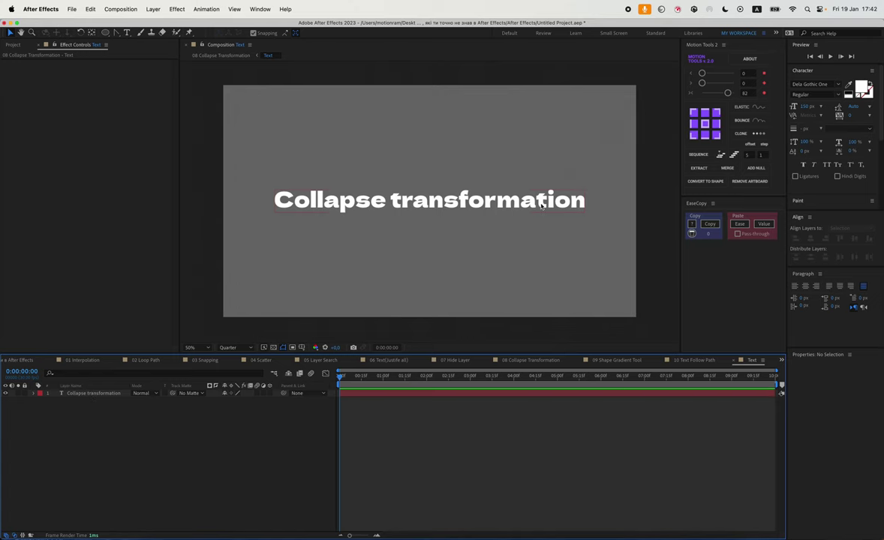
Step: Shrink the Text comp's height to 1114 px, a strip around the words
{"action": "key", "text": "super+k"}
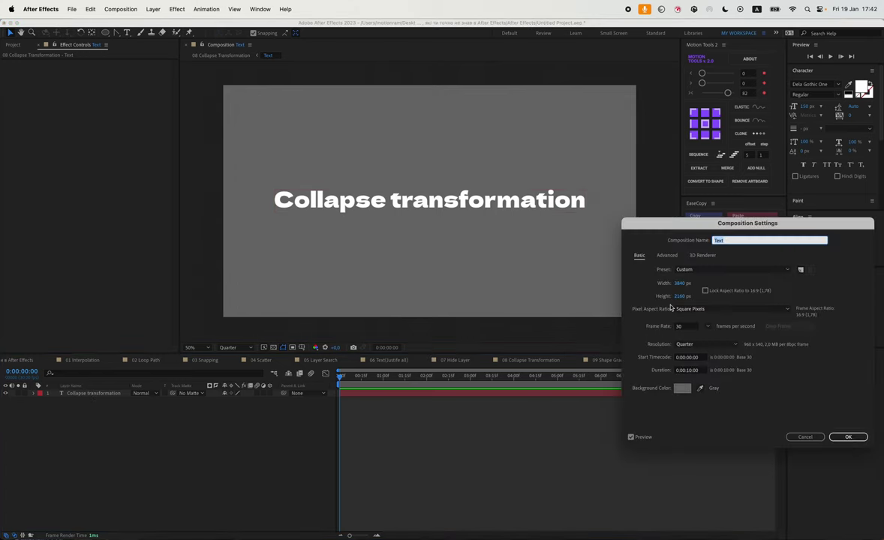
{"action": "left_click_drag", "start_coordinate": [679, 296], "coordinate": [615, 301]}
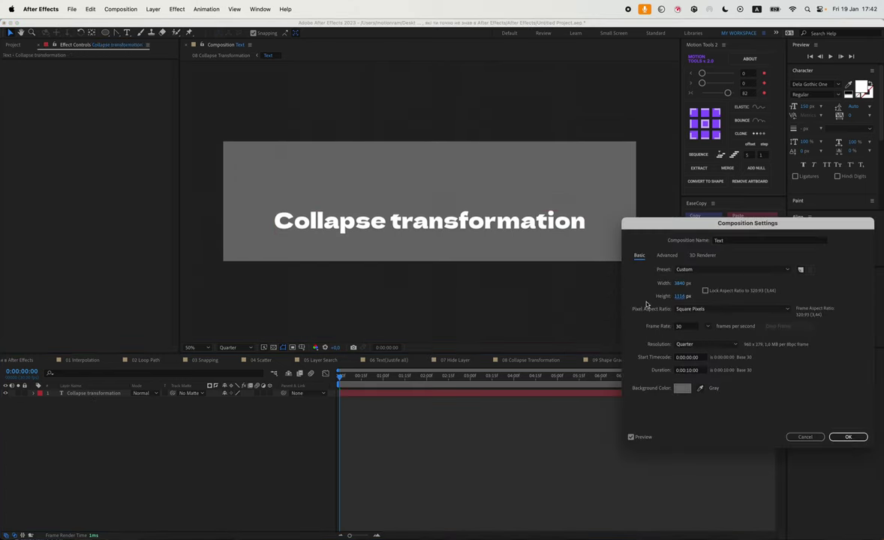
{"action": "left_click_drag", "start_coordinate": [686, 298], "coordinate": [646, 300]}
{"action": "key", "text": "Return"}
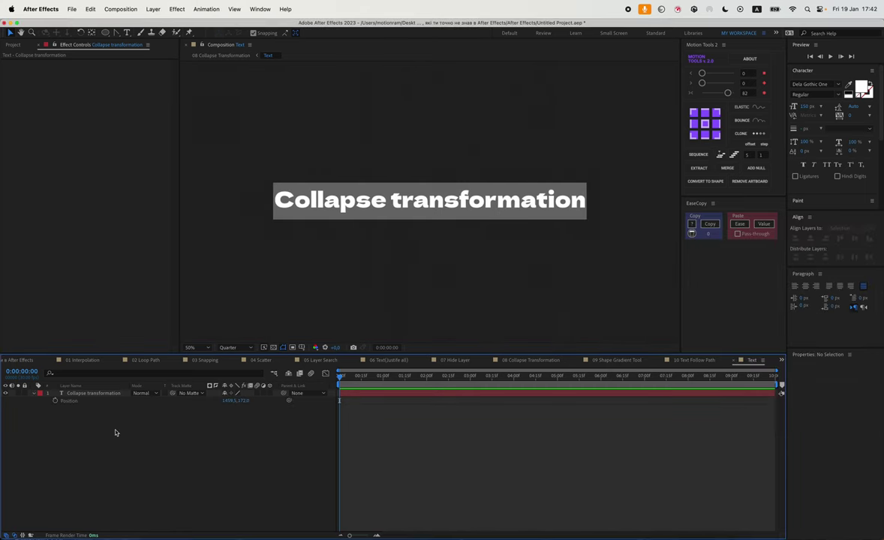
Step: Keyframe the text's Position at about 1:11 so it rises from below into frame, then preview
{"action": "left_click", "coordinate": [48, 393]}
{"action": "key", "text": "p"}
{"action": "left_click", "coordinate": [409, 379]}
{"action": "left_click_drag", "start_coordinate": [409, 384], "coordinate": [402, 385]}
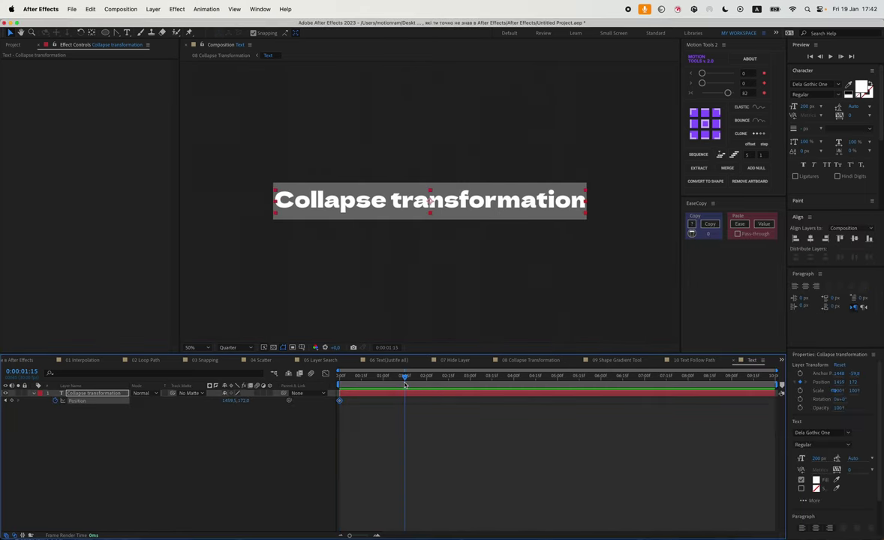
{"action": "left_click", "coordinate": [11, 401]}
{"action": "left_click", "coordinate": [6, 400]}
{"action": "left_click_drag", "start_coordinate": [430, 201], "coordinate": [430, 244]}
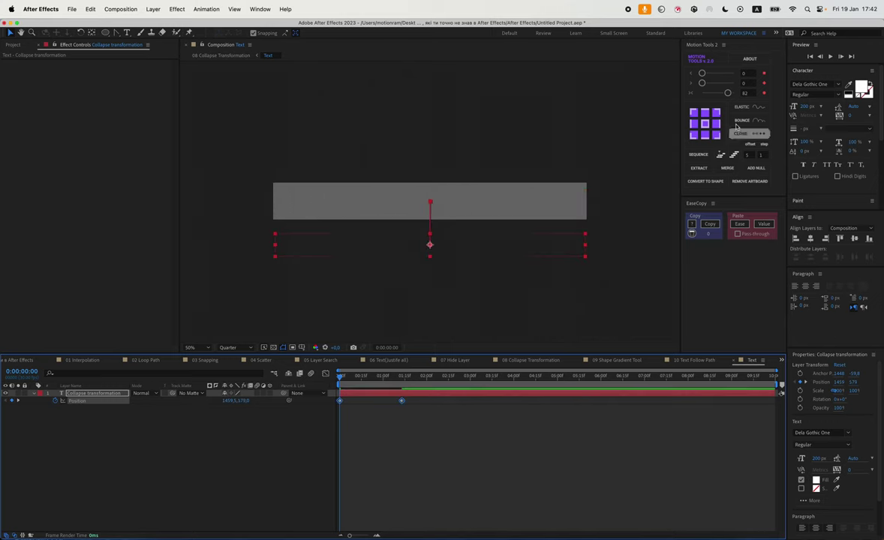
{"action": "left_click", "coordinate": [446, 465]}
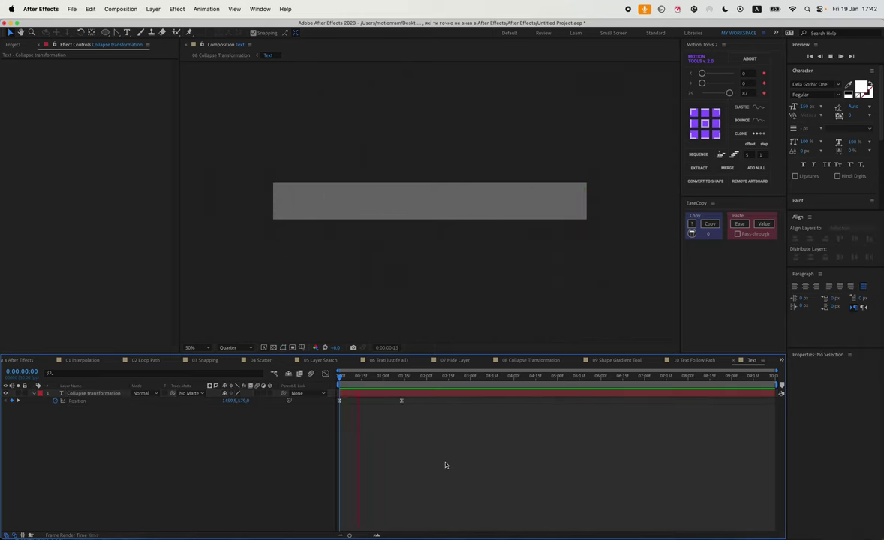
{"action": "key", "text": "space"}
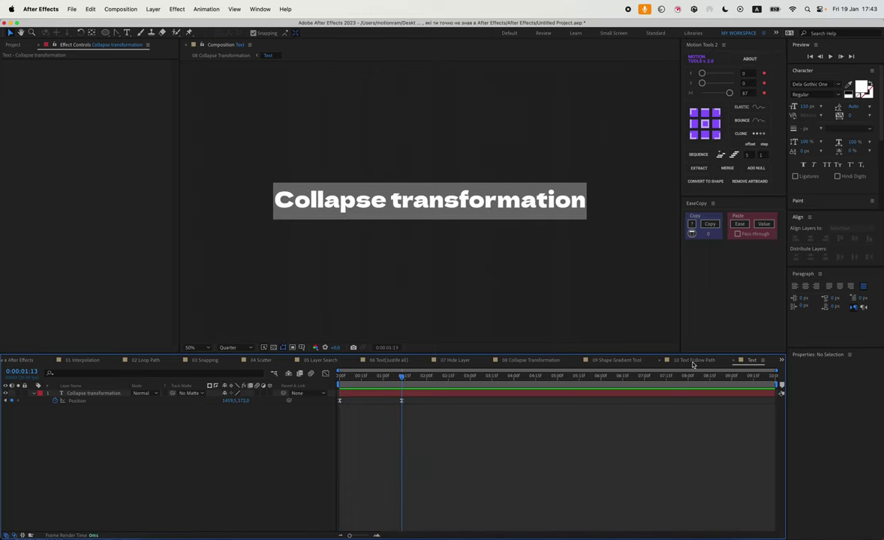
Step: Dock the Text comp tab beside 08 Collapse Transformation and preview the 08 comp
{"action": "left_click_drag", "start_coordinate": [747, 364], "coordinate": [537, 361]}
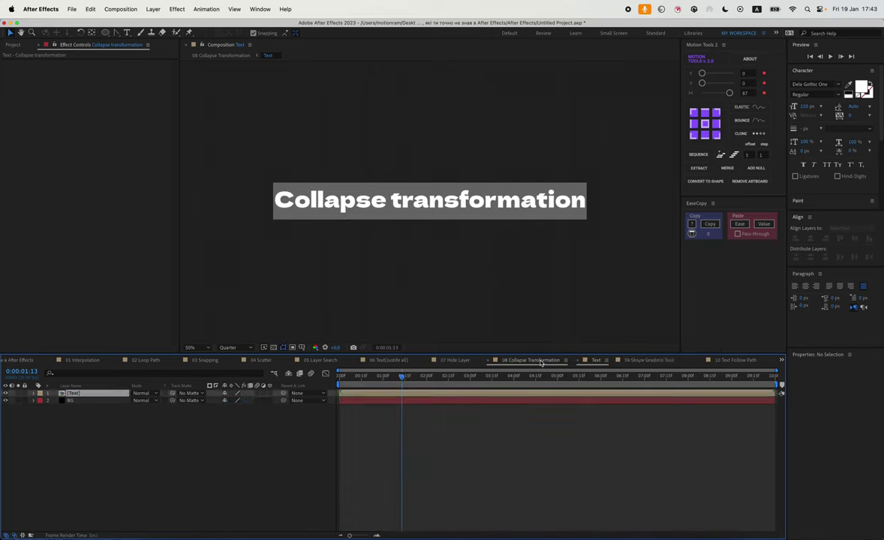
{"action": "left_click", "coordinate": [531, 361]}
{"action": "key", "text": "space"}
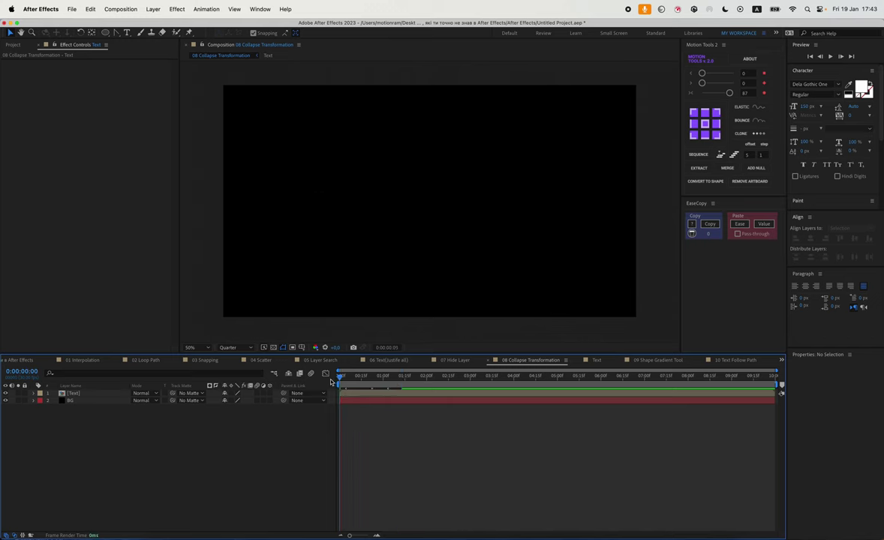
{"action": "key", "text": "space"}
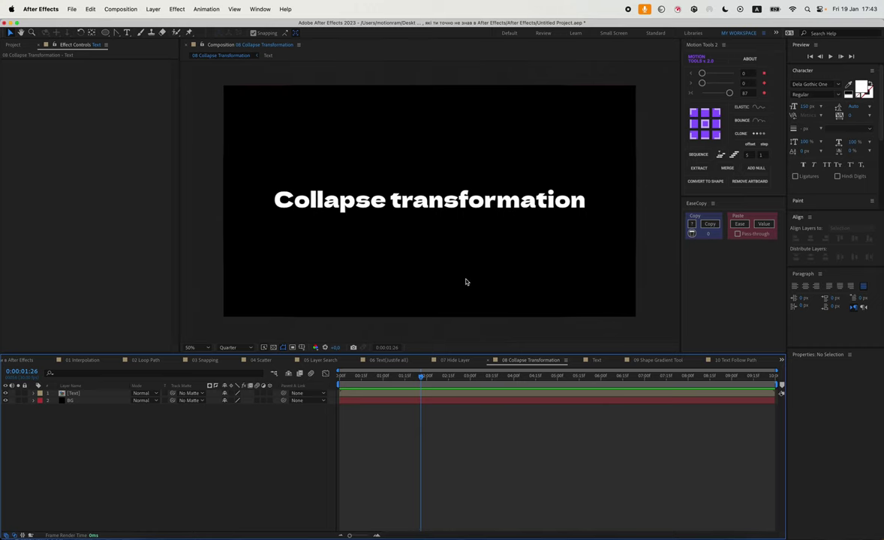
Step: In the Text precomp, type 'sf' into the Collapse transformation text
{"action": "double_click", "coordinate": [97, 394]}
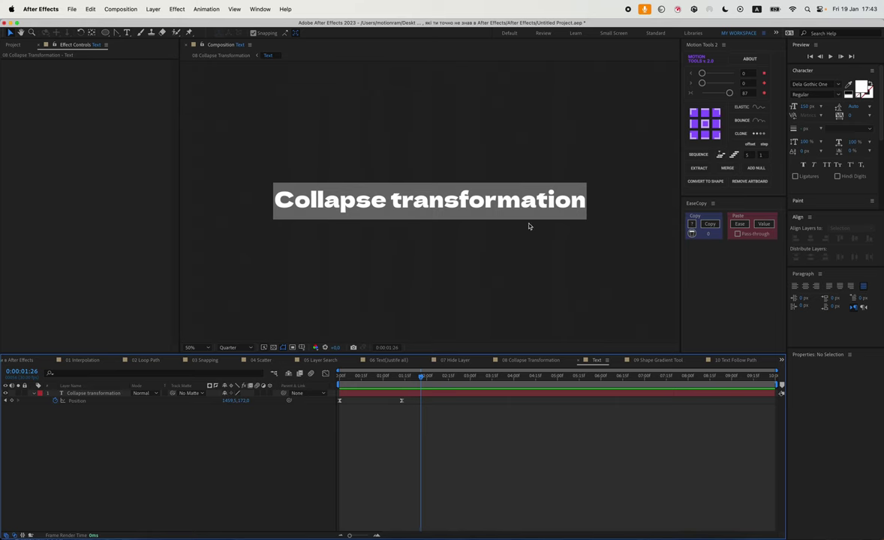
{"action": "double_click", "coordinate": [528, 201]}
{"action": "left_click", "coordinate": [532, 189]}
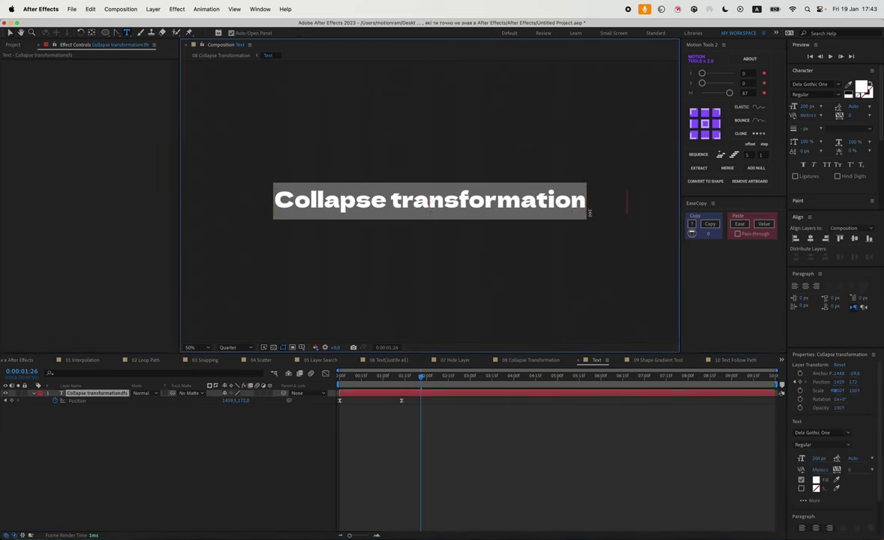
{"action": "type", "text": "sf"}
Step: Back in 08, enable Collapse Transformations on the [Text] layer and review the animation
{"action": "left_click", "coordinate": [531, 360]}
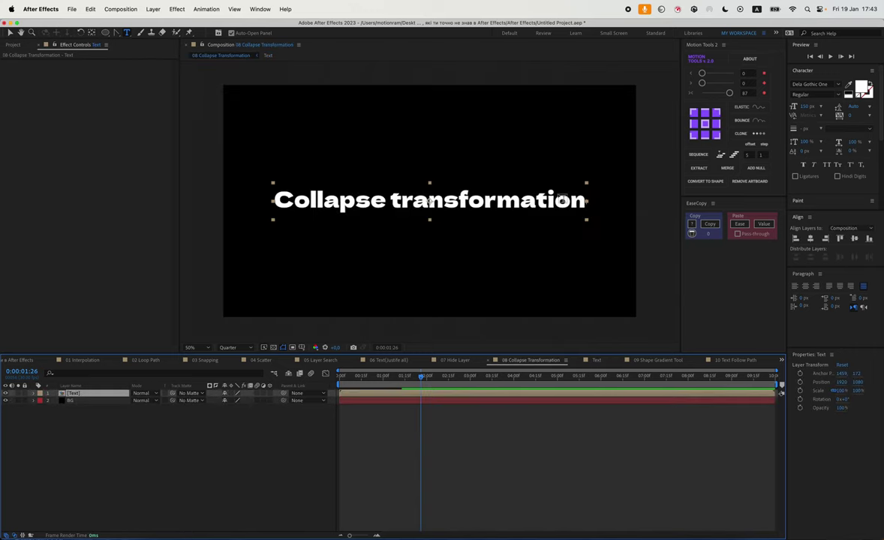
{"action": "left_click", "coordinate": [402, 435]}
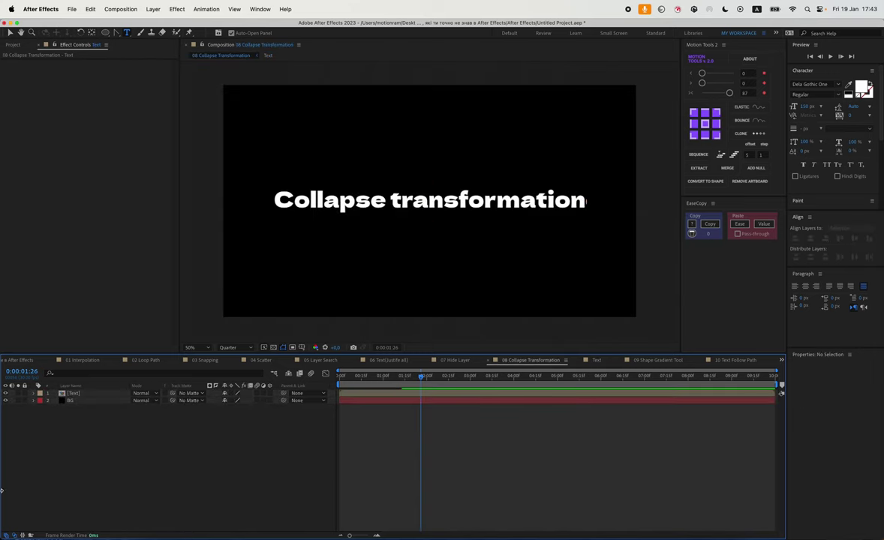
{"action": "left_click", "coordinate": [233, 391]}
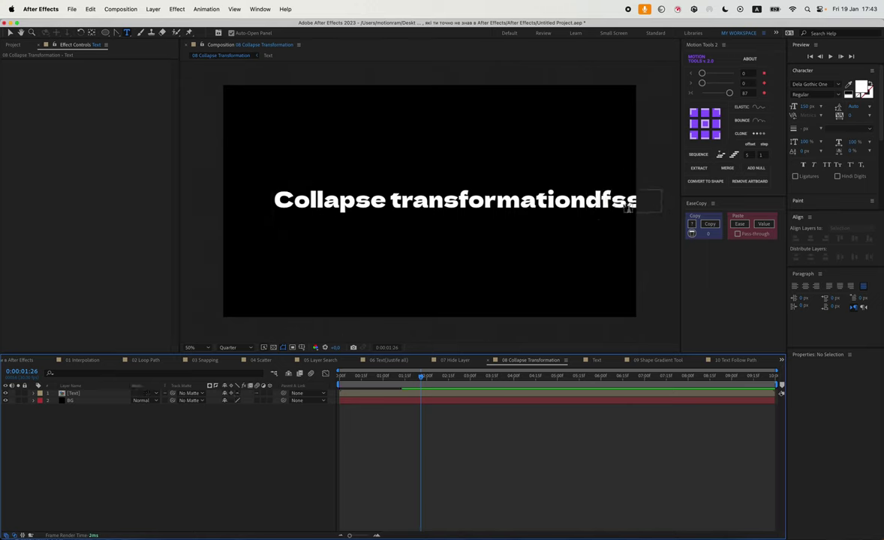
{"action": "key", "text": "v"}
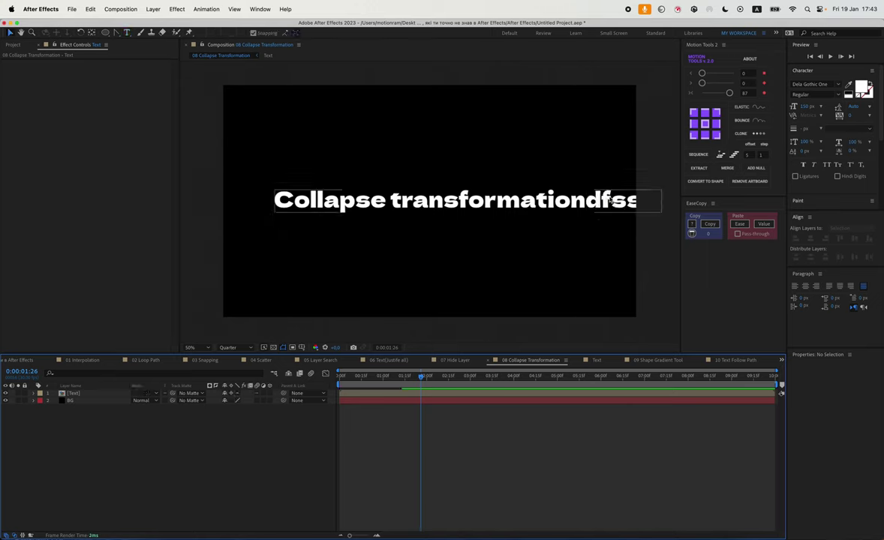
{"action": "mouse_move", "coordinate": [421, 376]}
{"action": "left_mouse_down"}
{"action": "mouse_move", "coordinate": [362, 380]}
{"action": "mouse_move", "coordinate": [379, 381]}
{"action": "left_mouse_up"}
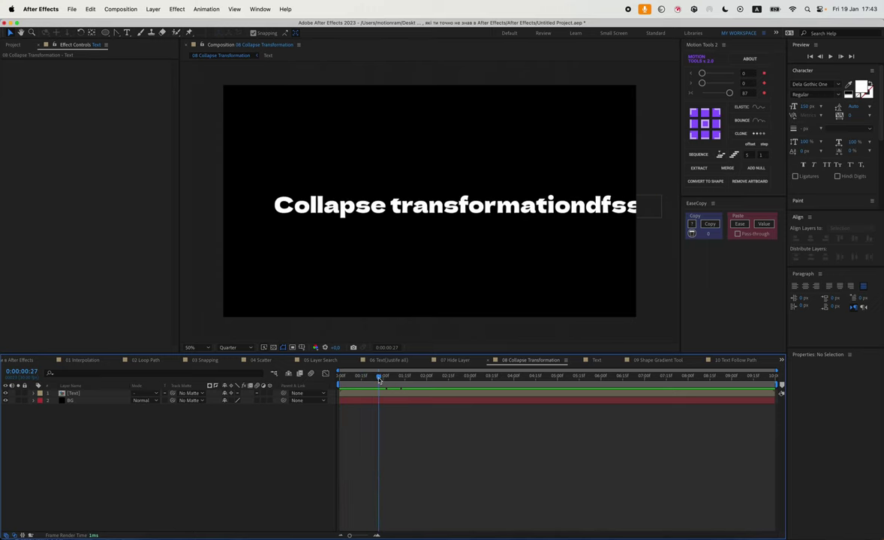
{"action": "key", "text": "shift+period"}
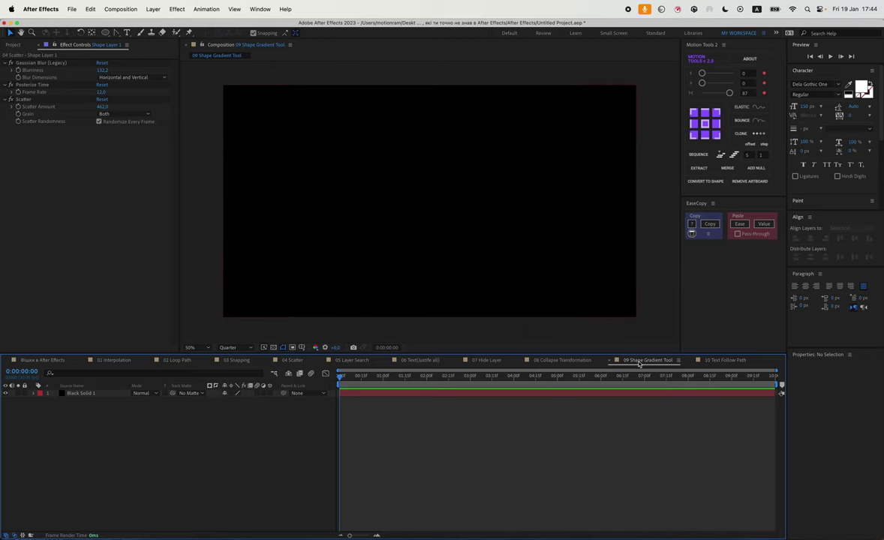
Step: Draw a white circle in the centre of the composition with the Ellipse tool
{"action": "key", "text": "q"}
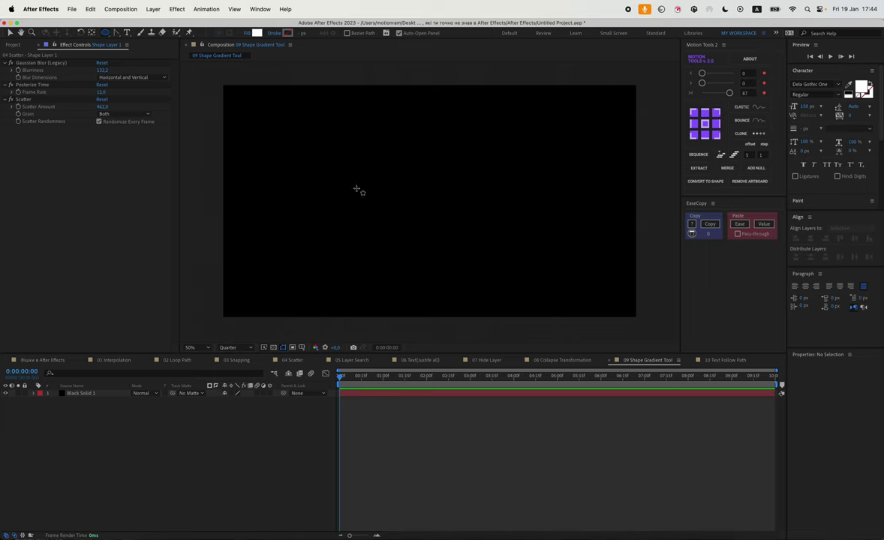
{"action": "left_click_drag", "start_coordinate": [390, 174], "coordinate": [463, 234]}
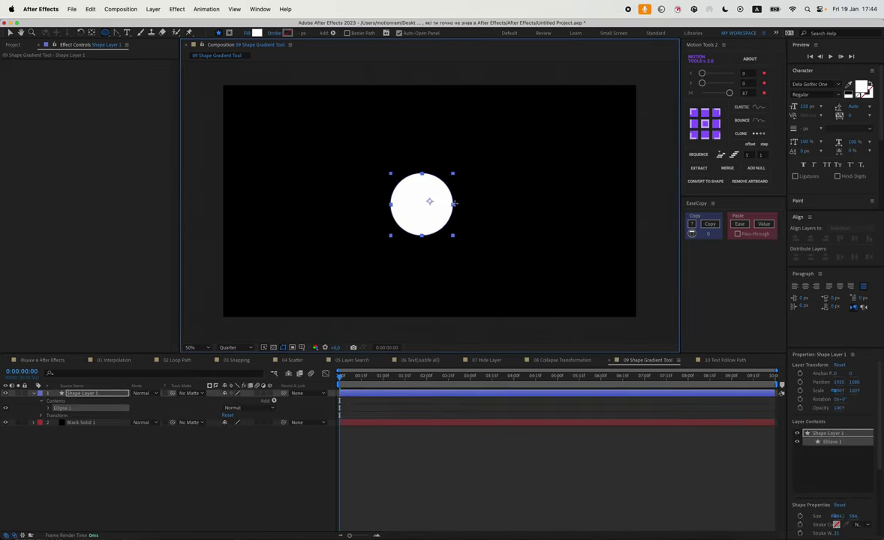
{"action": "key", "text": "v"}
{"action": "left_click", "coordinate": [79, 397]}
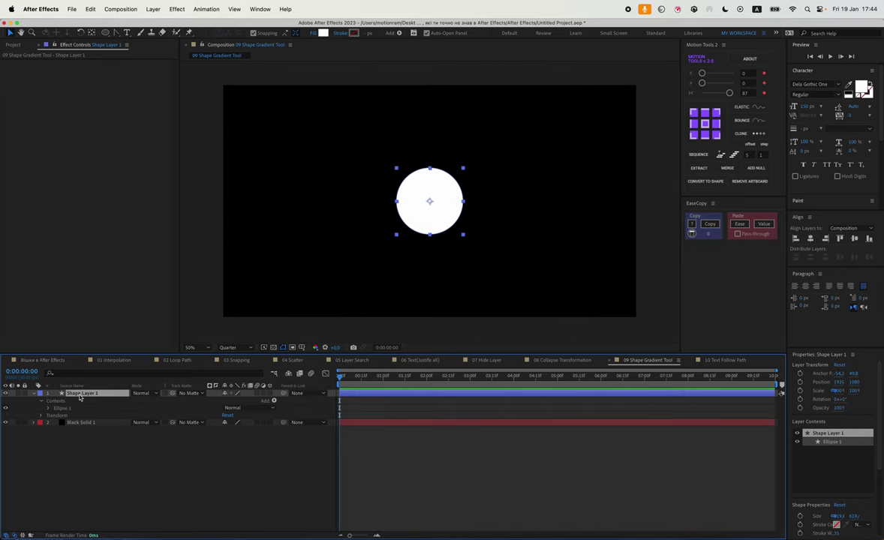
{"action": "key", "text": "super+shift+h"}
{"action": "key", "text": "space"}
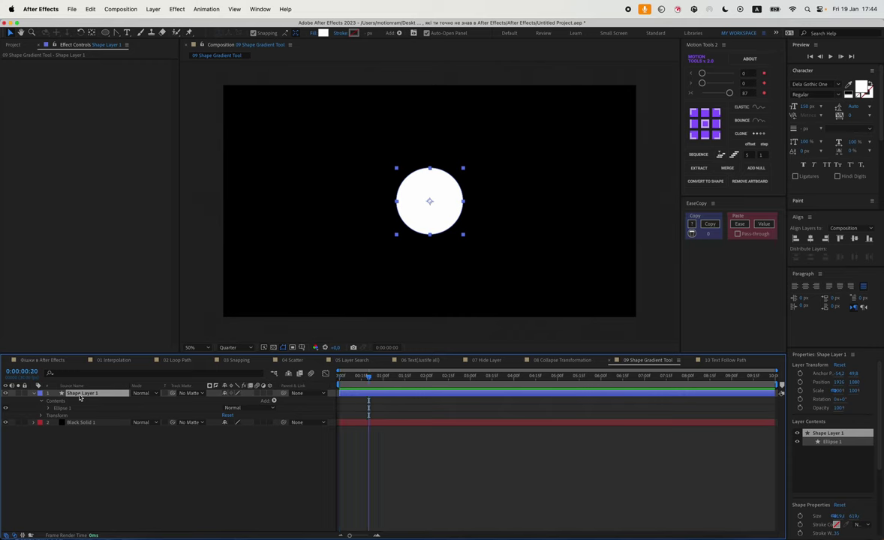
Step: Apply 4-Color Gradient to the circle and move its four colour points onto it
{"action": "key", "text": "ctrl+space"}
{"action": "type", "text": "4"}
{"action": "key", "text": "Return"}
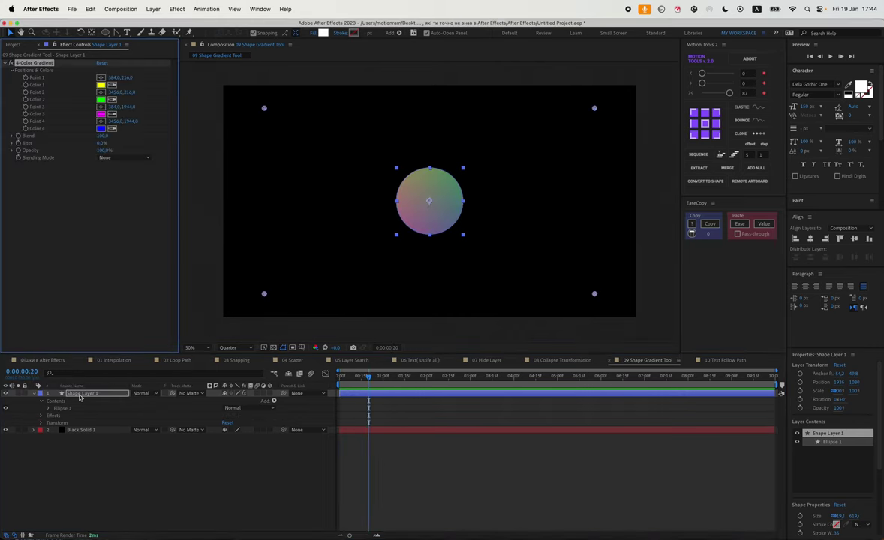
{"action": "left_click_drag", "start_coordinate": [595, 107], "coordinate": [476, 159]}
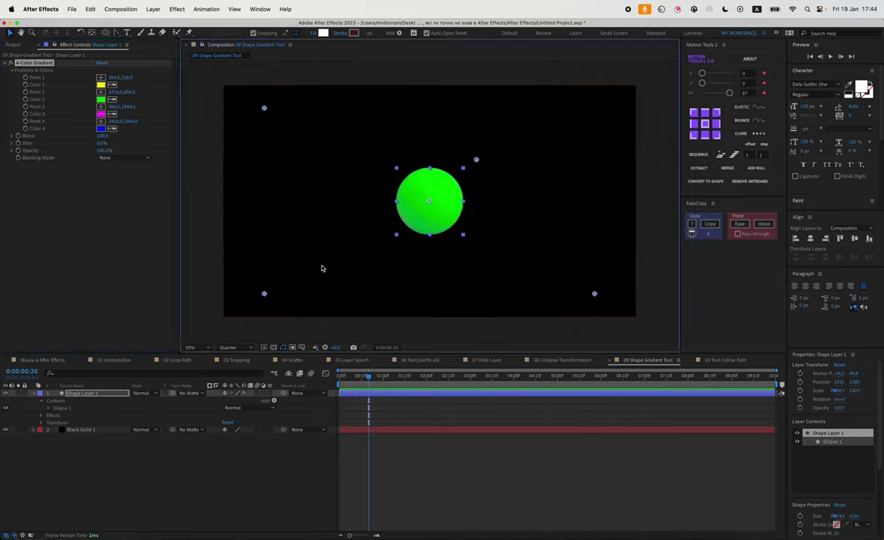
{"action": "left_click_drag", "start_coordinate": [265, 294], "coordinate": [387, 237]}
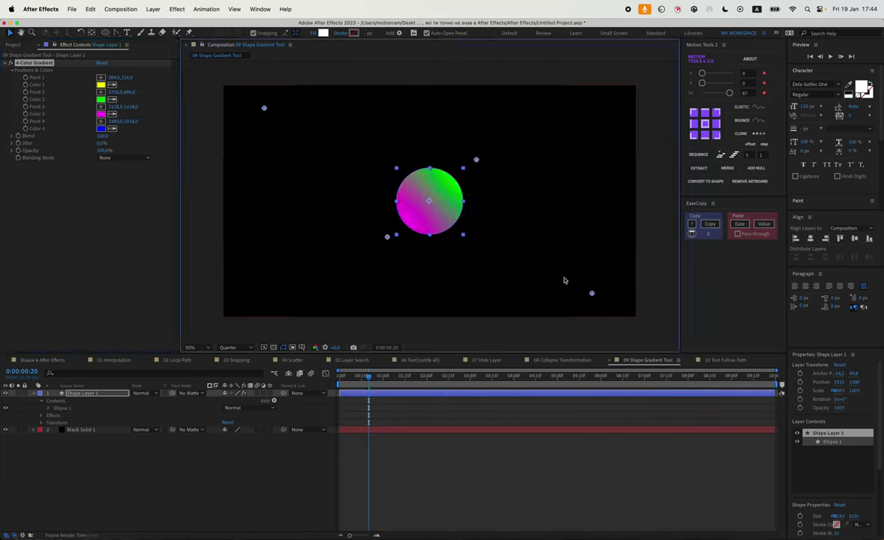
{"action": "left_click_drag", "start_coordinate": [594, 294], "coordinate": [476, 234]}
{"action": "left_click_drag", "start_coordinate": [265, 107], "coordinate": [388, 174]}
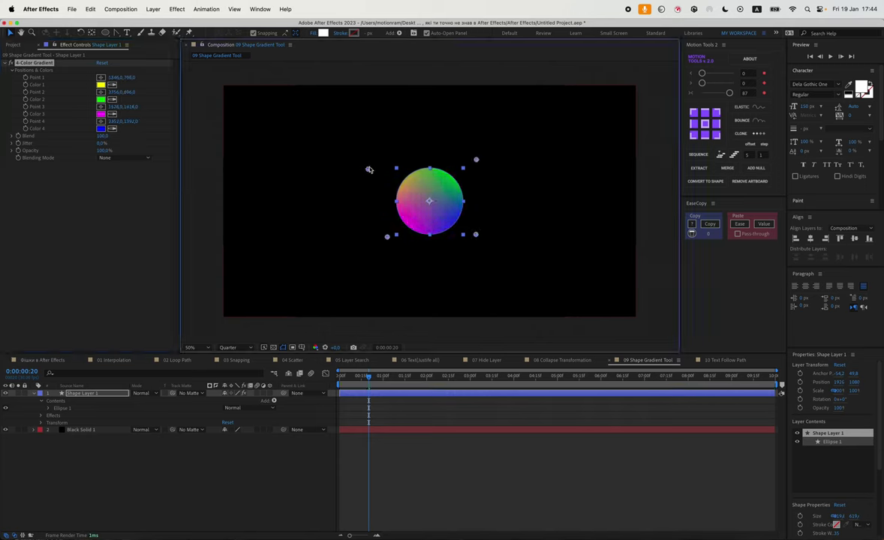
Step: Delete the 4-Color Gradient effect from the circle
{"action": "left_click", "coordinate": [419, 402]}
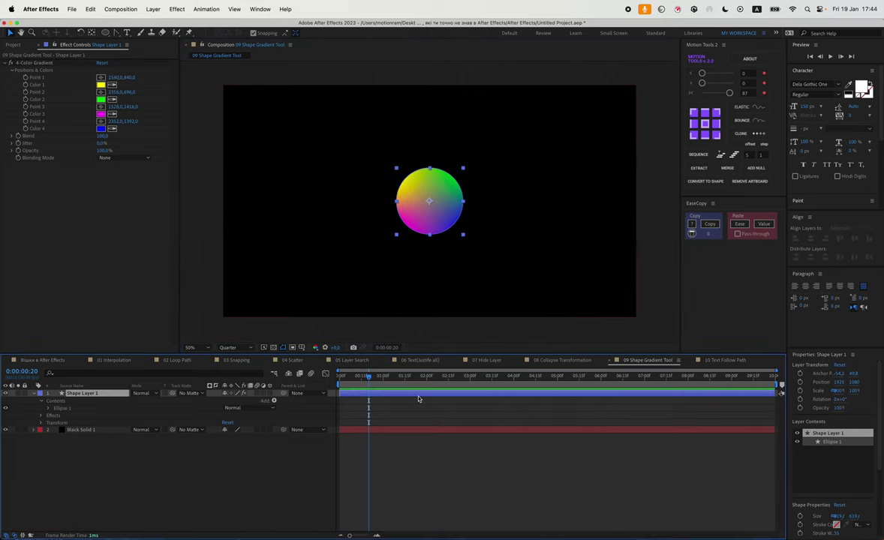
{"action": "mouse_move", "coordinate": [441, 200]}
{"action": "left_mouse_down"}
{"action": "mouse_move", "coordinate": [418, 164]}
{"action": "mouse_move", "coordinate": [440, 189]}
{"action": "left_mouse_up"}
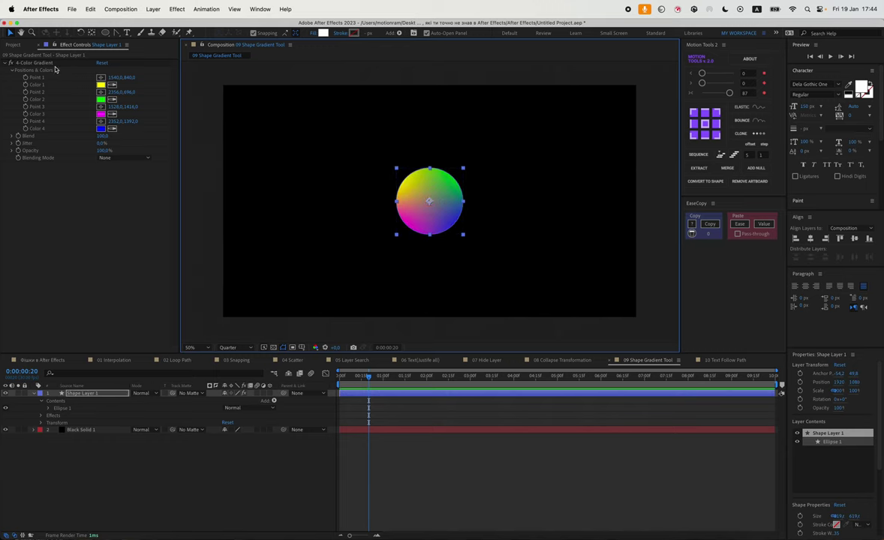
{"action": "left_click", "coordinate": [55, 69]}
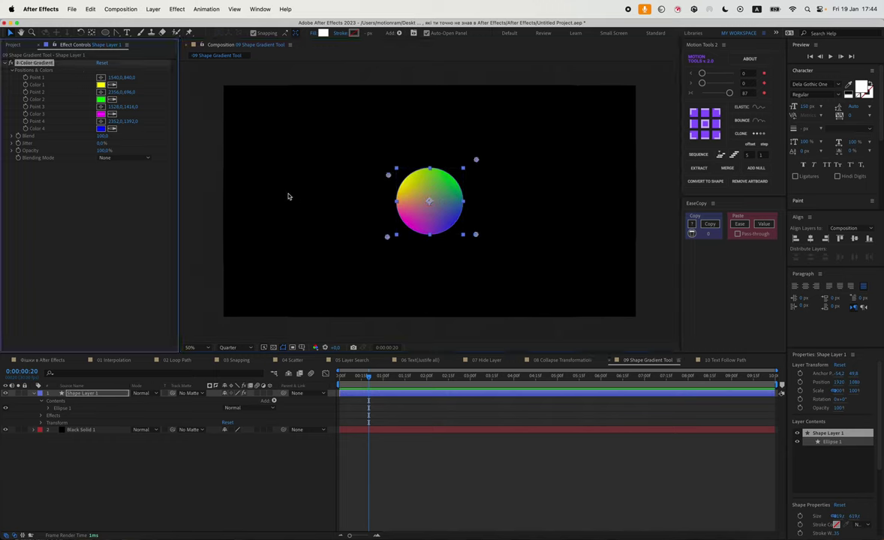
{"action": "key", "text": "Delete"}
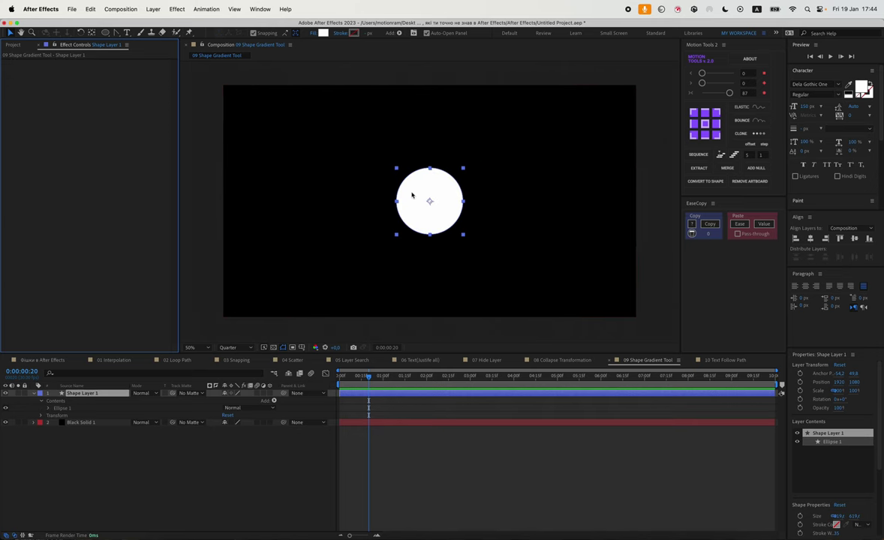
Step: Switch the circle's fill to Linear Gradient and bring up its stops in the Gradient Editor
{"action": "left_click", "coordinate": [313, 33]}
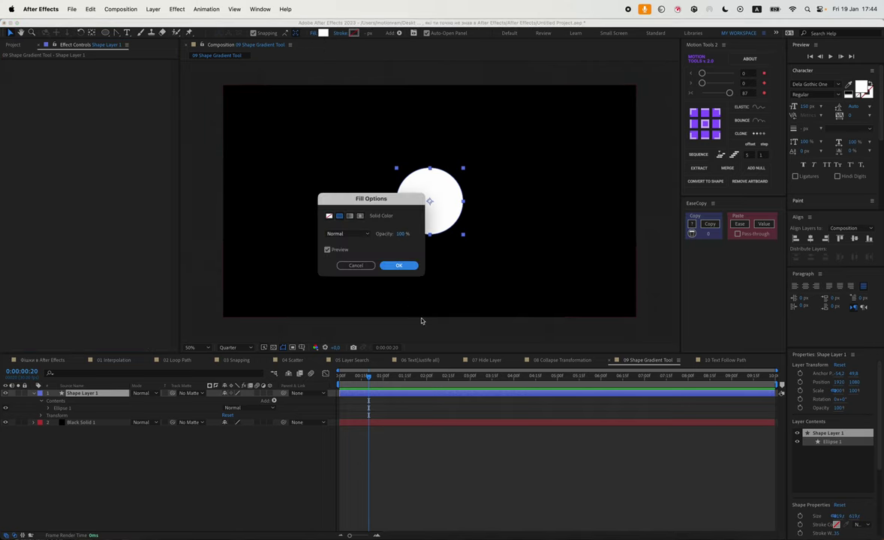
{"action": "left_click", "coordinate": [398, 266]}
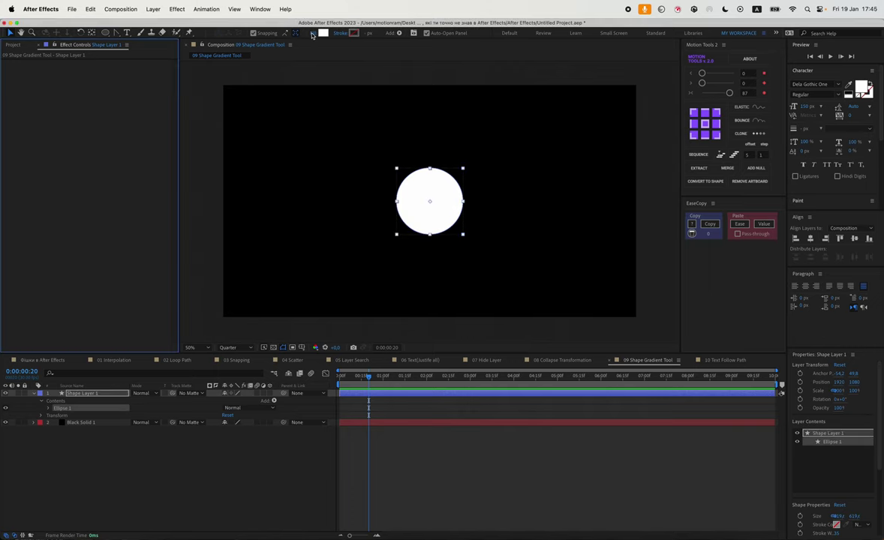
{"action": "left_click", "coordinate": [313, 34]}
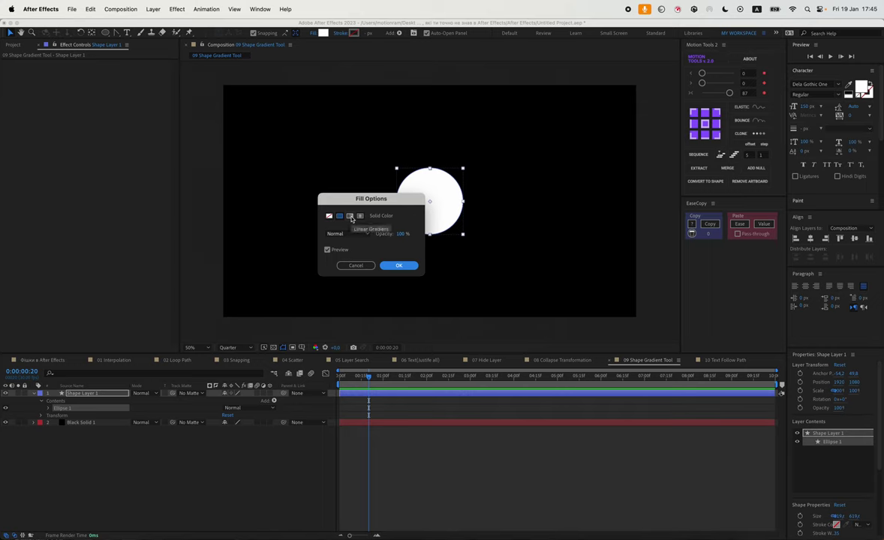
{"action": "left_click", "coordinate": [350, 216]}
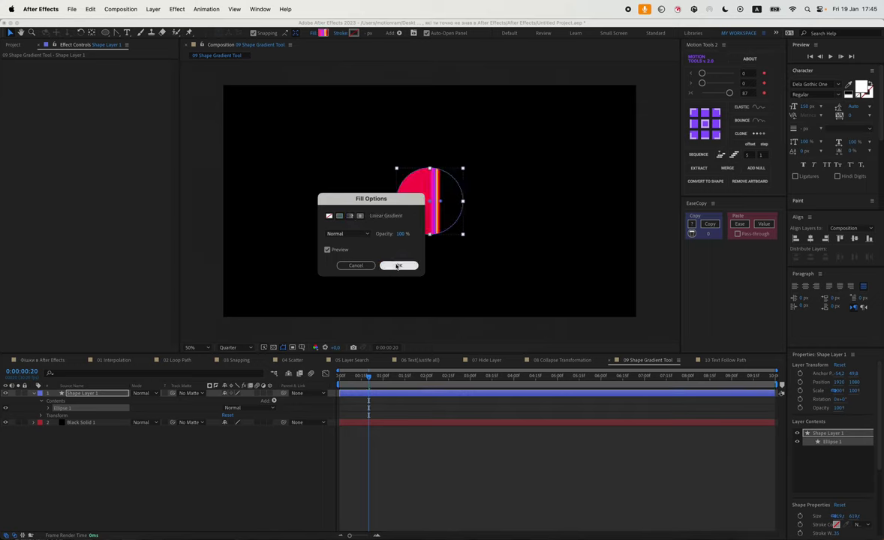
{"action": "left_click", "coordinate": [398, 267]}
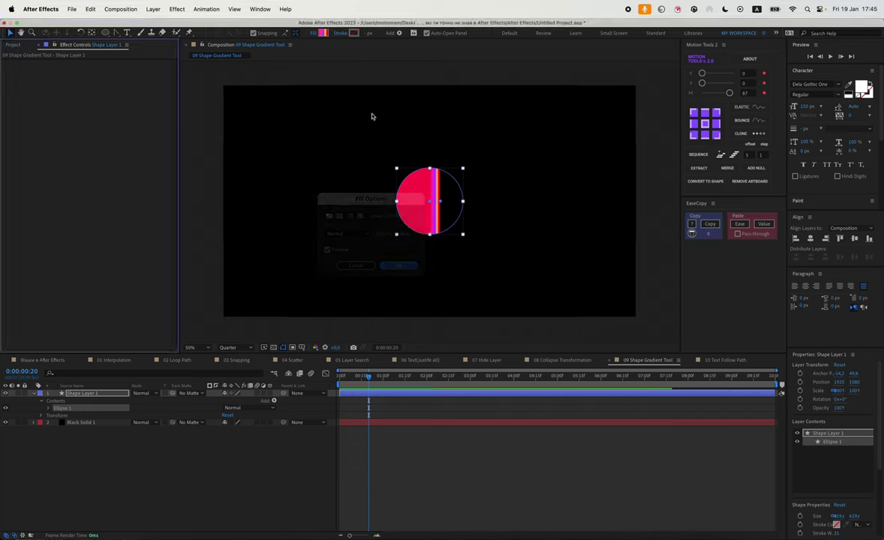
{"action": "left_click", "coordinate": [323, 33]}
Step: Add teal, cream and cyan colour stops to the circle's gradient
{"action": "left_click_drag", "start_coordinate": [445, 233], "coordinate": [414, 232]}
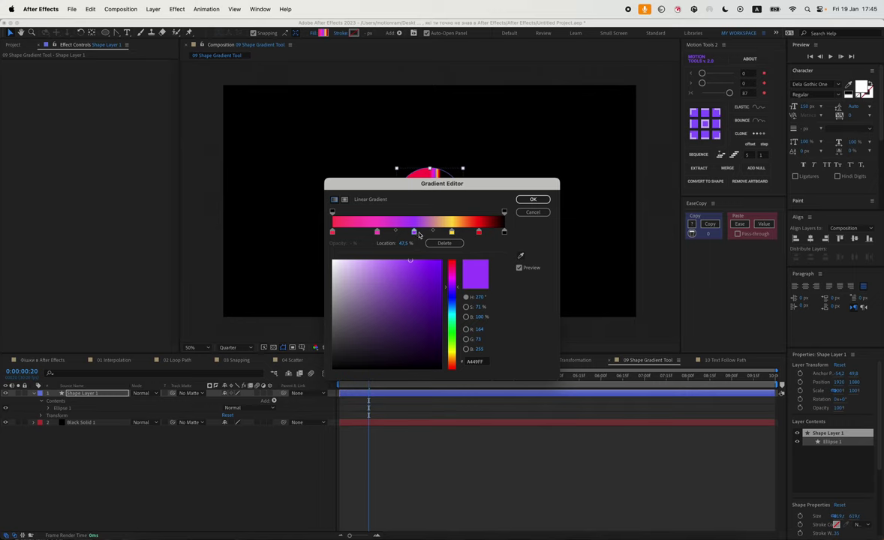
{"action": "left_click", "coordinate": [357, 231]}
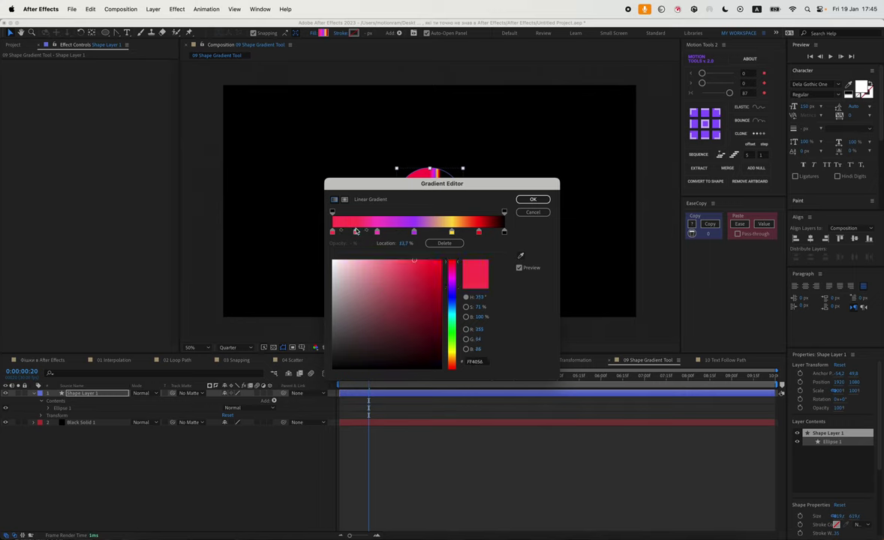
{"action": "left_click_drag", "start_coordinate": [451, 280], "coordinate": [454, 314]}
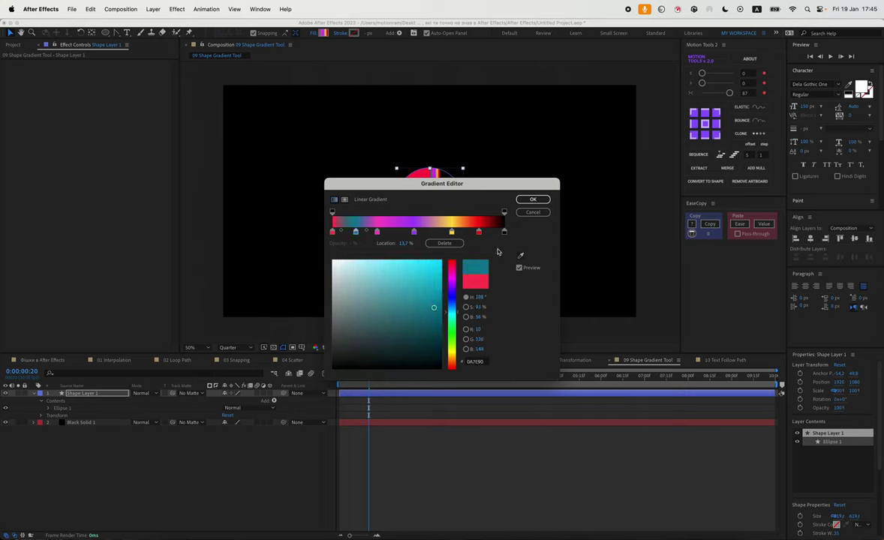
{"action": "left_click", "coordinate": [465, 231]}
{"action": "left_click_drag", "start_coordinate": [409, 264], "coordinate": [344, 260]}
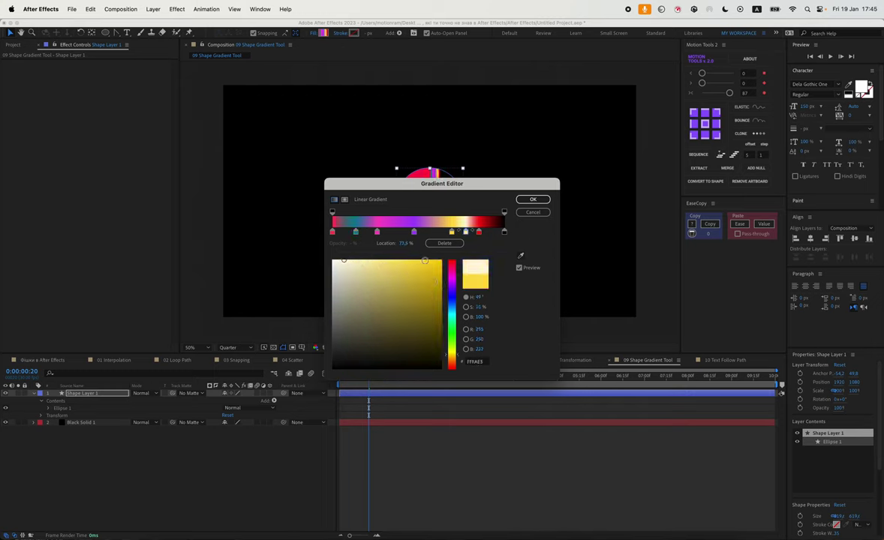
{"action": "left_click", "coordinate": [489, 232]}
{"action": "mouse_move", "coordinate": [451, 267]}
{"action": "left_mouse_down"}
{"action": "mouse_move", "coordinate": [451, 366]}
{"action": "mouse_move", "coordinate": [451, 312]}
{"action": "left_mouse_up"}
{"action": "left_click", "coordinate": [412, 261]}
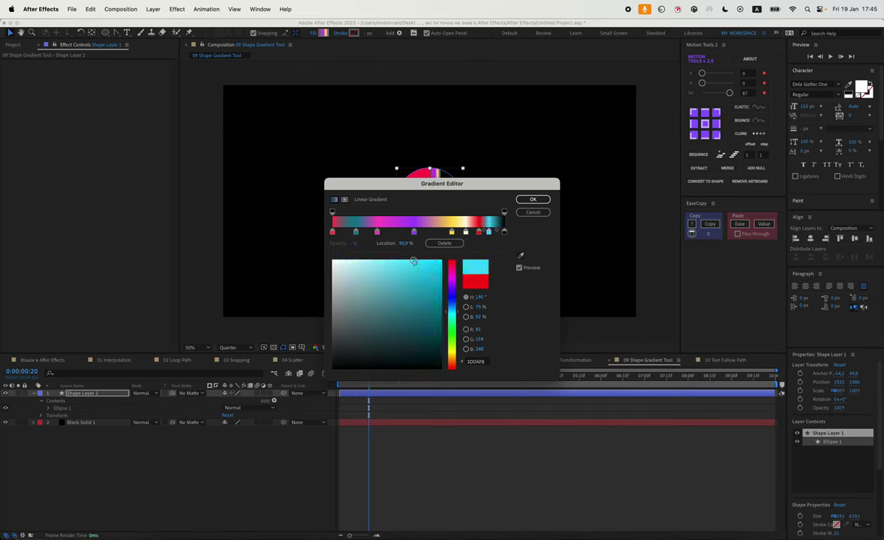
{"action": "left_click_drag", "start_coordinate": [413, 261], "coordinate": [409, 260]}
Step: Reposition the stops, cyan at 92.2%, apply, and drag the gradient diagonally across the circle
{"action": "mouse_move", "coordinate": [451, 232]}
{"action": "left_mouse_down"}
{"action": "mouse_move", "coordinate": [441, 231]}
{"action": "mouse_move", "coordinate": [472, 233]}
{"action": "left_mouse_up"}
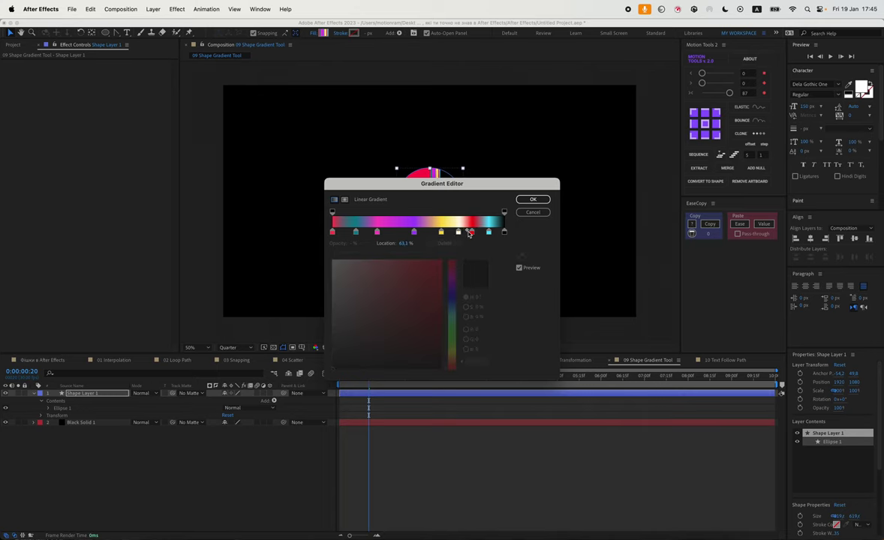
{"action": "left_click", "coordinate": [412, 232]}
{"action": "left_click", "coordinate": [489, 232]}
{"action": "left_click_drag", "start_coordinate": [490, 233], "coordinate": [492, 235]}
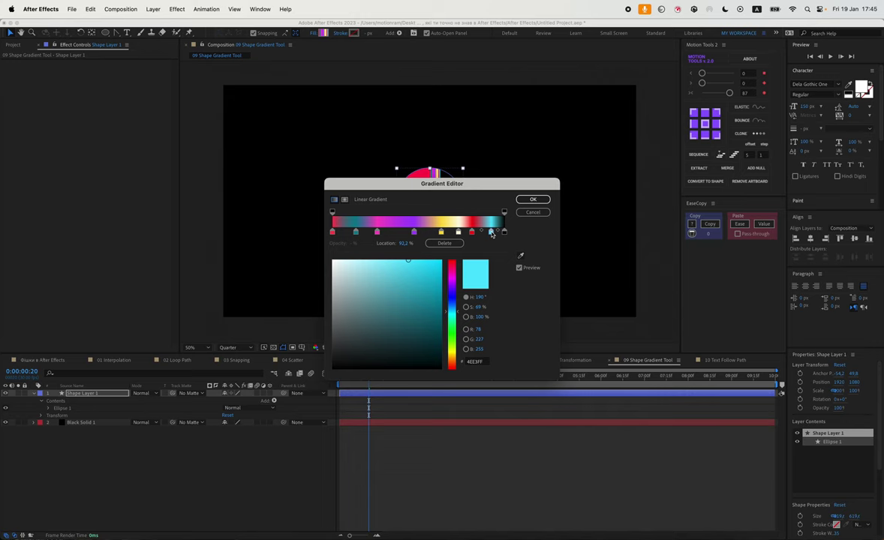
{"action": "left_click", "coordinate": [533, 199]}
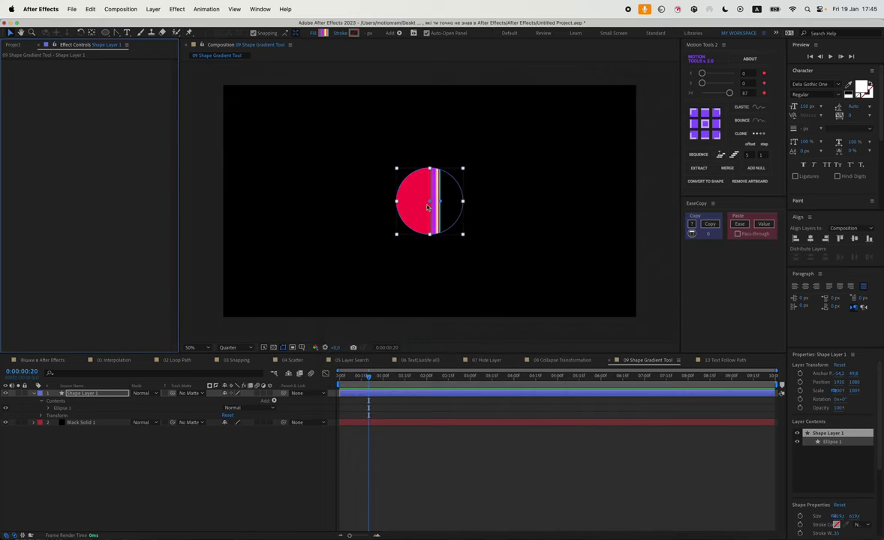
{"action": "mouse_move", "coordinate": [431, 202]}
{"action": "left_mouse_down"}
{"action": "mouse_move", "coordinate": [394, 175]}
{"action": "mouse_move", "coordinate": [457, 242]}
{"action": "mouse_move", "coordinate": [455, 234]}
{"action": "left_mouse_up"}
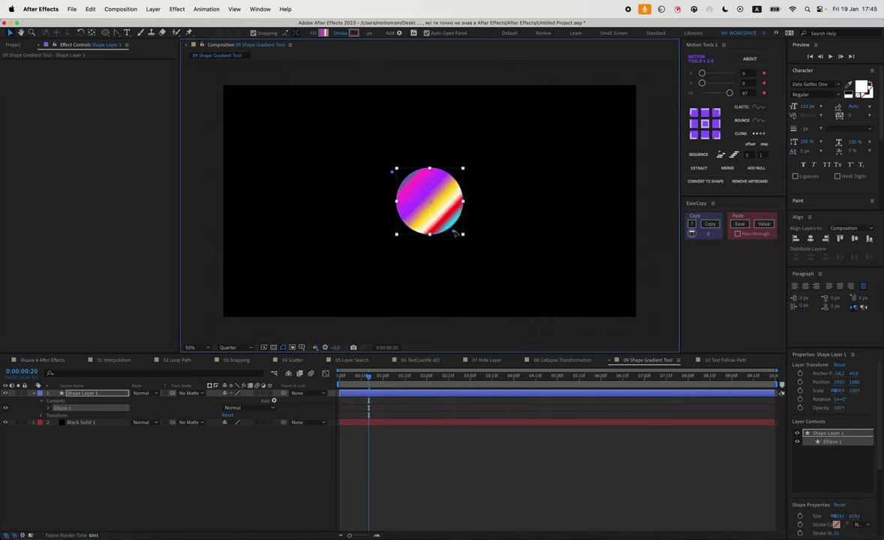
Step: Apply Gaussian Blur (Legacy) to Shape Layer 1 with Blurriness around 120
{"action": "left_click", "coordinate": [103, 394]}
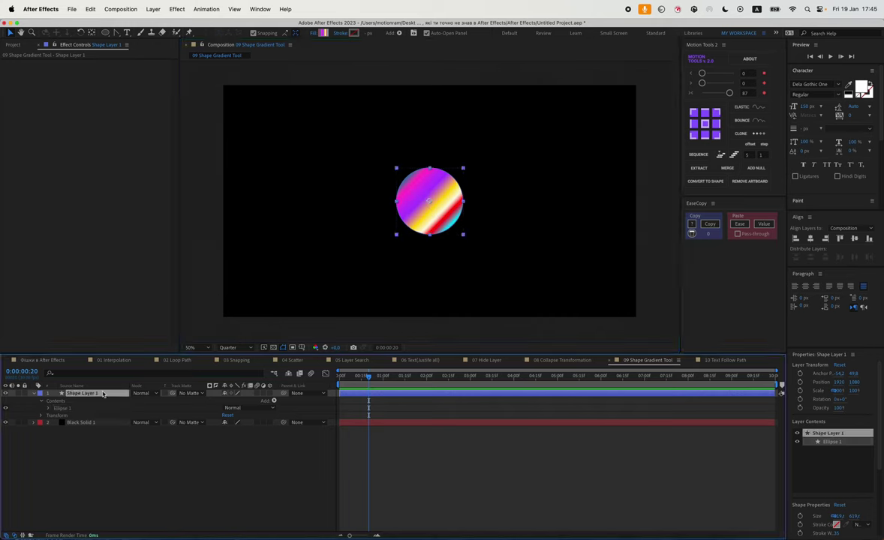
{"action": "key", "text": "ctrl+space"}
{"action": "type", "text": "lbu"}
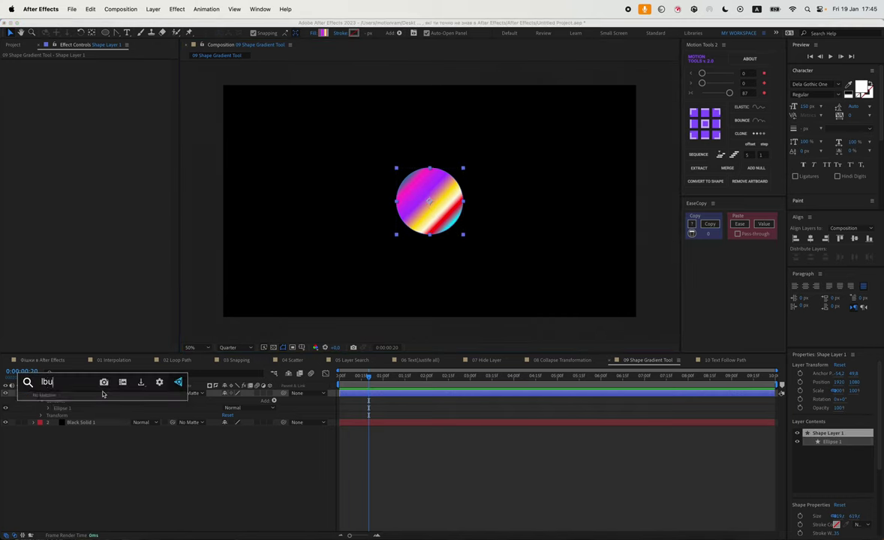
{"action": "type", "text": "r"}
{"action": "key", "text": "Return"}
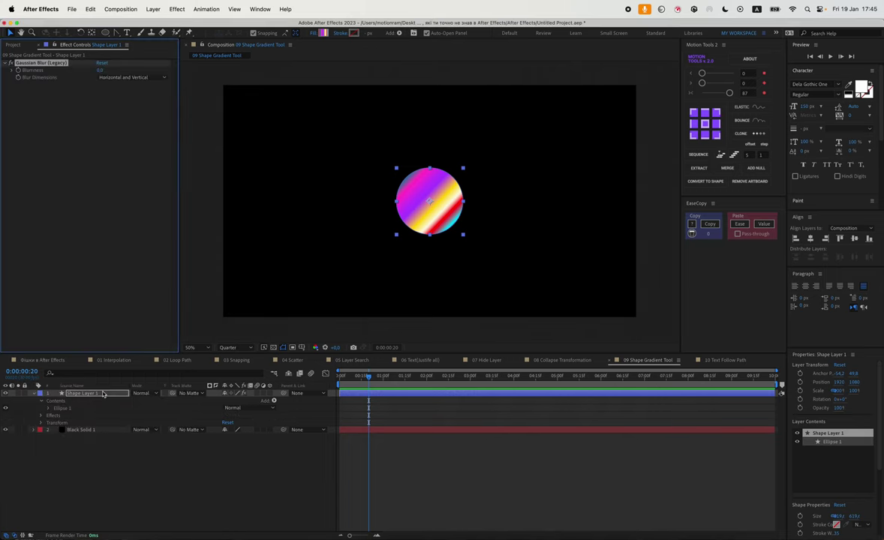
{"action": "left_click", "coordinate": [109, 74]}
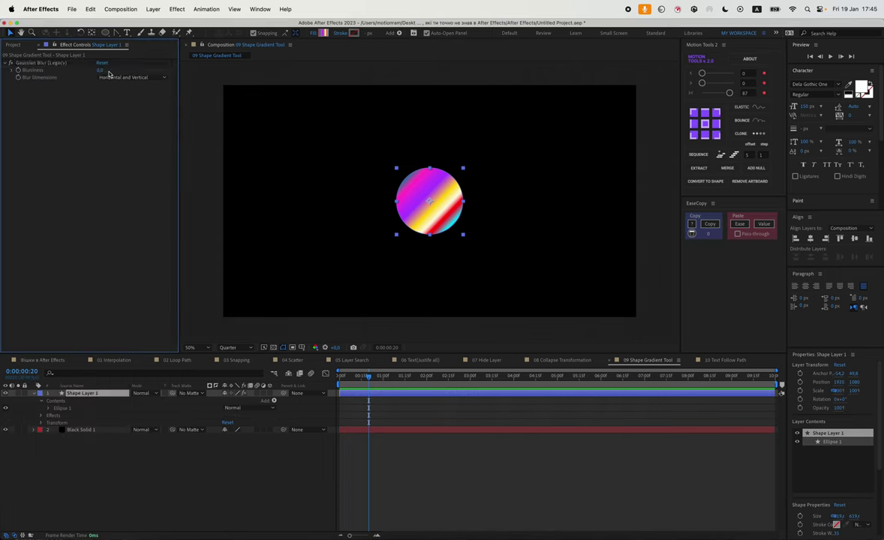
{"action": "left_click_drag", "start_coordinate": [100, 70], "coordinate": [621, 238]}
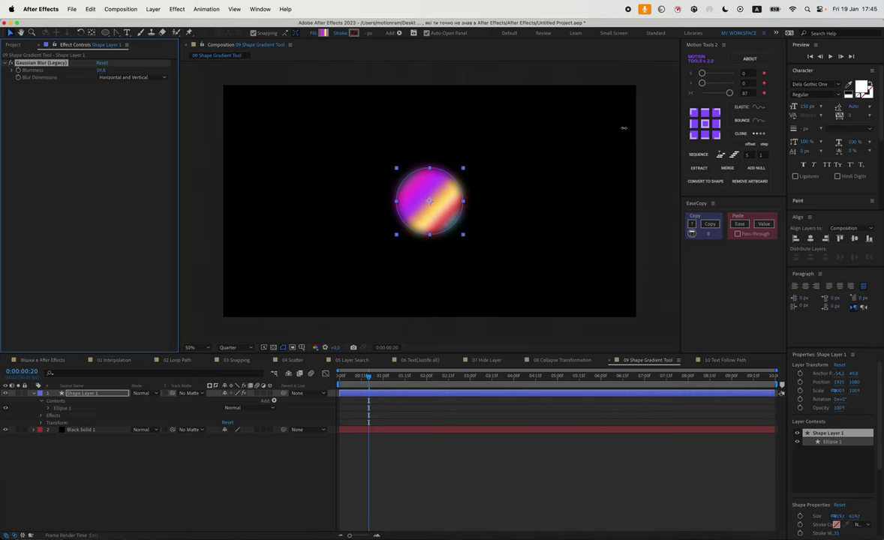
{"action": "left_click", "coordinate": [519, 437]}
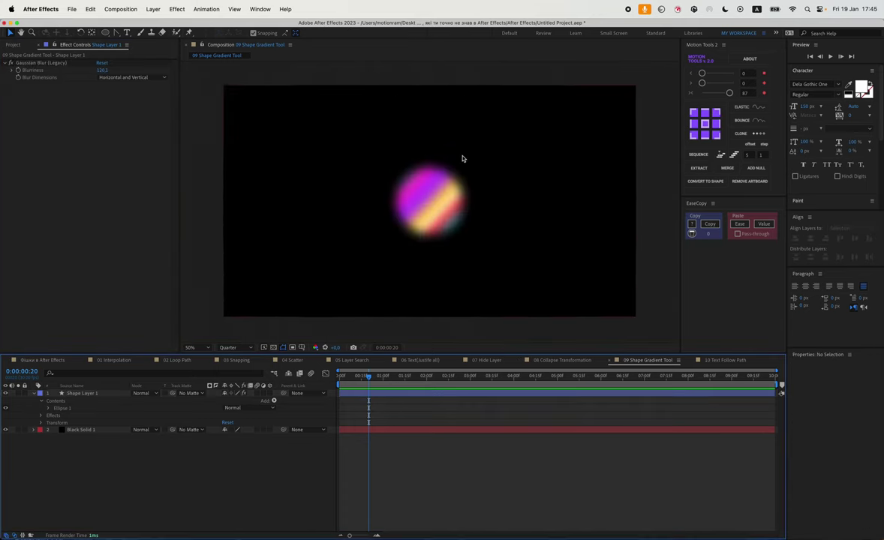
Step: Move the gradient circle up and right of centre and switch the blur off
{"action": "key", "text": "ctrl+Down"}
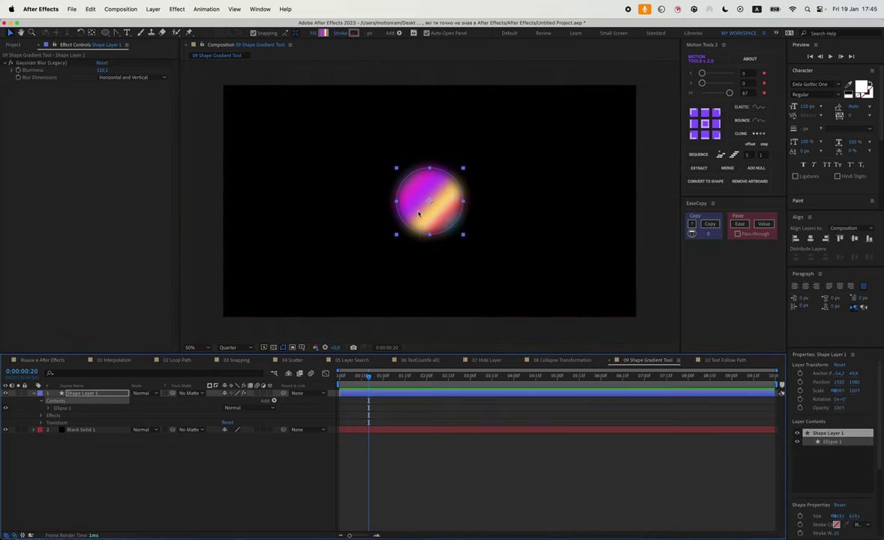
{"action": "mouse_move", "coordinate": [419, 214]}
{"action": "left_mouse_down"}
{"action": "mouse_move", "coordinate": [409, 224]}
{"action": "mouse_move", "coordinate": [364, 184]}
{"action": "mouse_move", "coordinate": [411, 185]}
{"action": "mouse_move", "coordinate": [474, 165]}
{"action": "mouse_move", "coordinate": [308, 201]}
{"action": "mouse_move", "coordinate": [486, 190]}
{"action": "left_mouse_up"}
{"action": "left_click", "coordinate": [11, 63]}
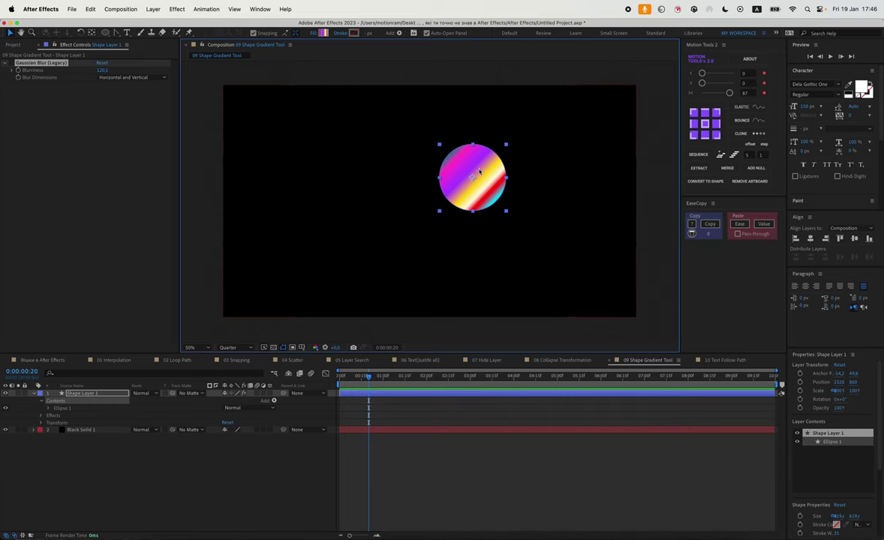
{"action": "left_click", "coordinate": [452, 468]}
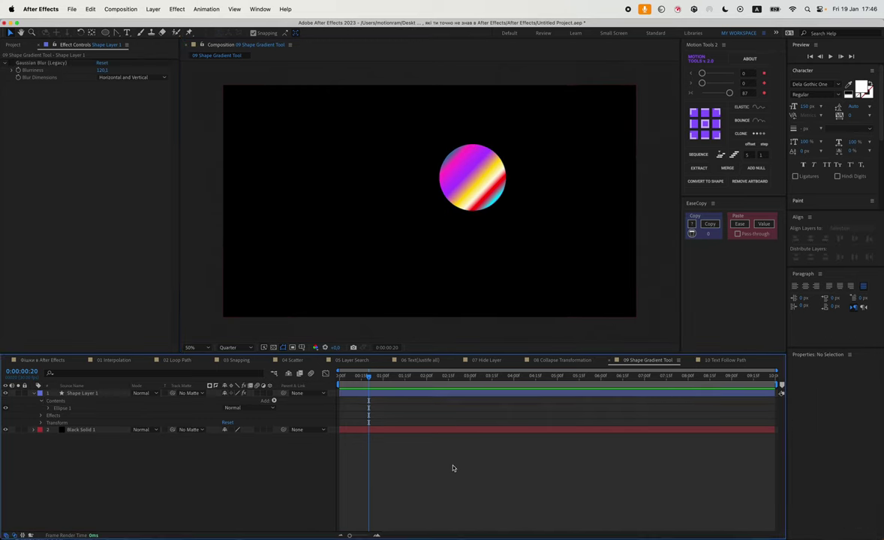
Step: In 10 Text Follow Path, draw a zigzag Pen mask across the Ukrainian text
{"action": "left_click", "coordinate": [725, 361]}
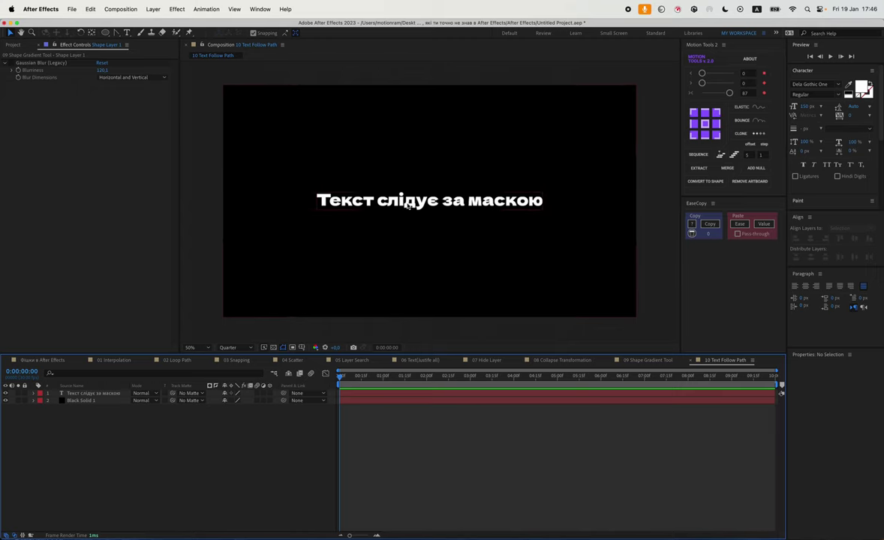
{"action": "left_click", "coordinate": [116, 32]}
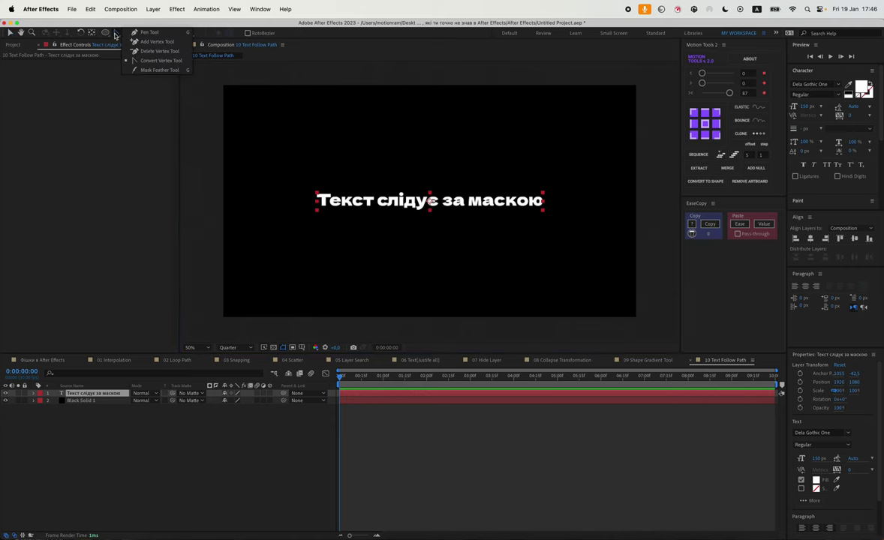
{"action": "left_click", "coordinate": [274, 213]}
{"action": "left_click", "coordinate": [354, 169]}
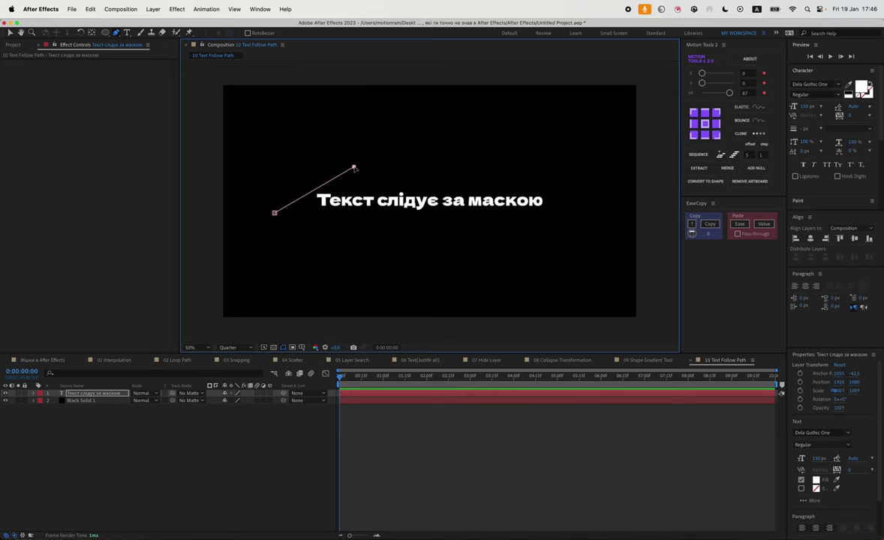
{"action": "left_click", "coordinate": [400, 224]}
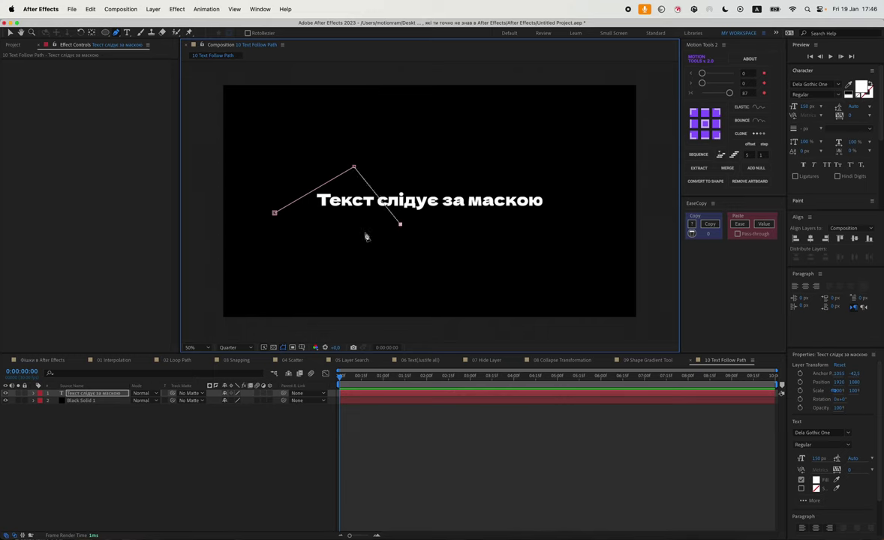
{"action": "left_click", "coordinate": [101, 395]}
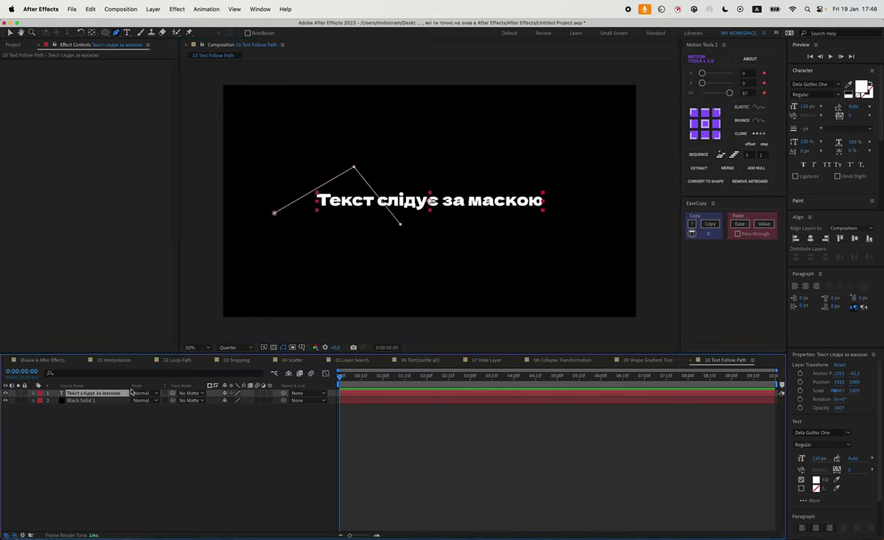
{"action": "left_click", "coordinate": [401, 225]}
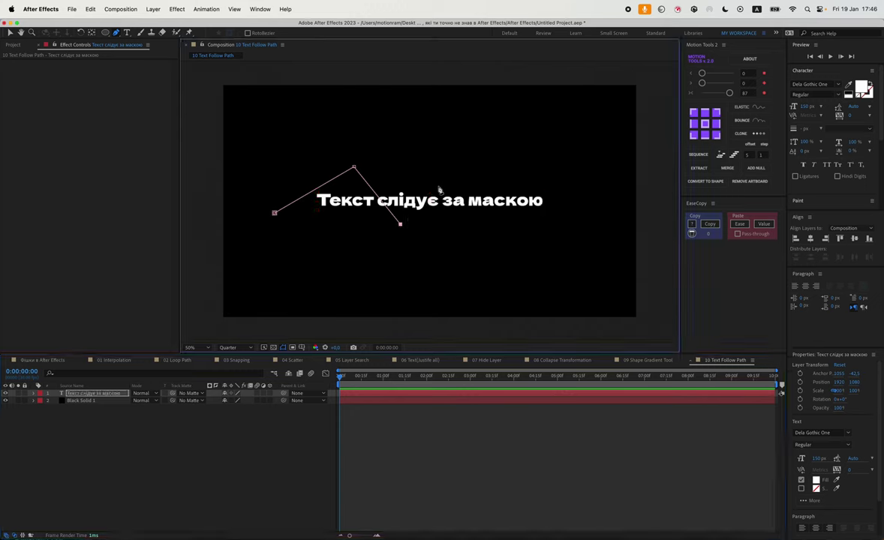
{"action": "left_click", "coordinate": [459, 185]}
{"action": "left_click", "coordinate": [530, 235]}
{"action": "left_click", "coordinate": [586, 192]}
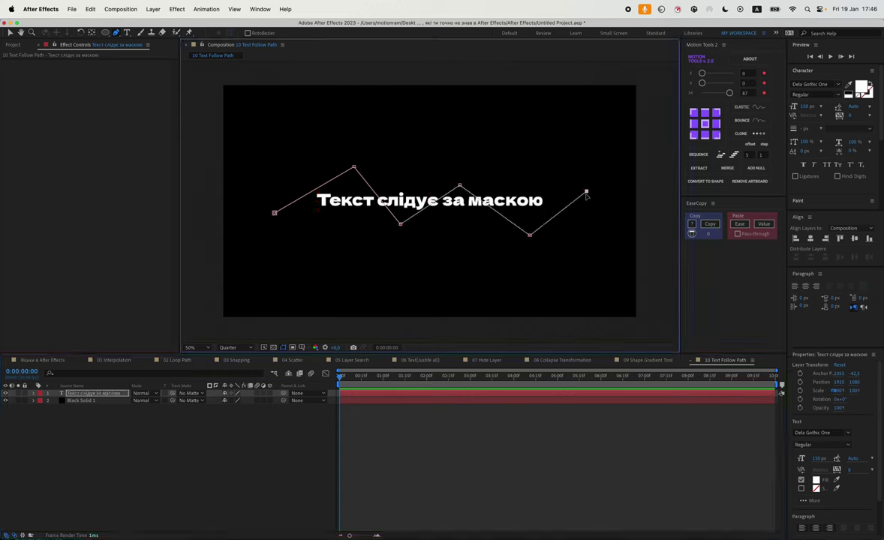
Step: Convert all the zigzag mask's vertices to smooth curves with the Convert Vertex Tool
{"action": "left_click", "coordinate": [117, 33]}
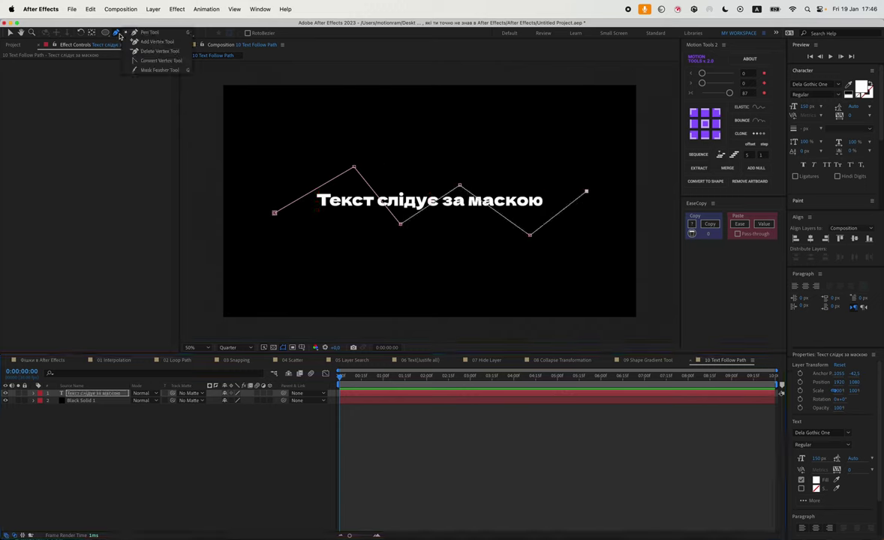
{"action": "left_click", "coordinate": [157, 65]}
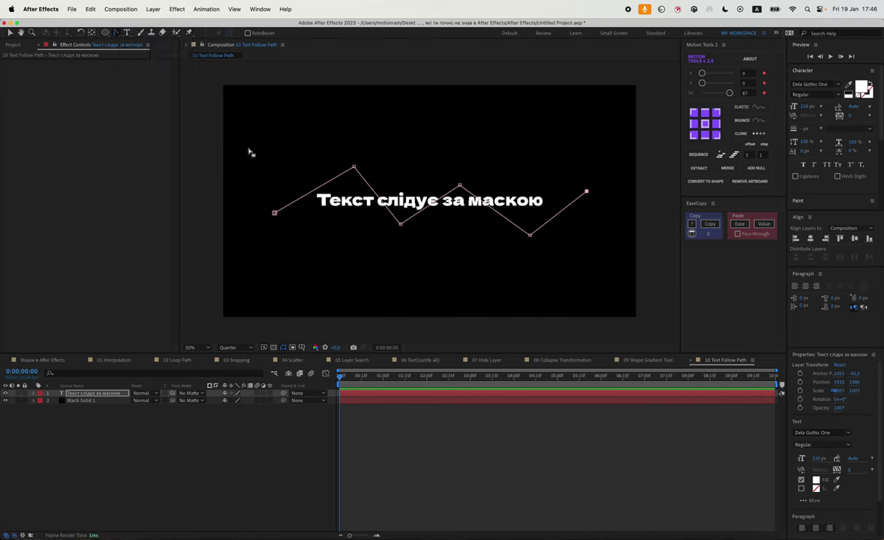
{"action": "left_click_drag", "start_coordinate": [242, 136], "coordinate": [540, 229]}
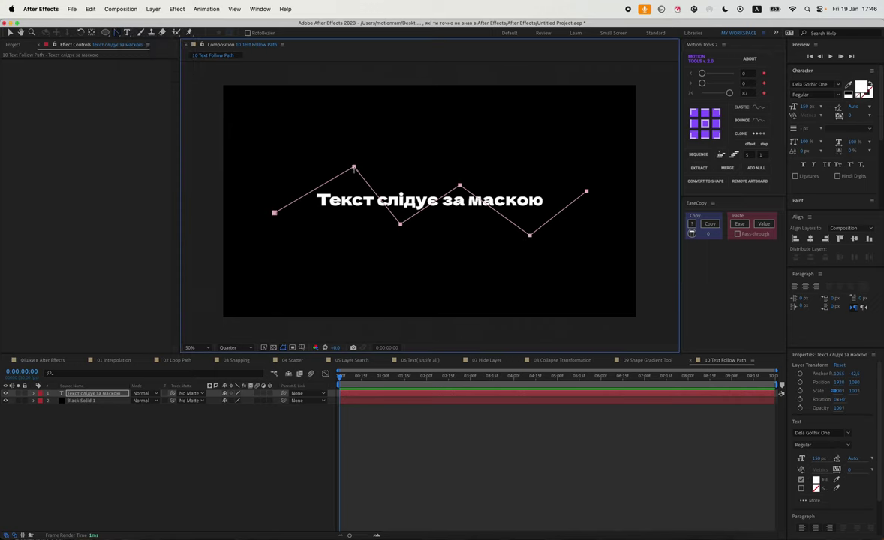
{"action": "left_click", "coordinate": [354, 168]}
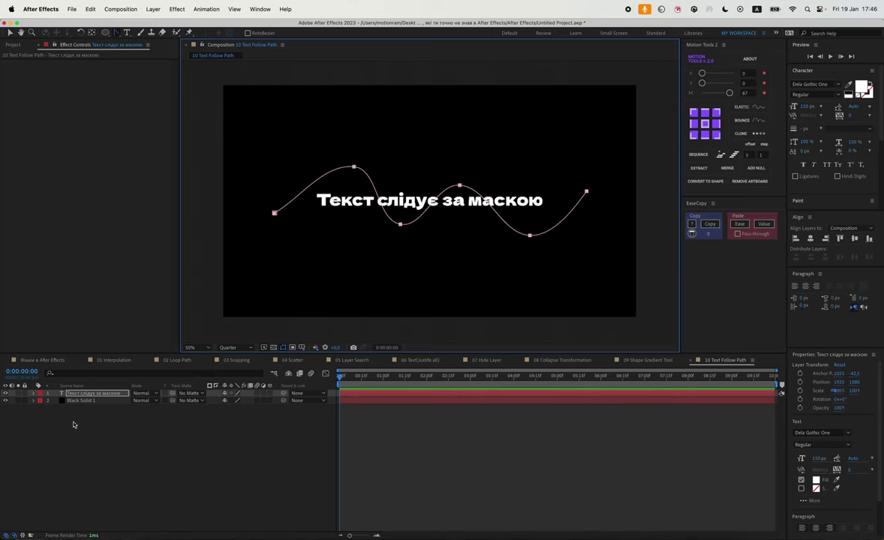
{"action": "left_click", "coordinate": [77, 394]}
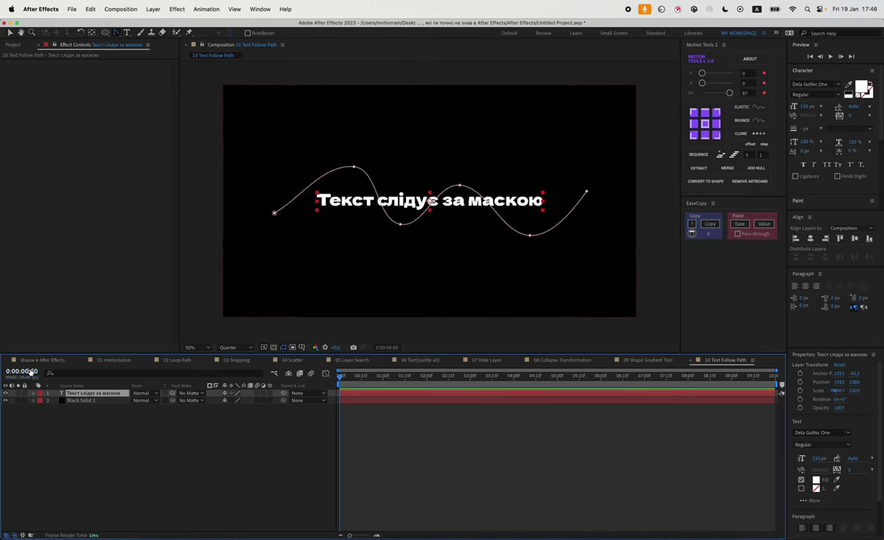
Step: Set the text's Path Options Path to Mask 1 and slide it back along the wave
{"action": "left_click", "coordinate": [35, 394]}
{"action": "left_click", "coordinate": [42, 408]}
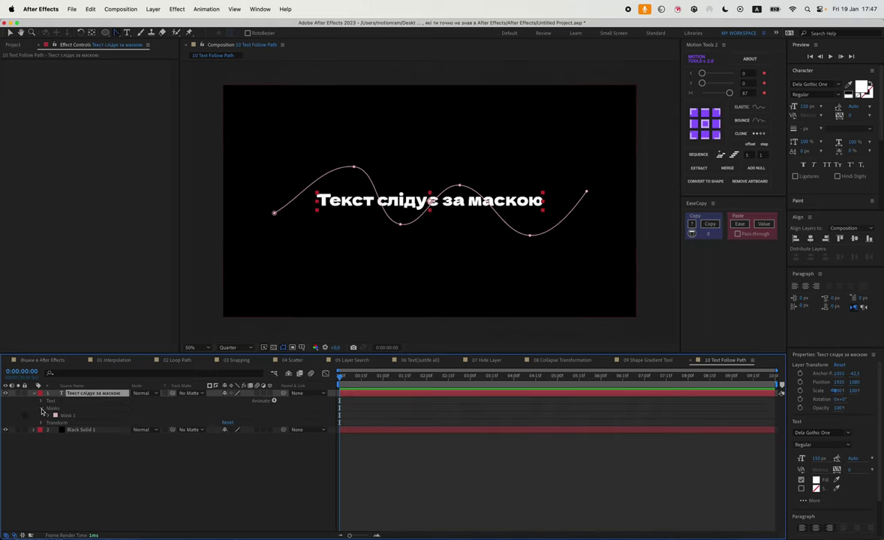
{"action": "left_click", "coordinate": [42, 410]}
{"action": "left_click", "coordinate": [42, 402]}
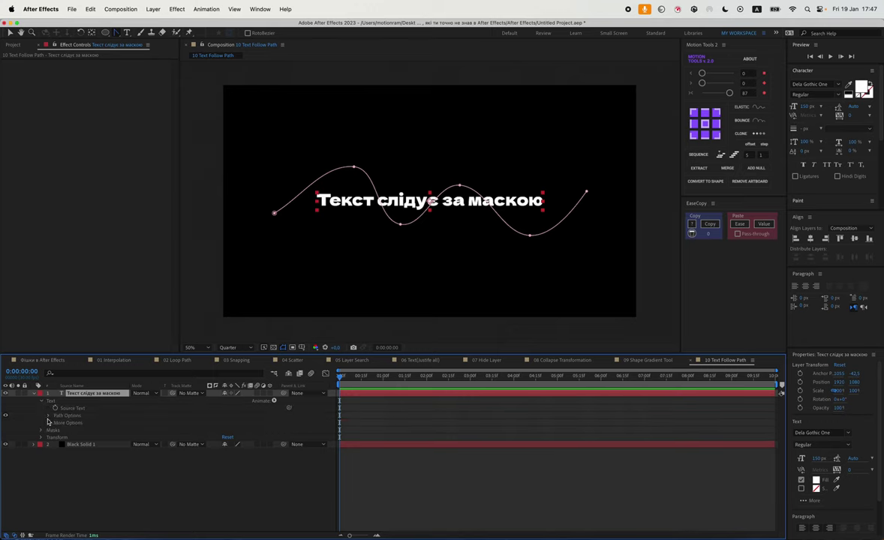
{"action": "left_click", "coordinate": [48, 415]}
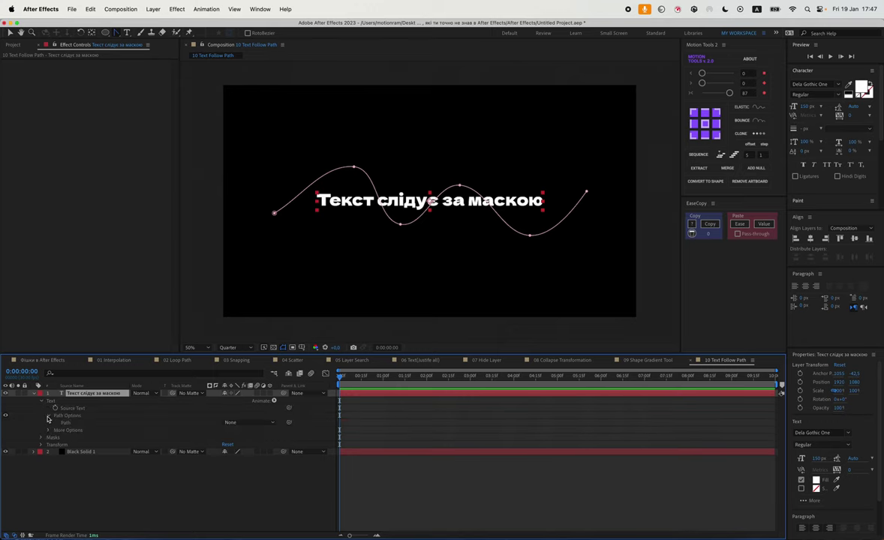
{"action": "left_click", "coordinate": [221, 421]}
{"action": "left_click", "coordinate": [226, 414]}
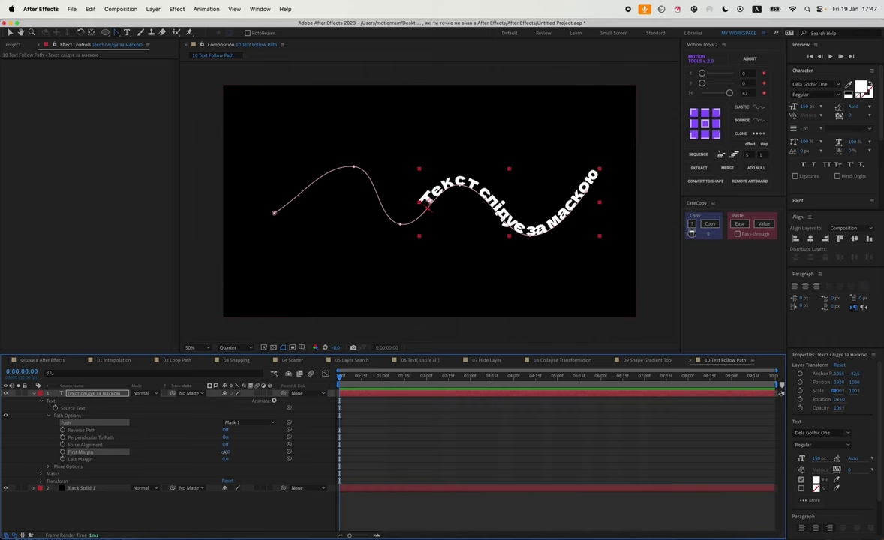
{"action": "left_click_drag", "start_coordinate": [225, 452], "coordinate": [183, 455]}
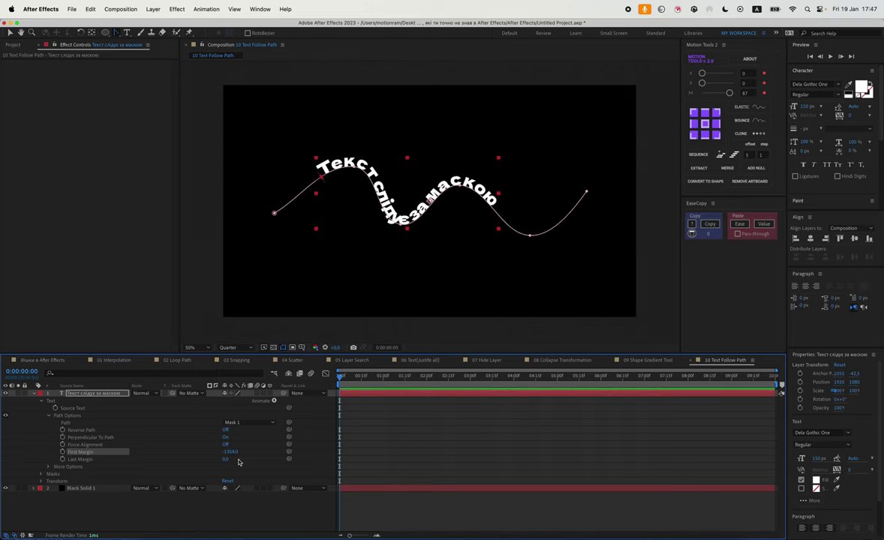
Step: Raise Tracking to about 470 and shift the text to start near the curve's left end
{"action": "left_click", "coordinate": [73, 408]}
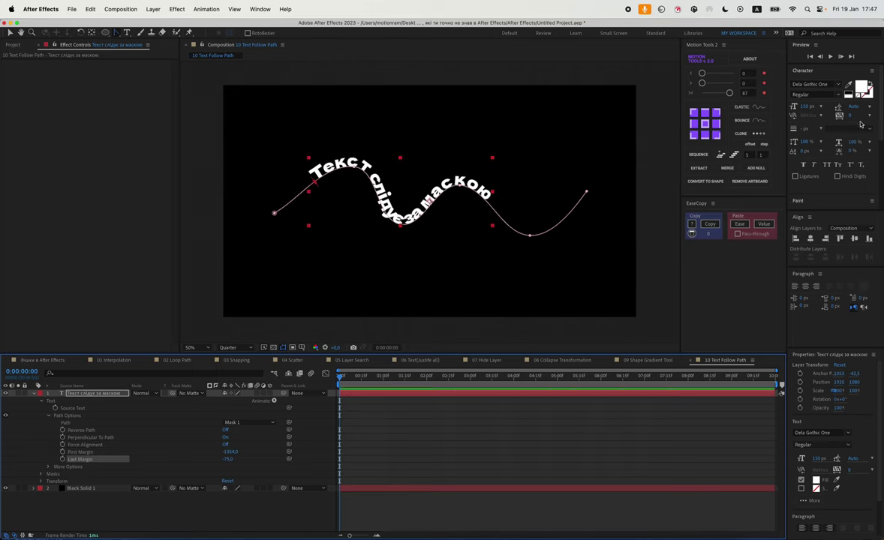
{"action": "left_click_drag", "start_coordinate": [793, 115], "coordinate": [882, 120]}
{"action": "left_click_drag", "start_coordinate": [803, 113], "coordinate": [843, 117]}
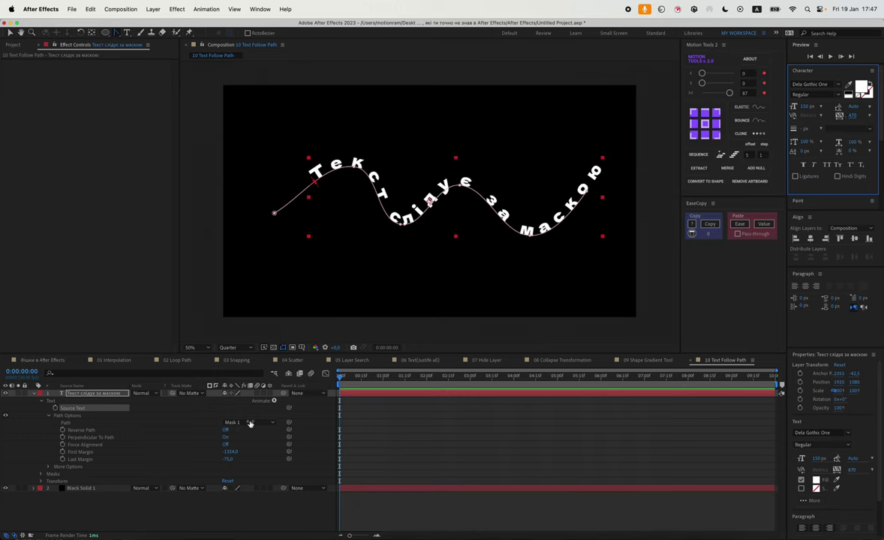
{"action": "left_click_drag", "start_coordinate": [230, 452], "coordinate": [92, 460]}
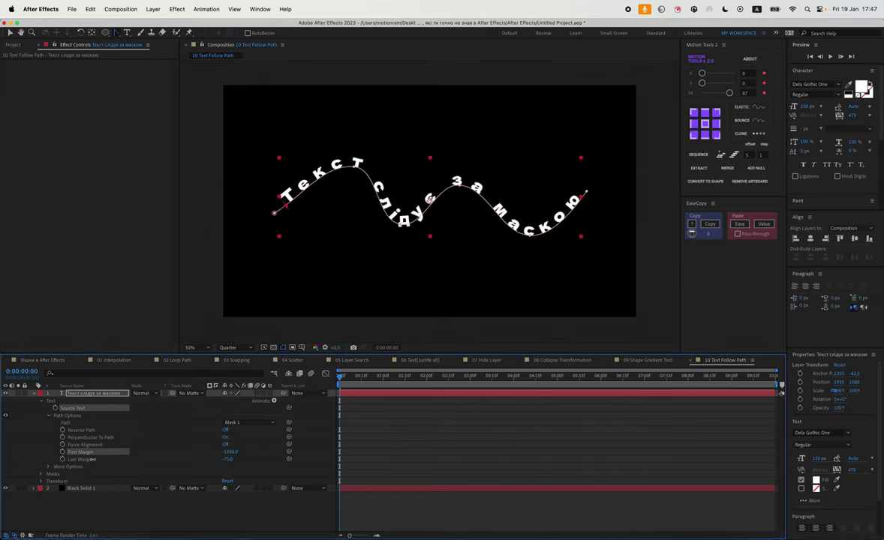
{"action": "left_click", "coordinate": [368, 452]}
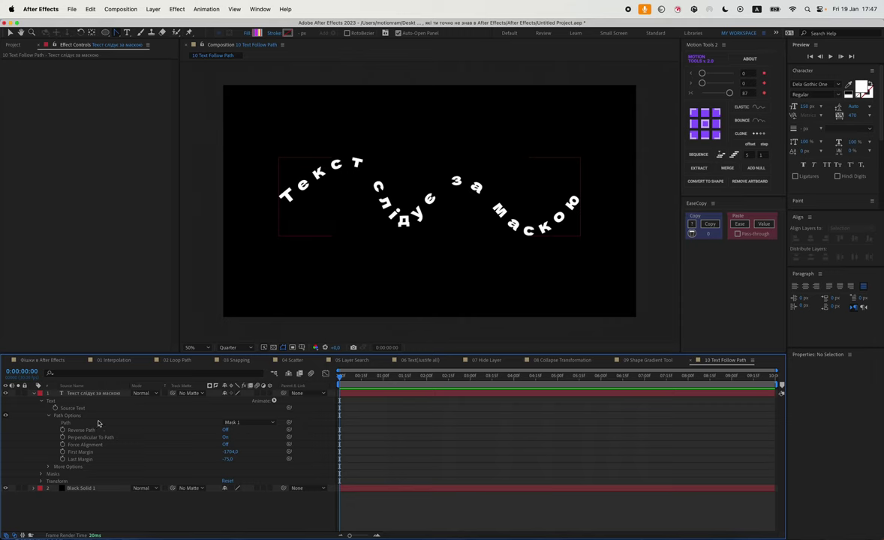
{"action": "left_click", "coordinate": [92, 392]}
{"action": "left_click_drag", "start_coordinate": [116, 32], "coordinate": [105, 40]}
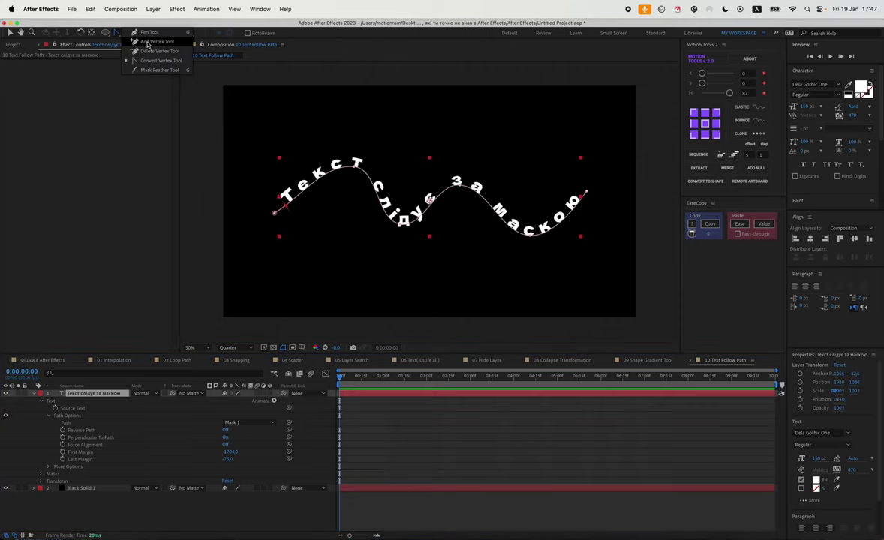
Step: Draw an elliptical Mask 2 around the text's middle and set Path Options Path to Mask 2
{"action": "left_click", "coordinate": [105, 34]}
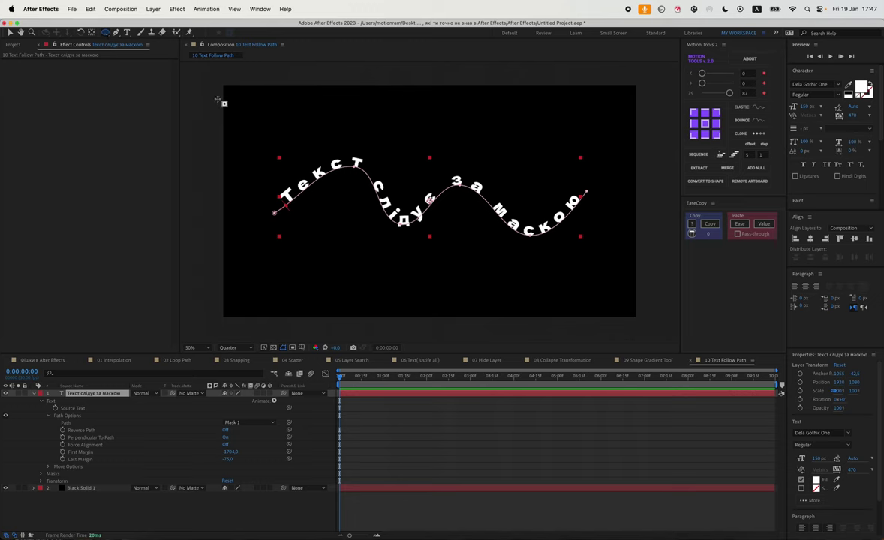
{"action": "left_click_drag", "start_coordinate": [338, 131], "coordinate": [530, 282]}
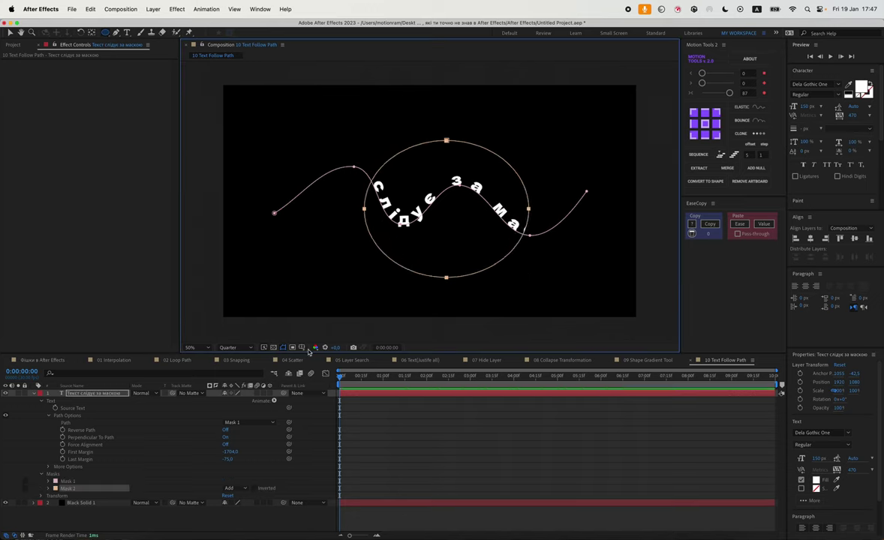
{"action": "left_click", "coordinate": [250, 423]}
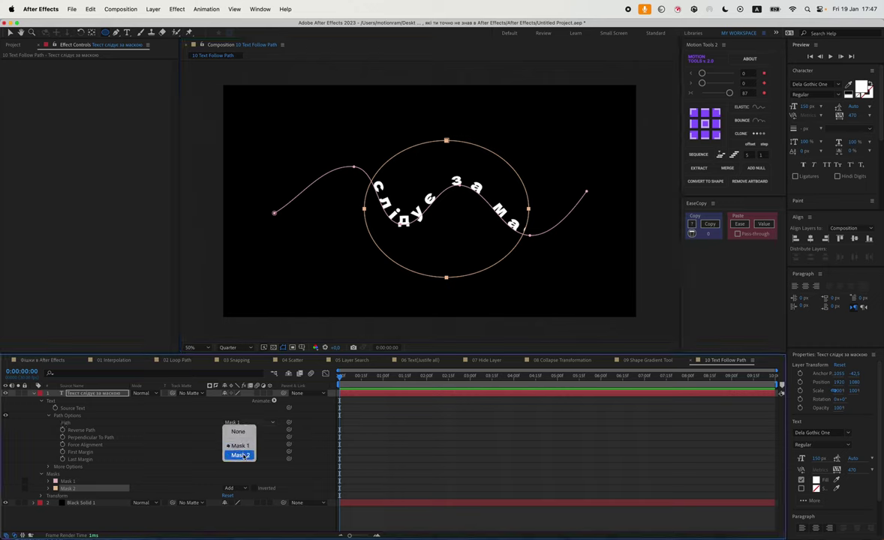
{"action": "left_click", "coordinate": [225, 419]}
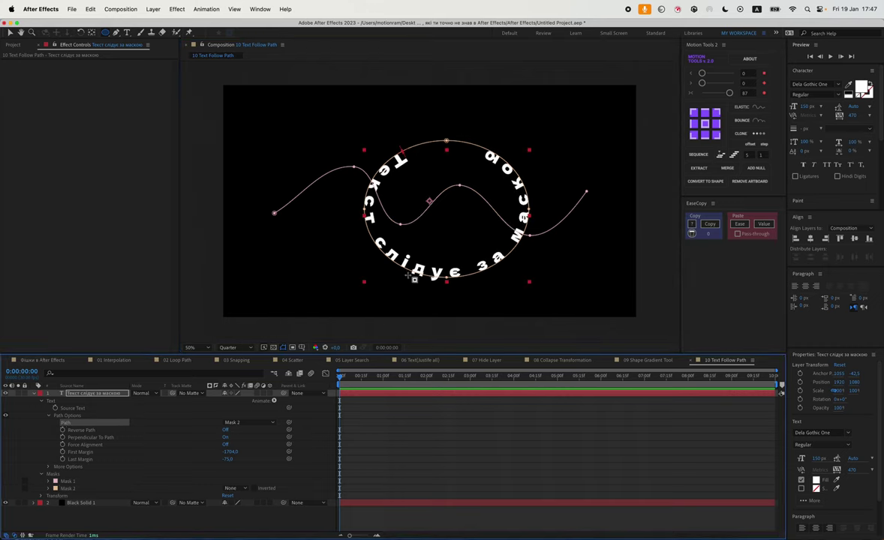
{"action": "left_click", "coordinate": [458, 191]}
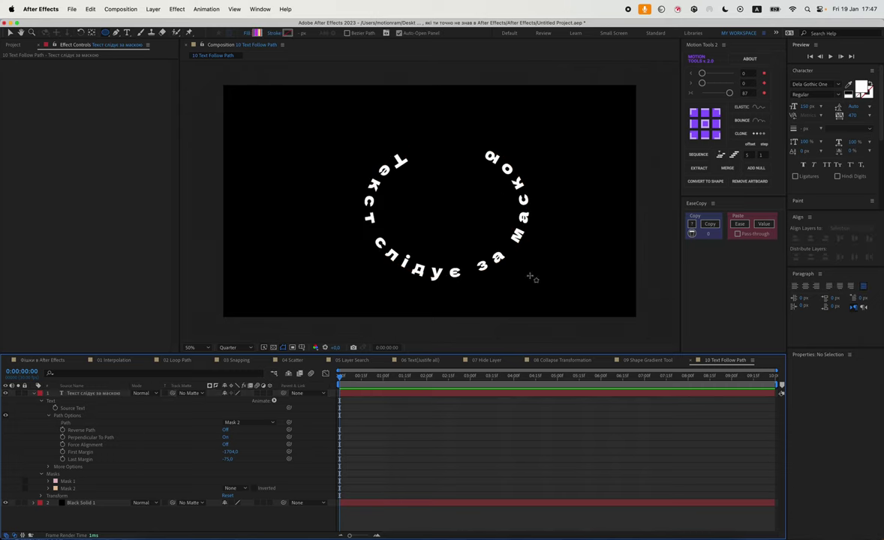